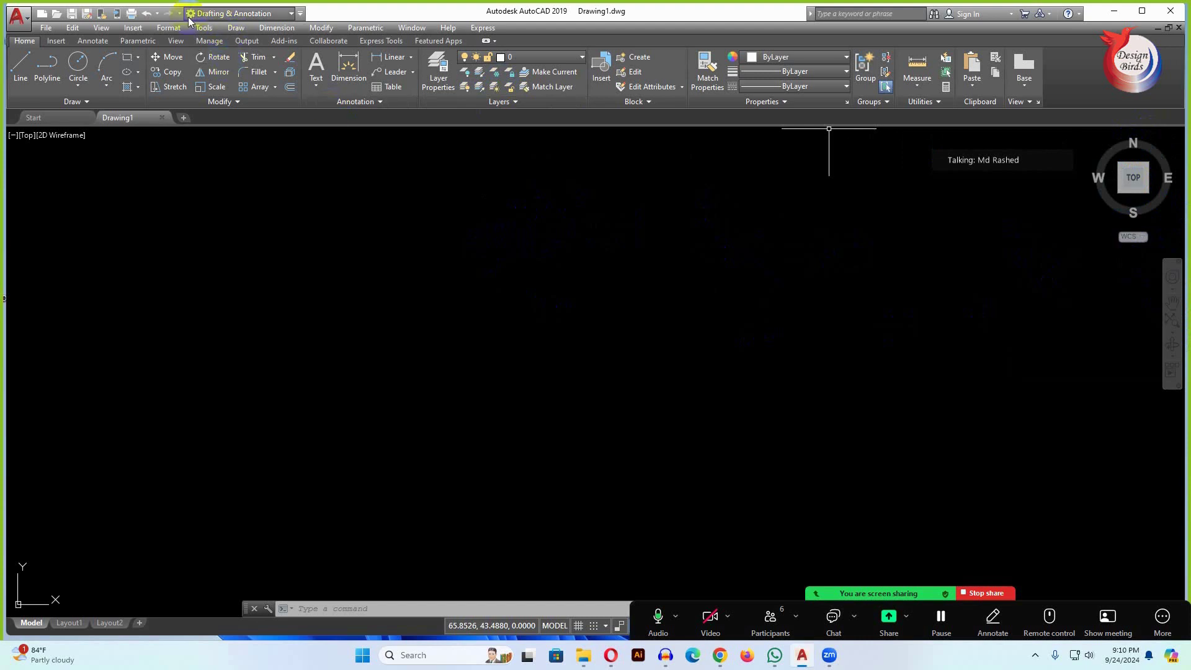
left_click(107, 28)
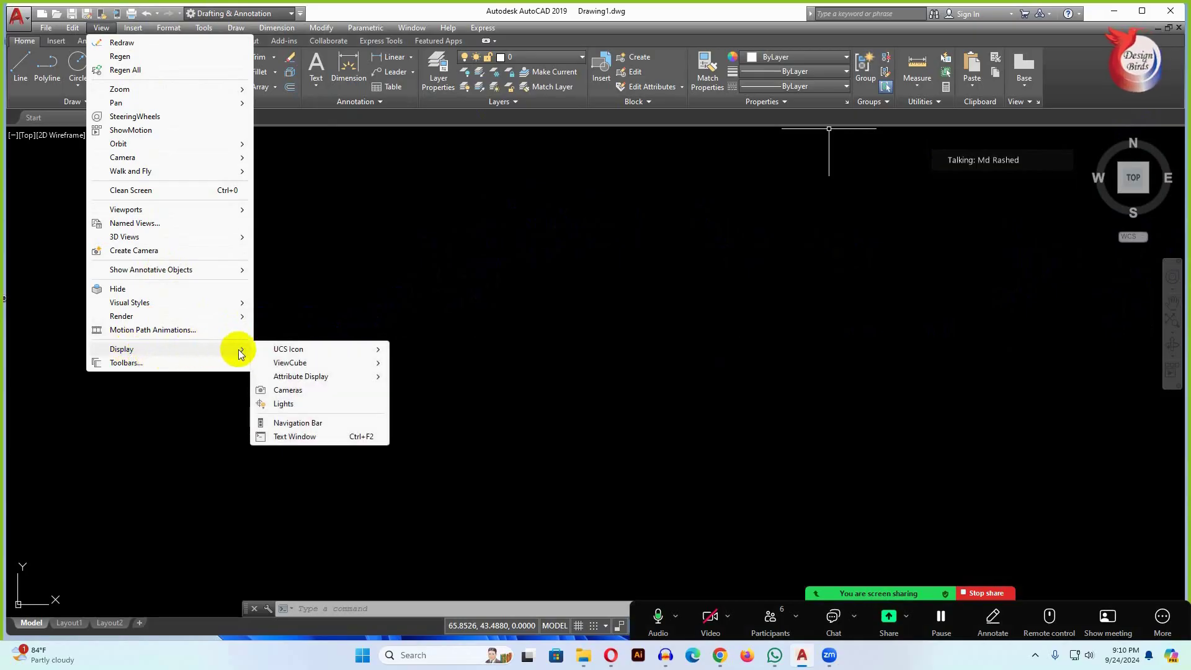
mouse_move(289, 362)
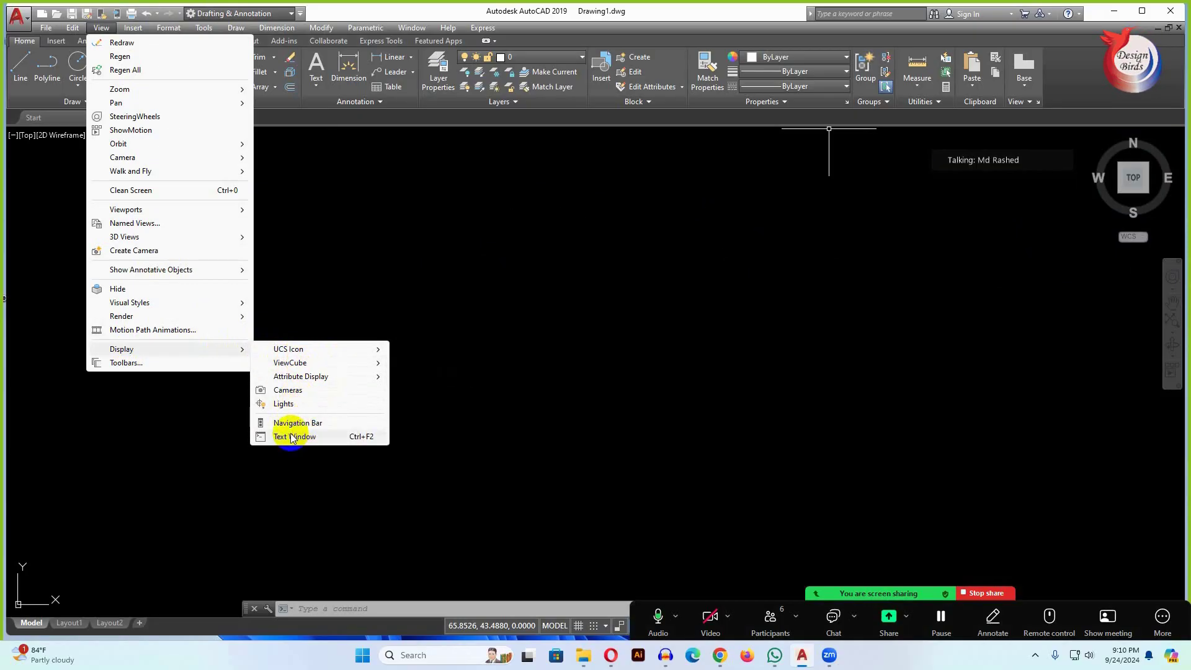
left_click(295, 350)
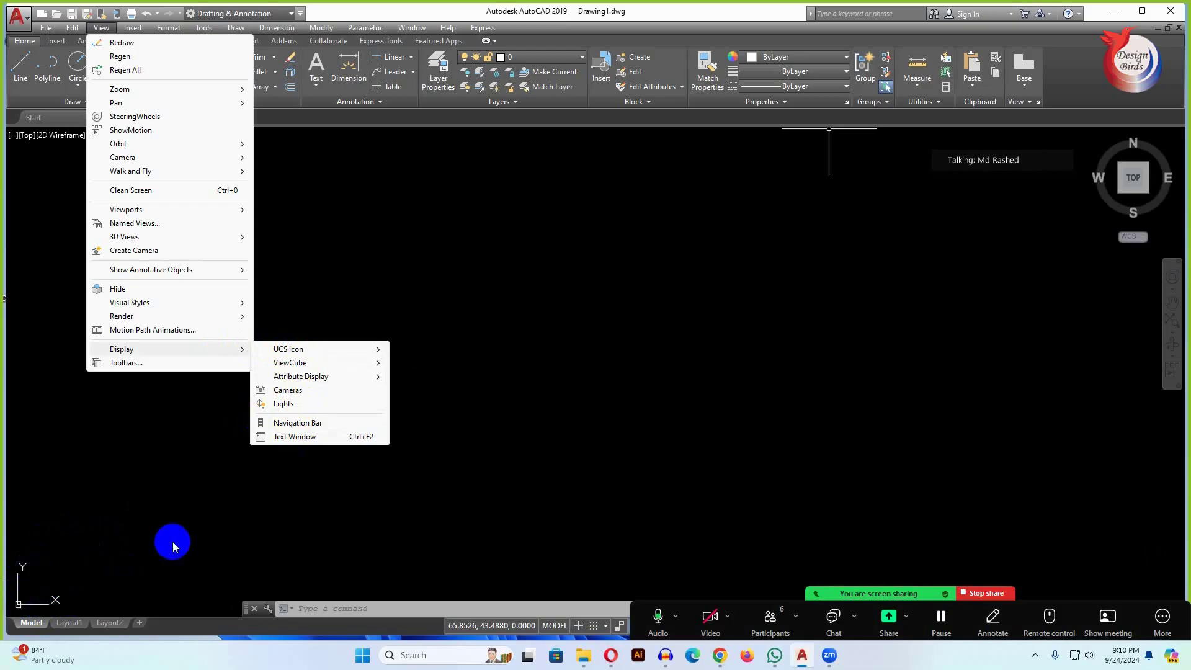
left_click(172, 541)
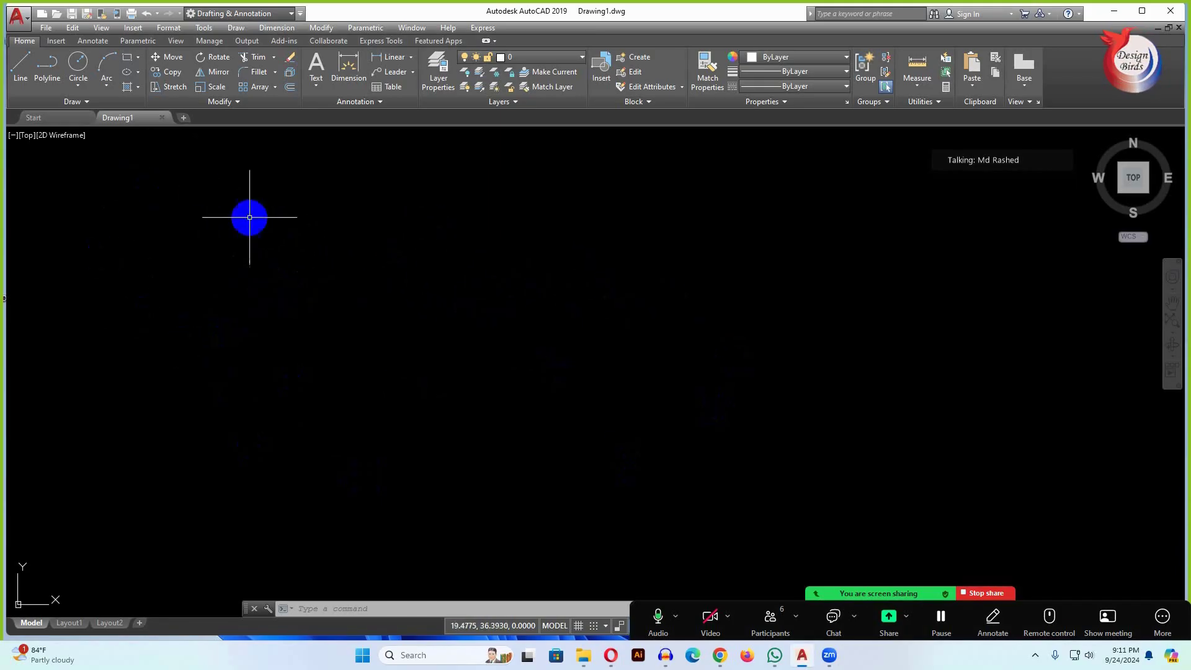
- Float the AutoCAD Draw and Modify toolbars over the empty canvas from the Tools menu
left_click(206, 29)
mouse_move(225, 69)
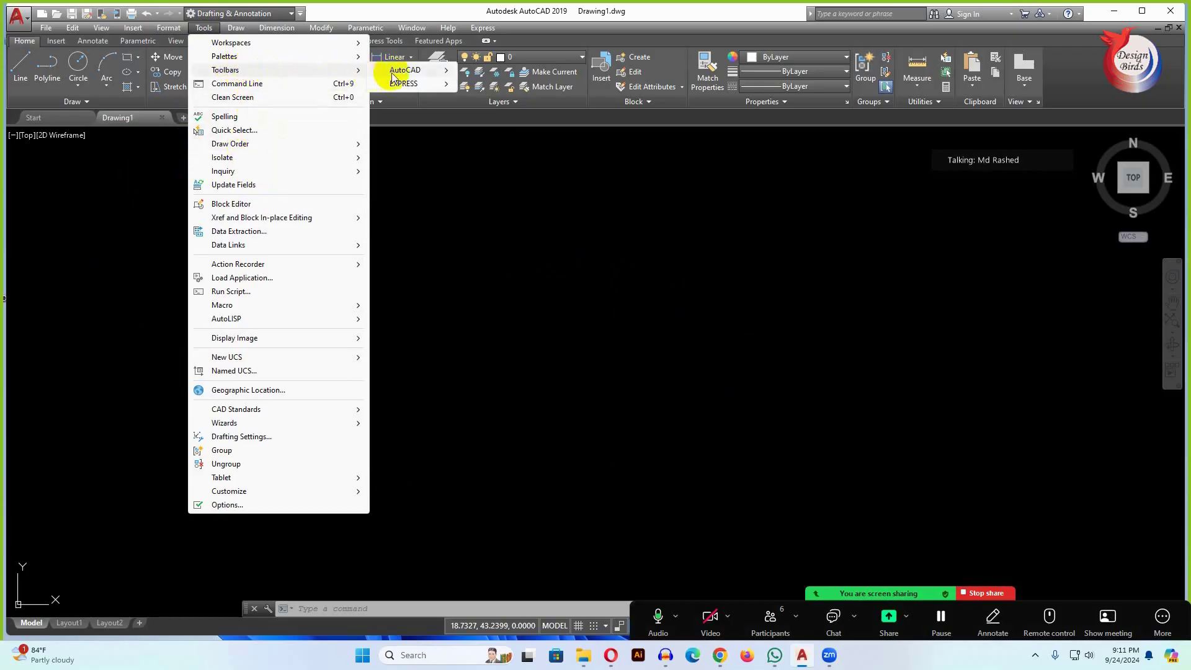
mouse_move(405, 70)
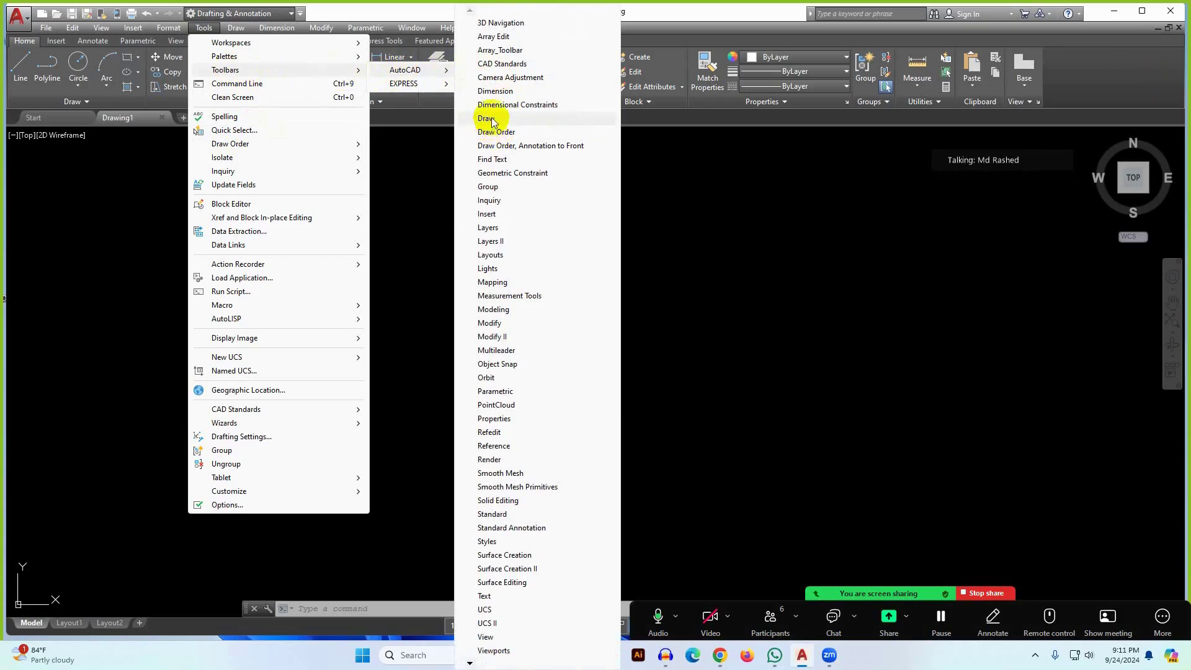
left_click(486, 119)
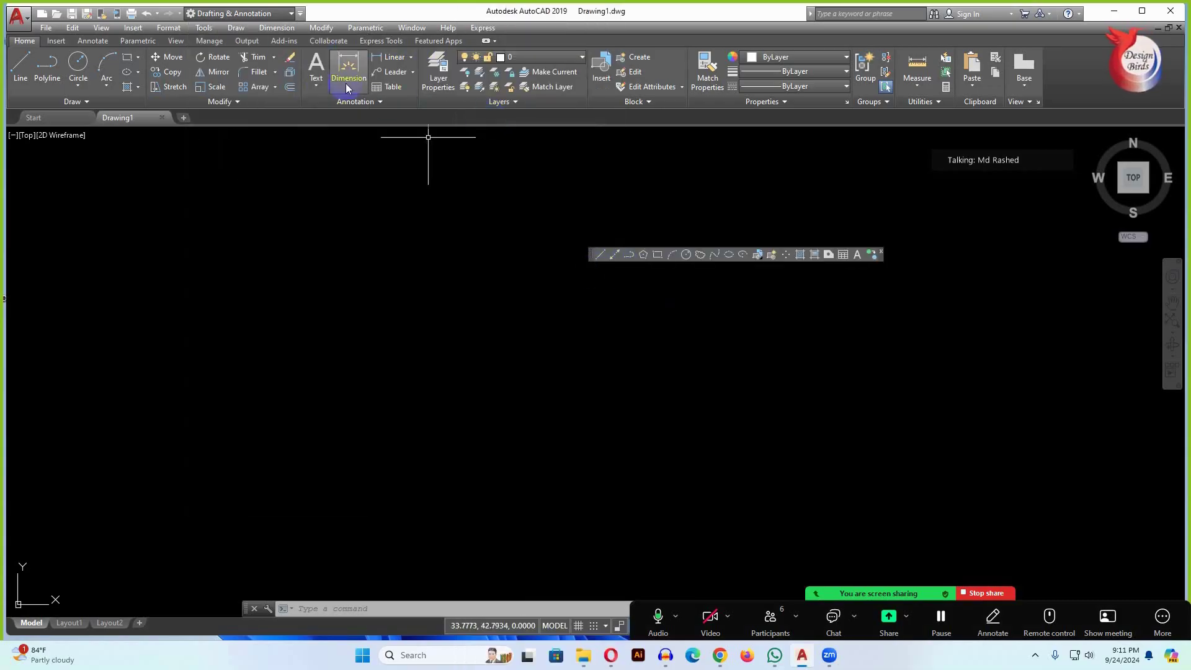
left_click(235, 28)
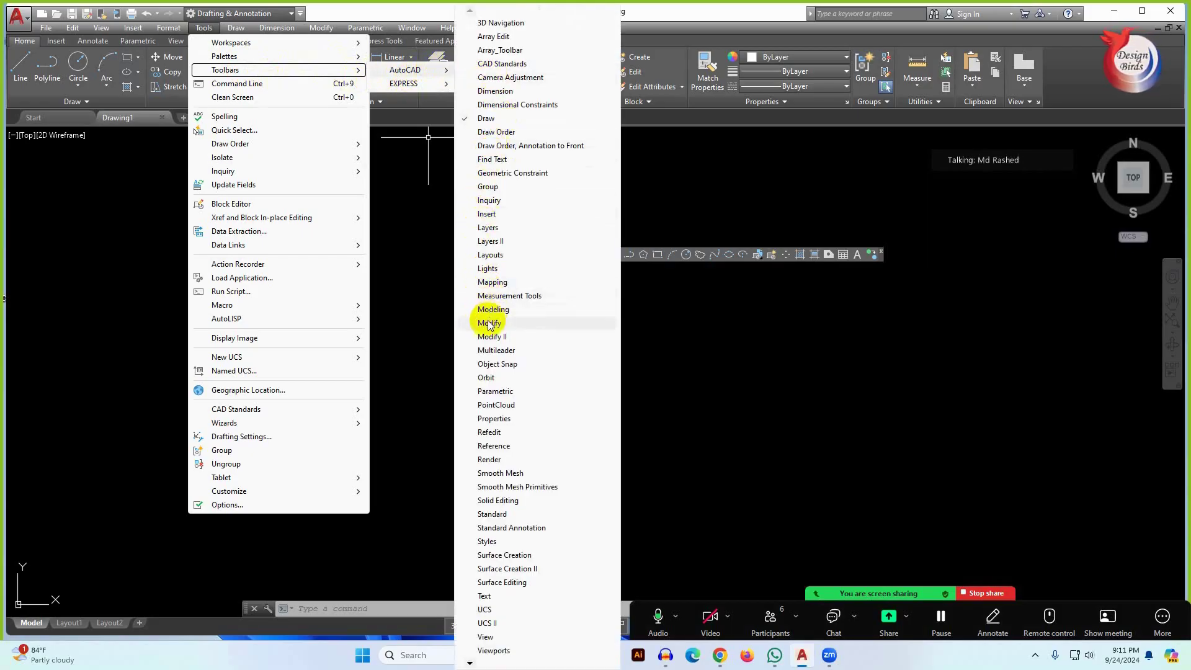
left_click(469, 325)
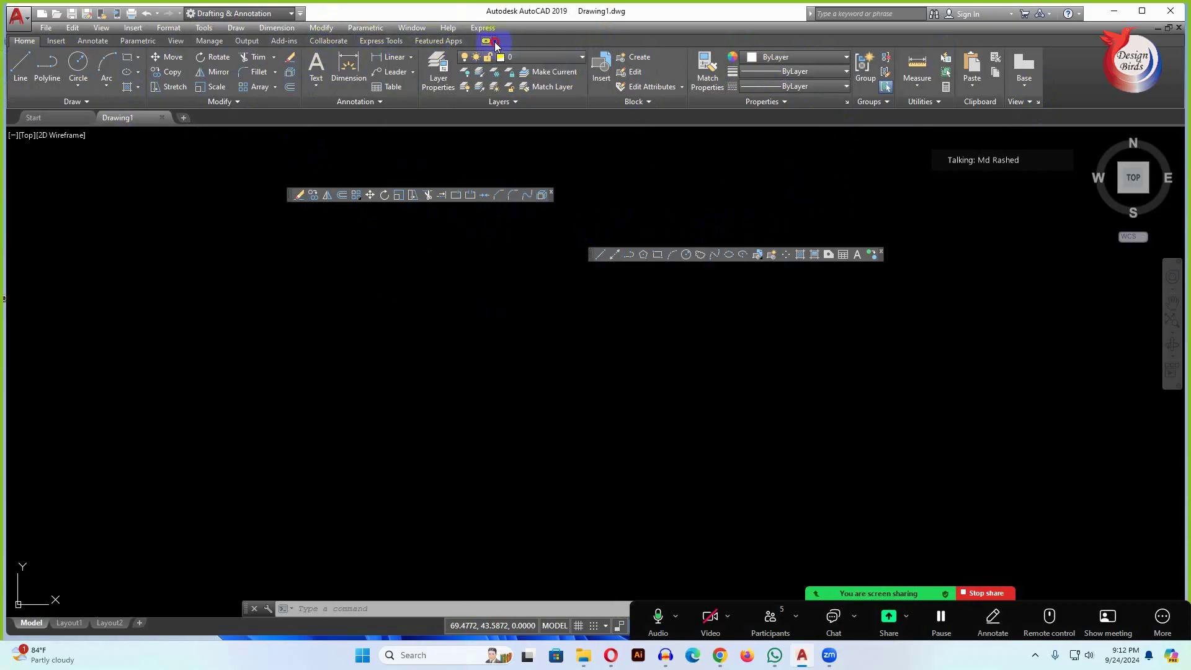
- Cycle the ribbon through Minimize to Tabs and Cycle through All back to full, then list Palettes
left_click(493, 42)
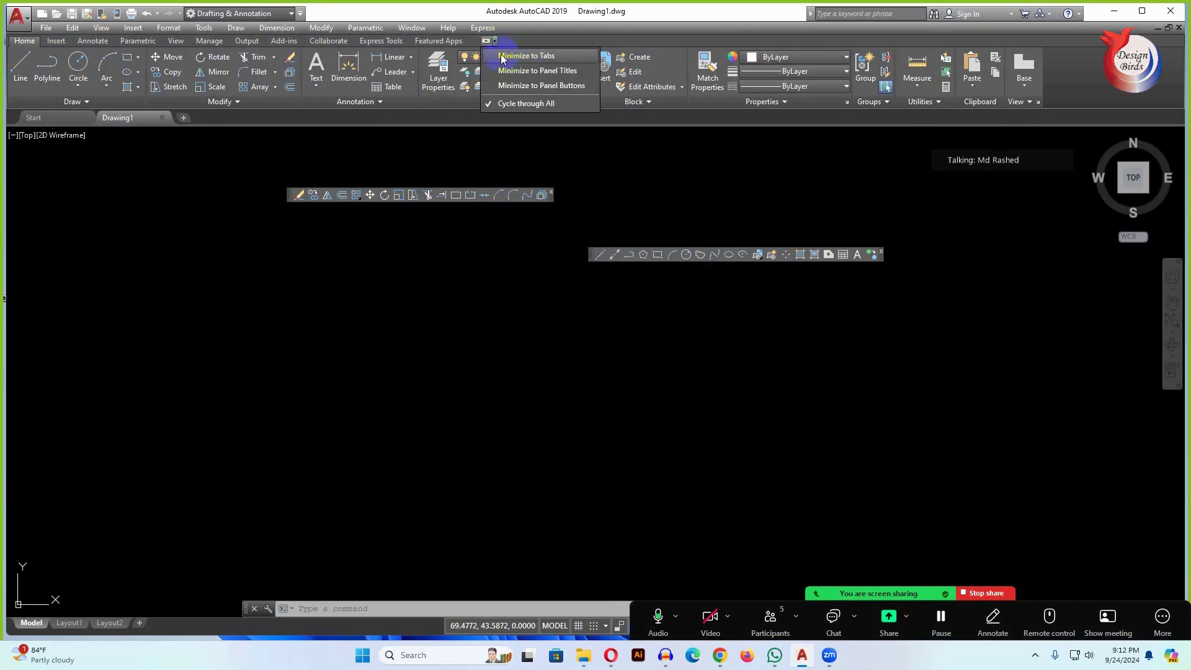
left_click(492, 55)
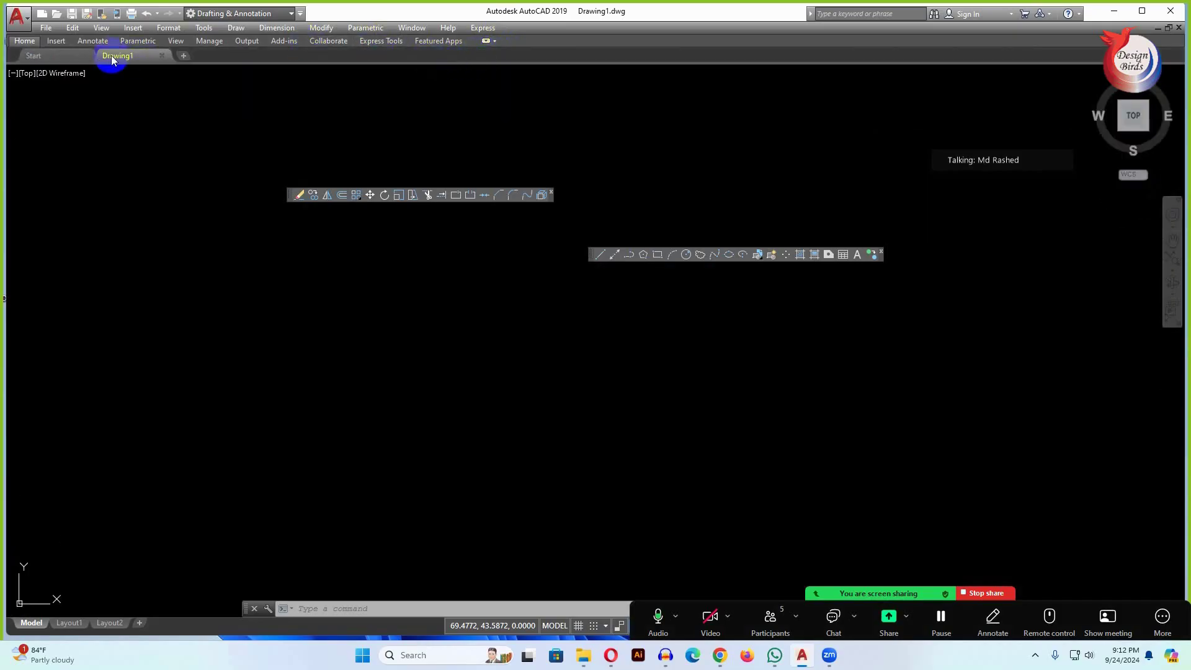
left_click(495, 42)
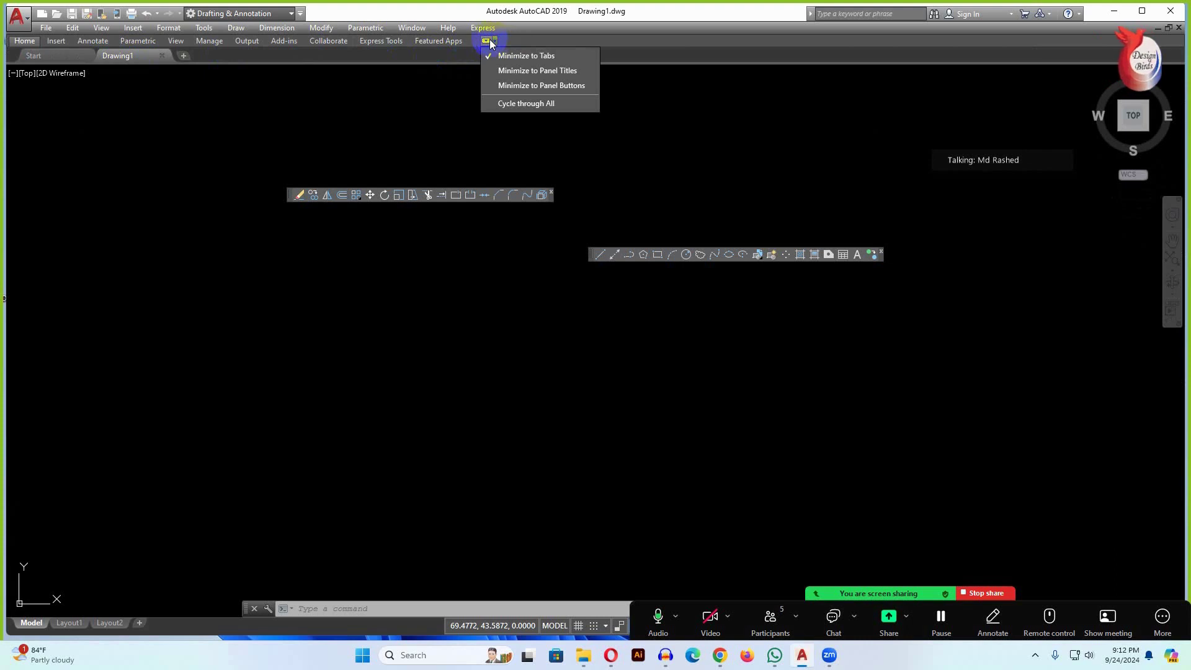
left_click(486, 104)
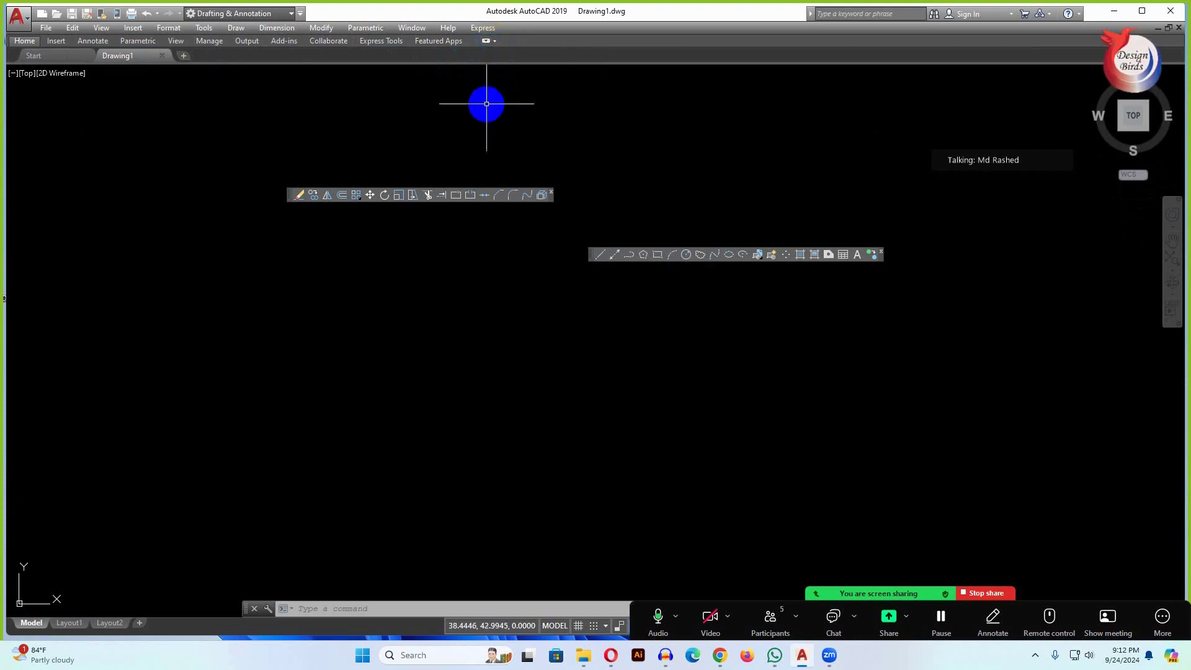
left_click(486, 41)
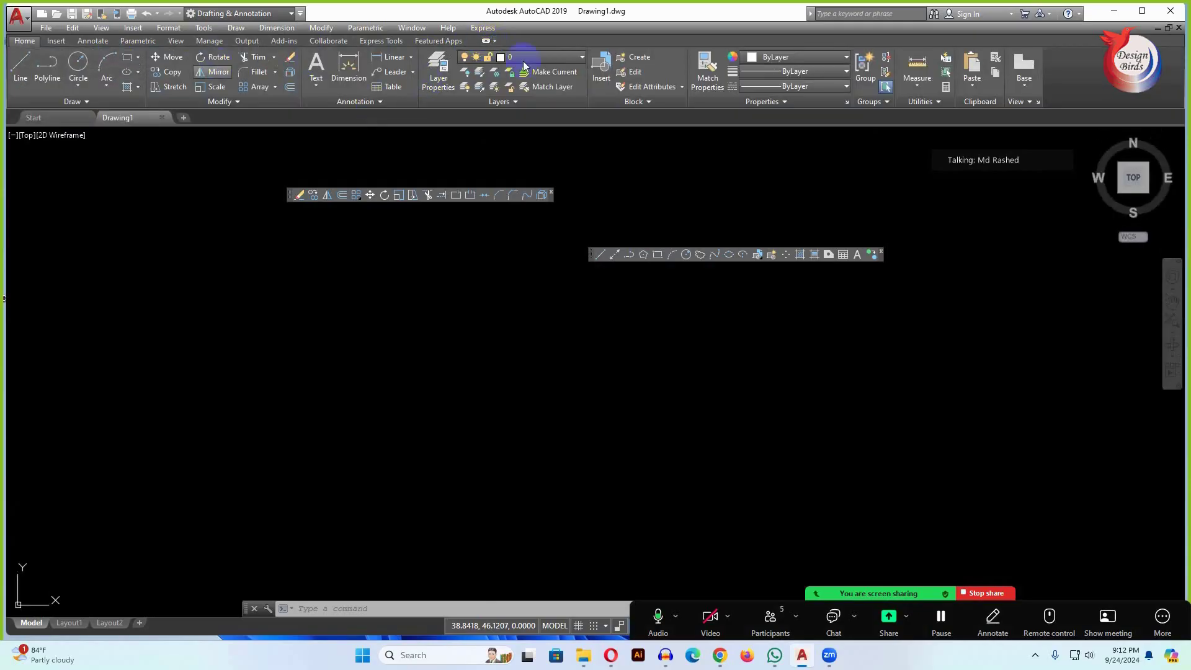
left_click(202, 28)
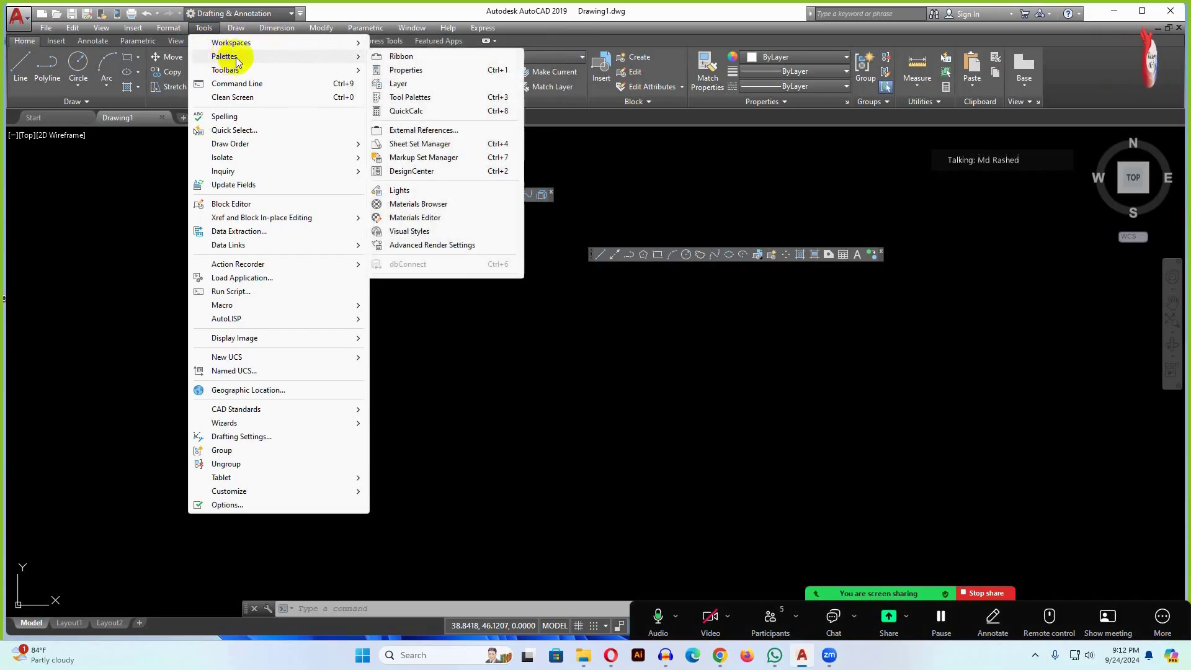
mouse_move(224, 56)
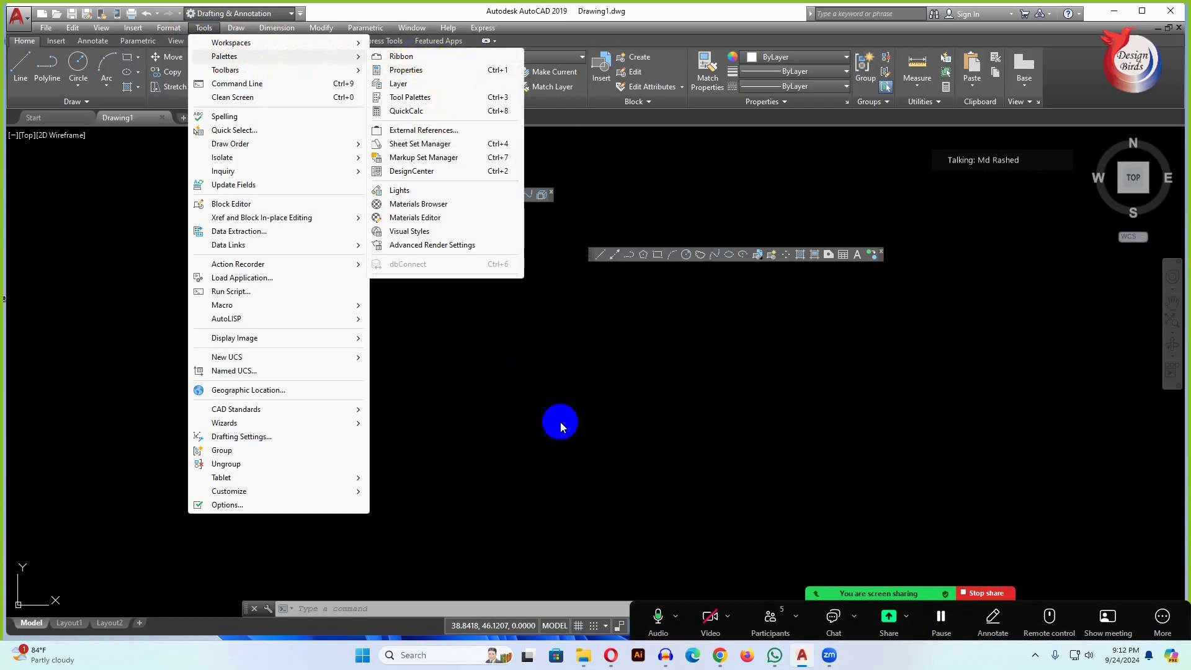
- Dismiss the open menu and run RIBBON to redisplay the ribbon
left_click(558, 420)
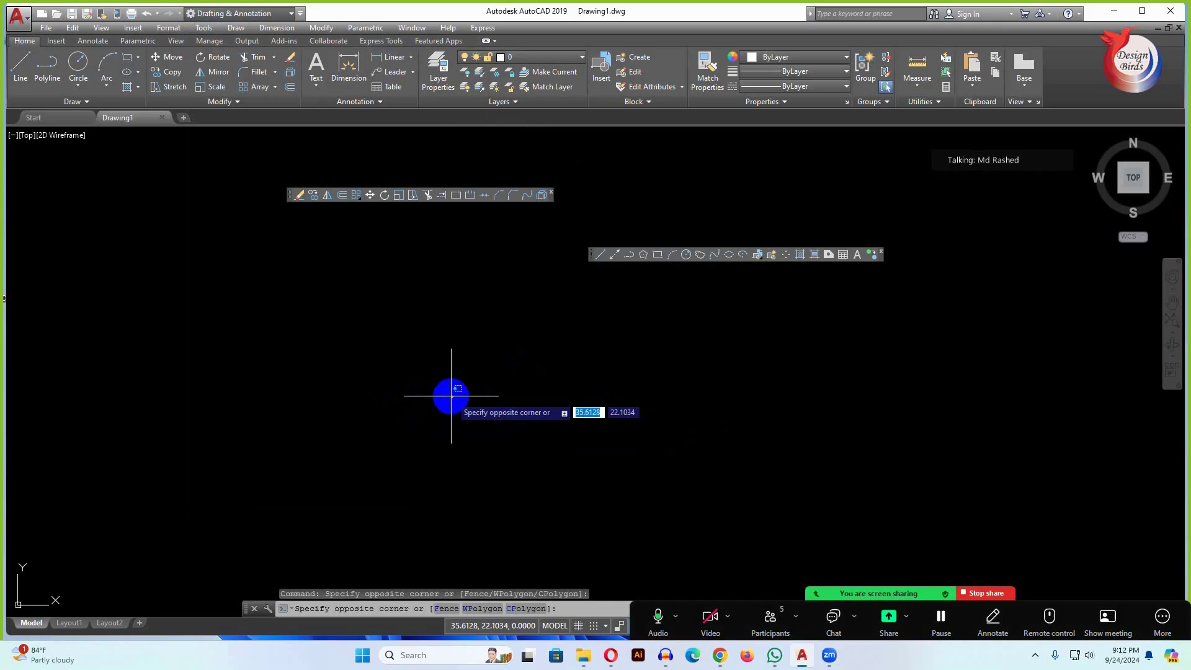
type("ribbon")
key("Return")
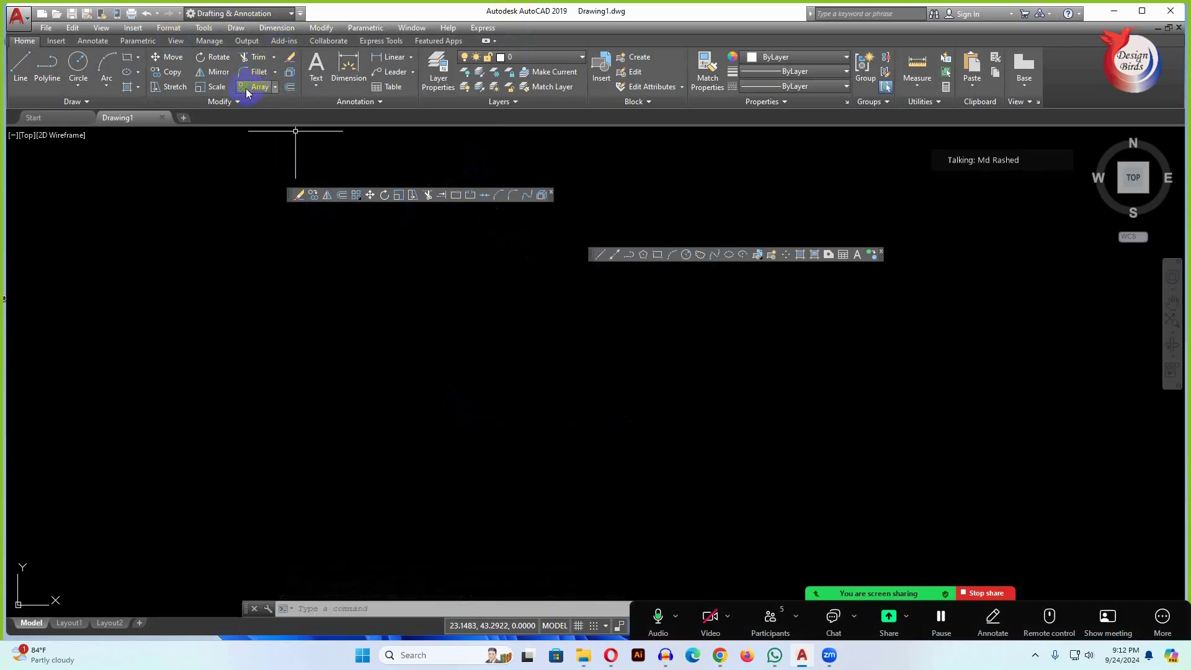
mouse_move(258, 87)
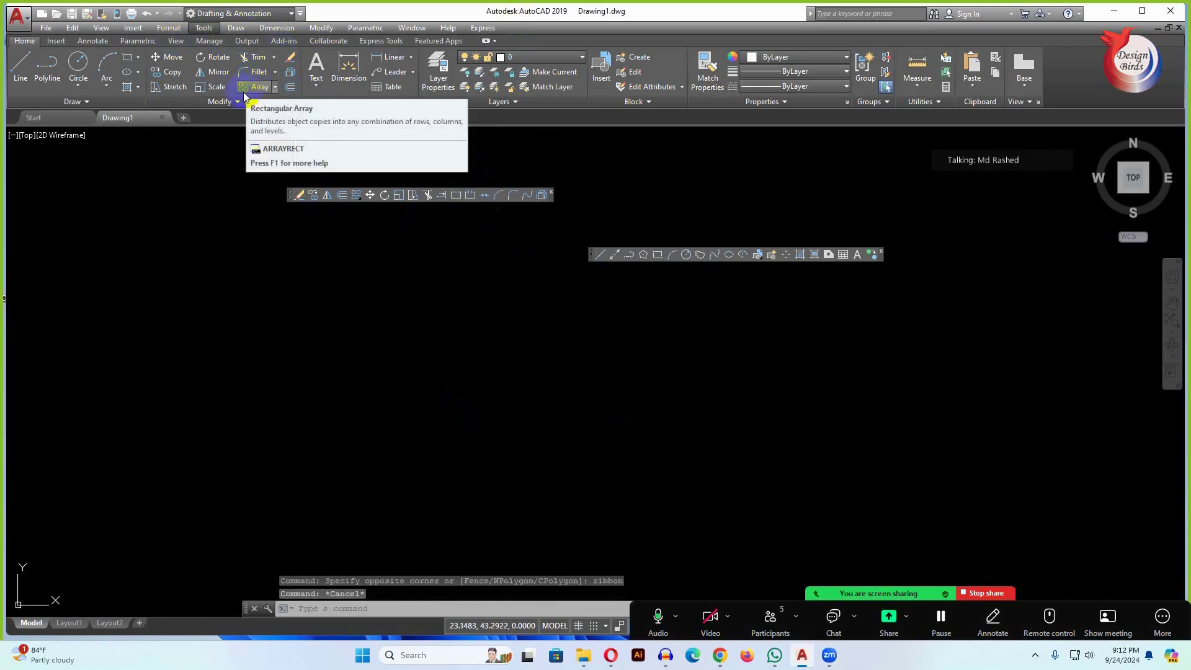
- Open the Options dialog with the OP command
left_click(314, 351)
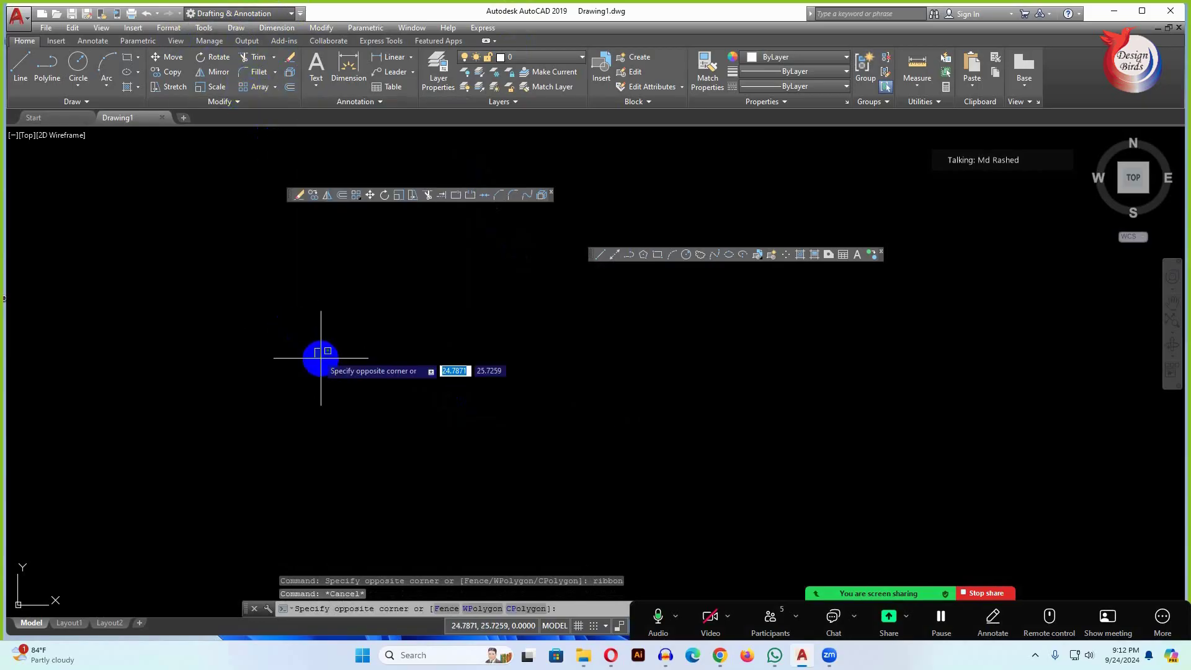
type("op")
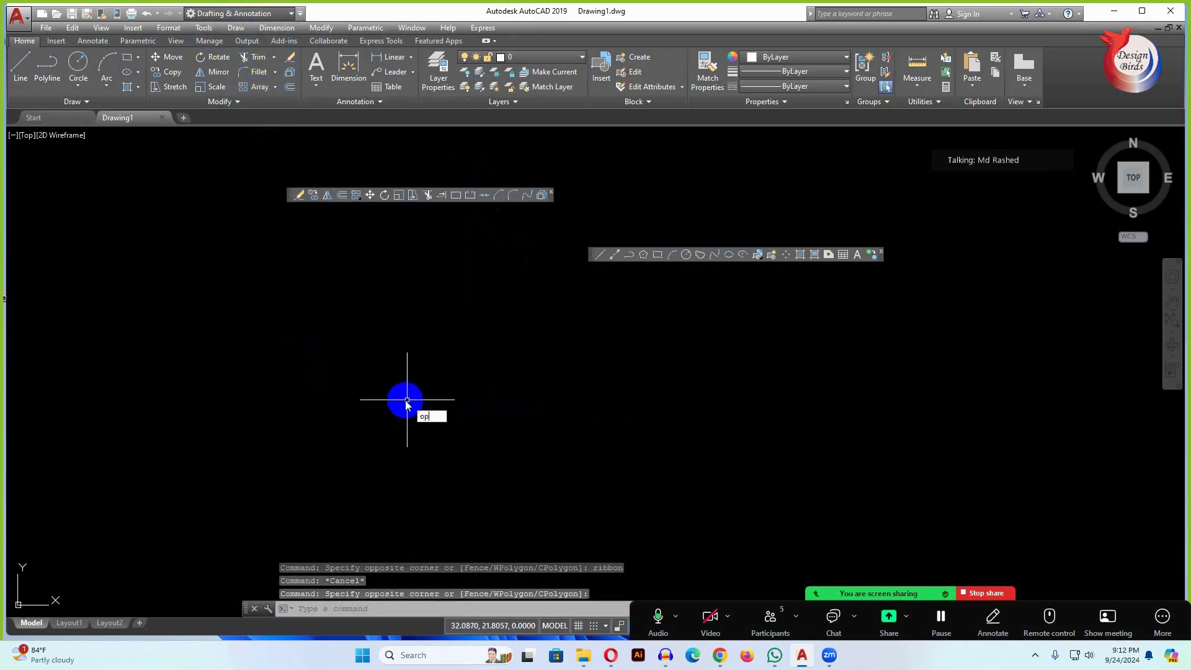
key("Return")
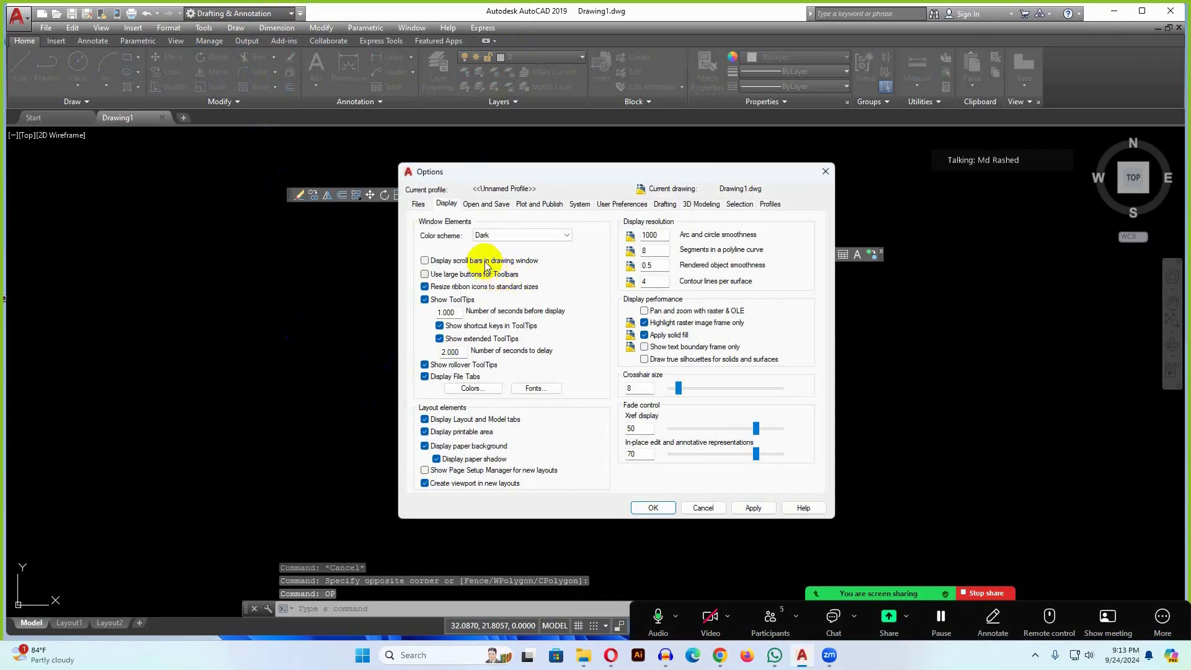
- Review the Profiles tab in Options, then close the dialog
left_click(769, 204)
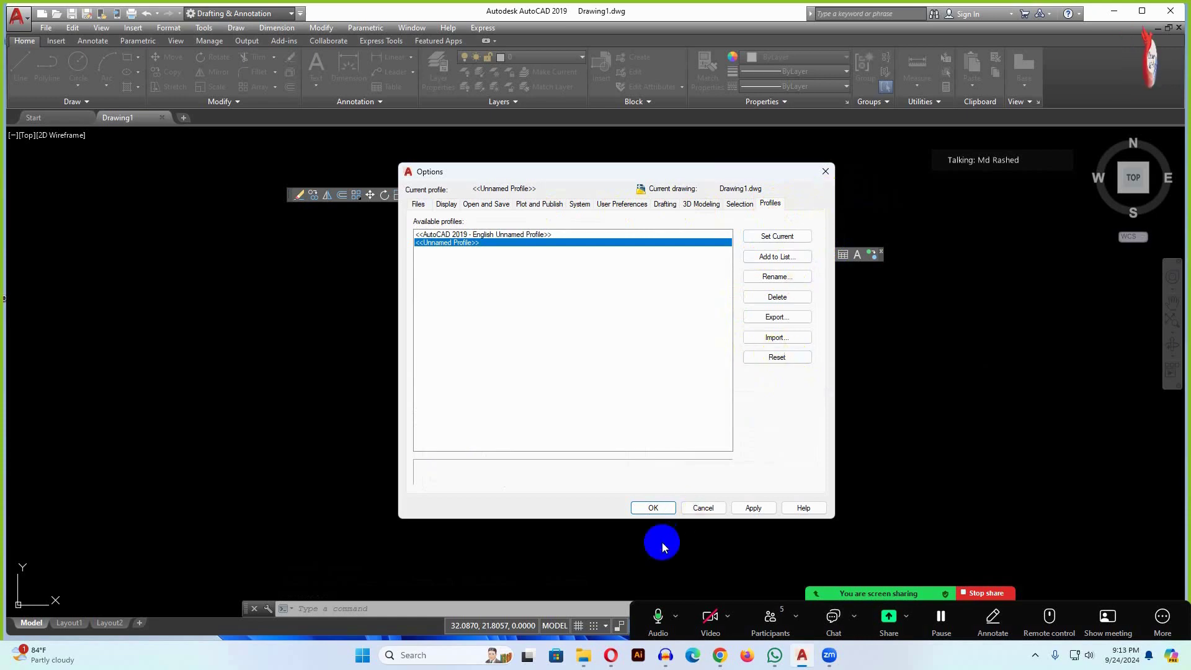
left_click(824, 171)
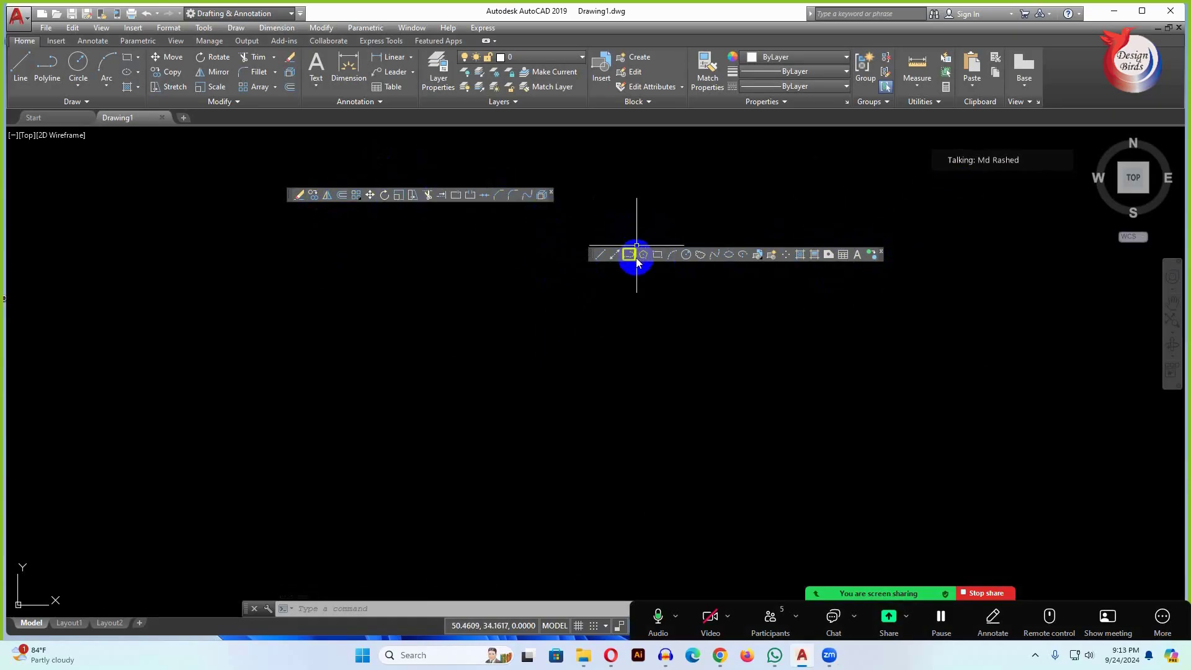
- Dock the Draw toolbar vertically along the left edge of the canvas
right_click(590, 256)
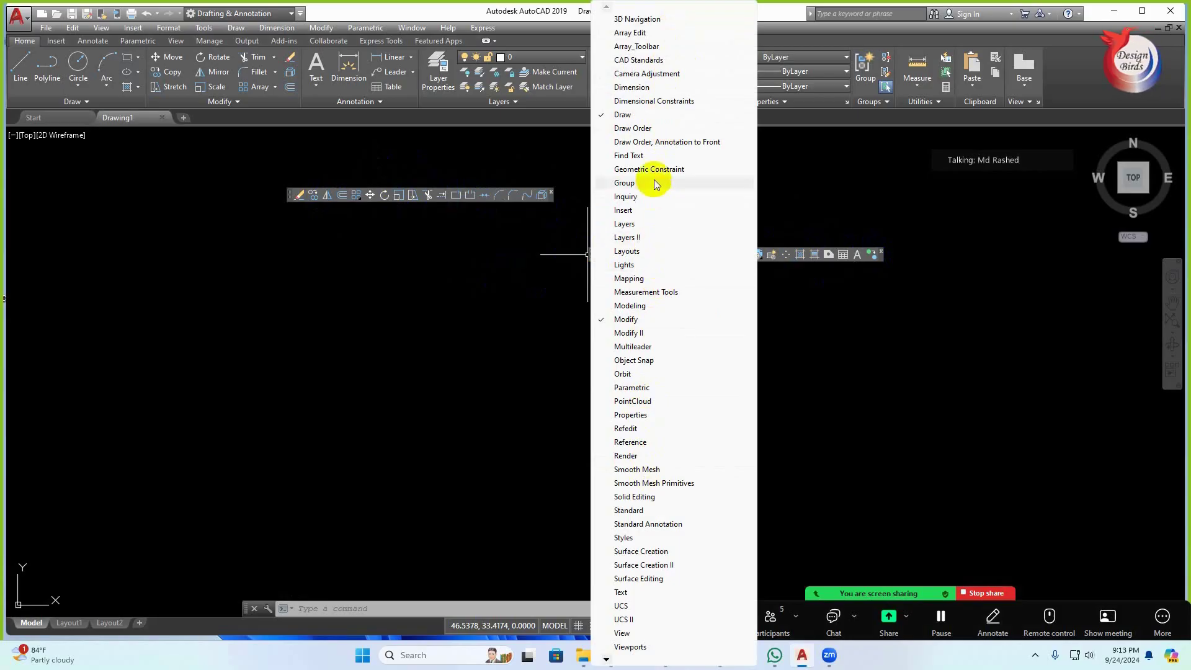
left_click(808, 348)
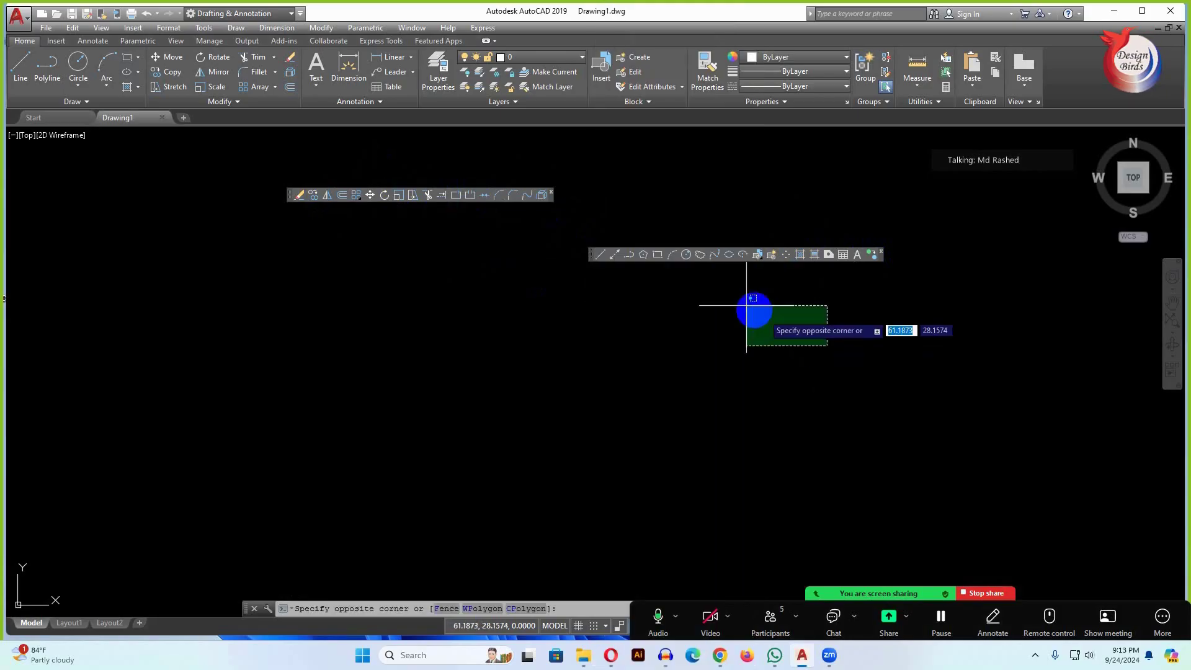
left_click(603, 254)
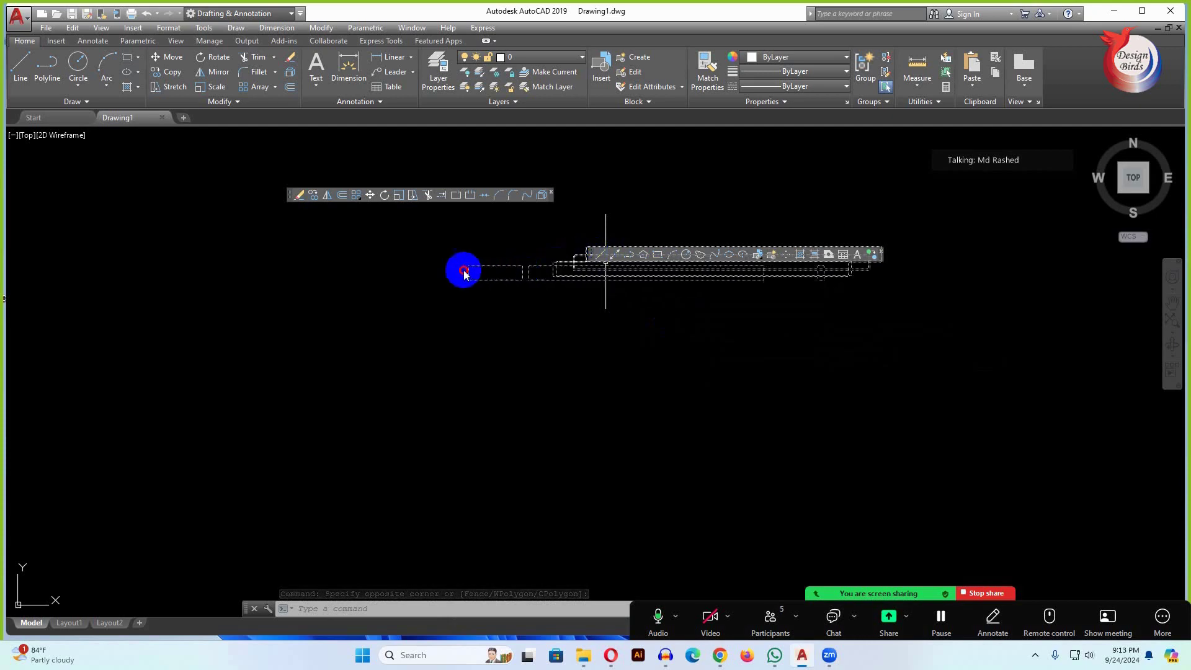
mouse_move(464, 273)
left_mouse_down()
mouse_move(10, 180)
mouse_move(3, 197)
left_mouse_up()
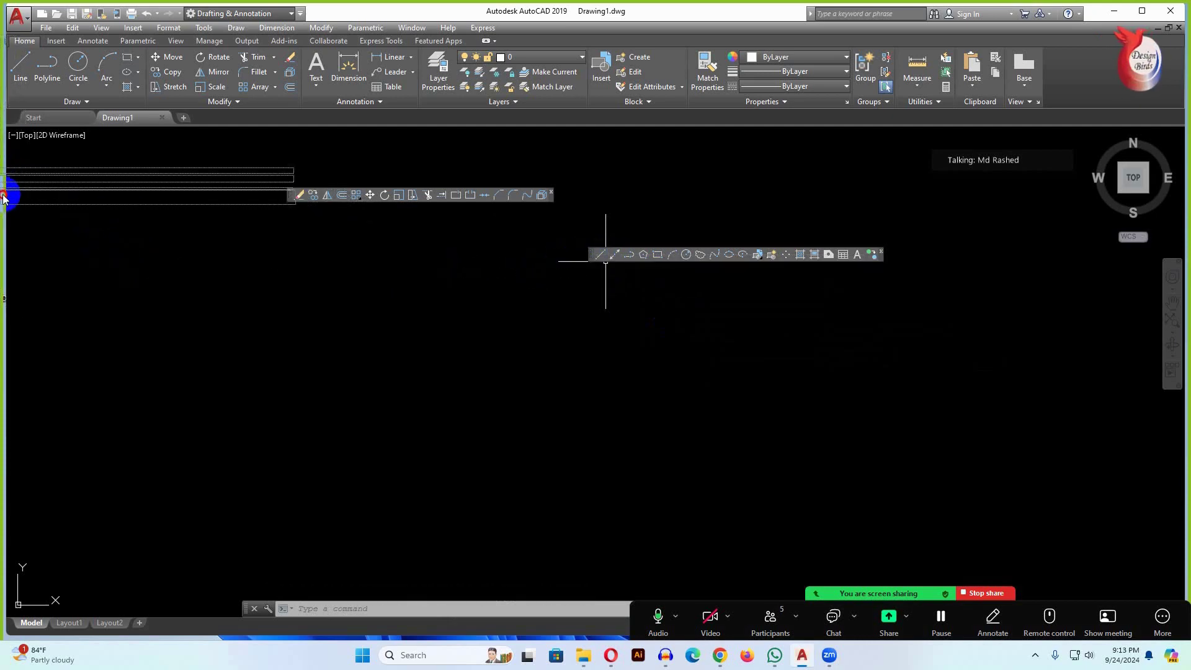
left_click_drag(3, 197, 10, 214)
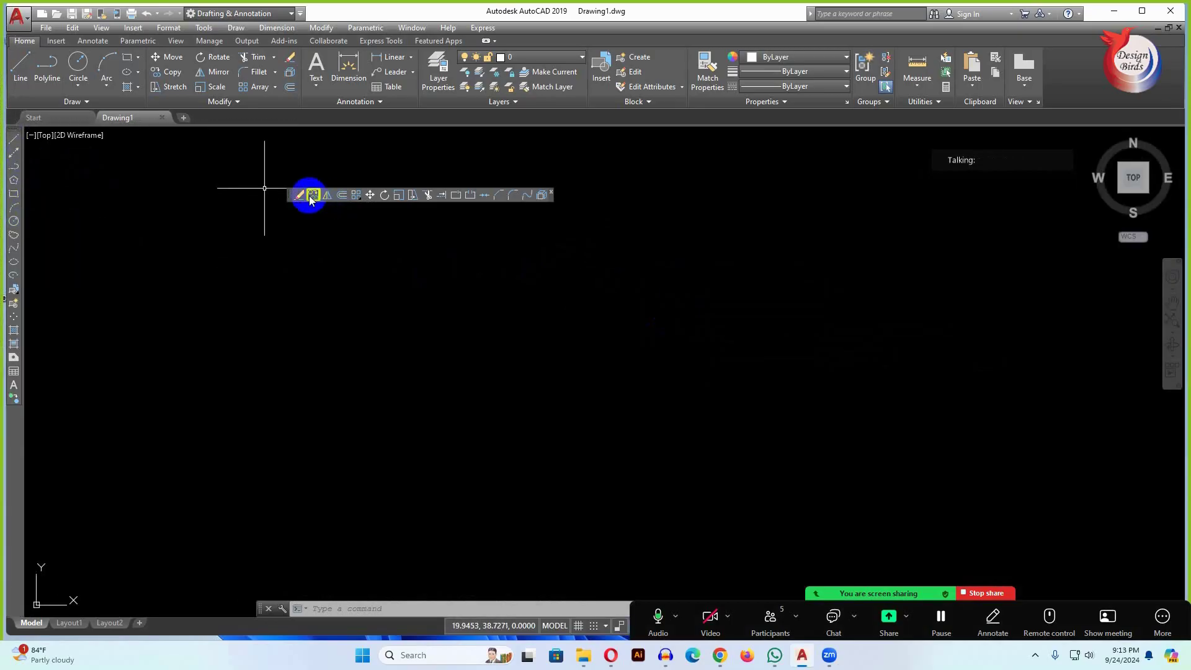
- Close the Modify toolbar, then float the Draw toolbar and close it too
left_click_drag(288, 195, 1181, 170)
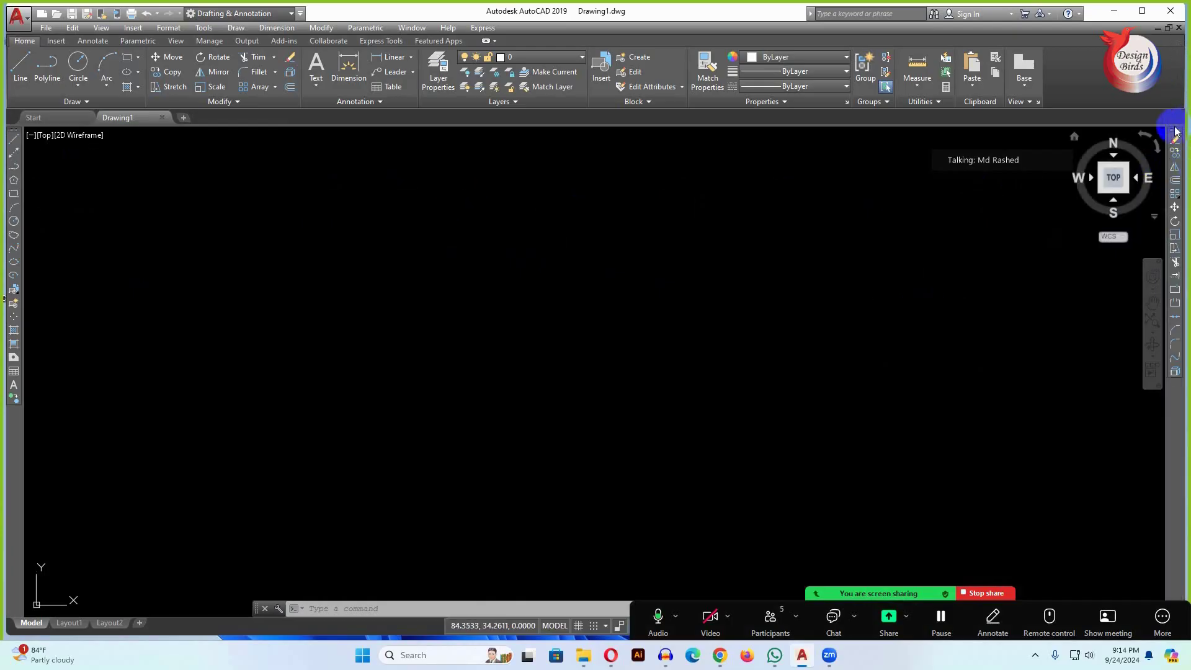
left_click_drag(1175, 130, 385, 215)
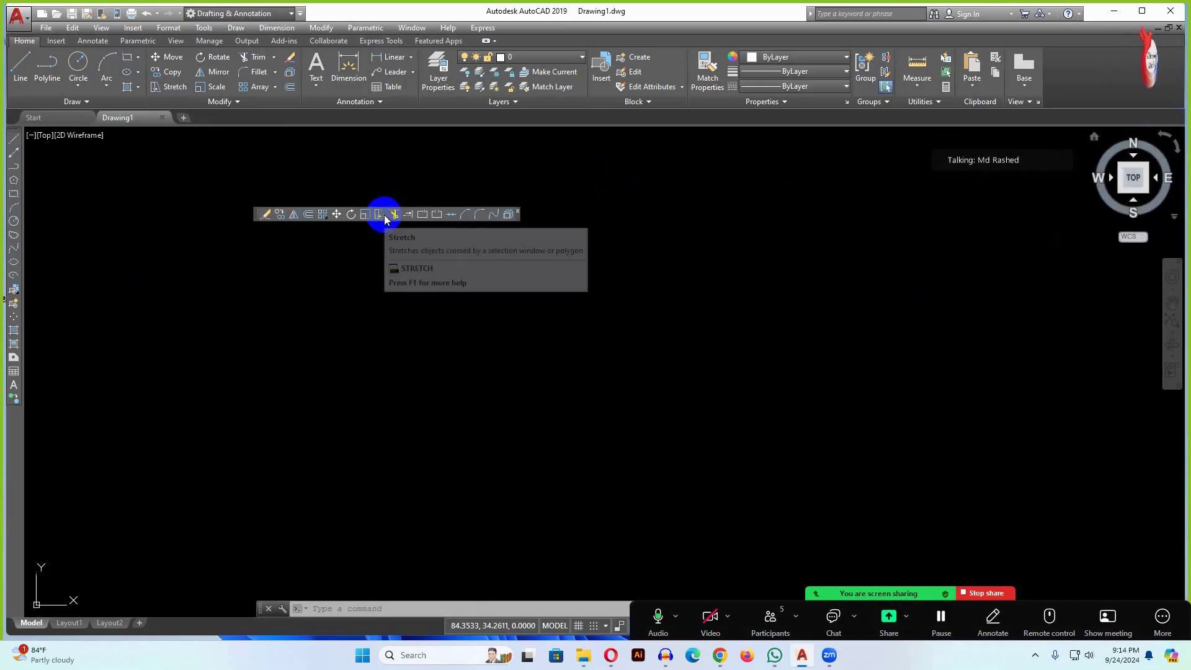
left_click(519, 213)
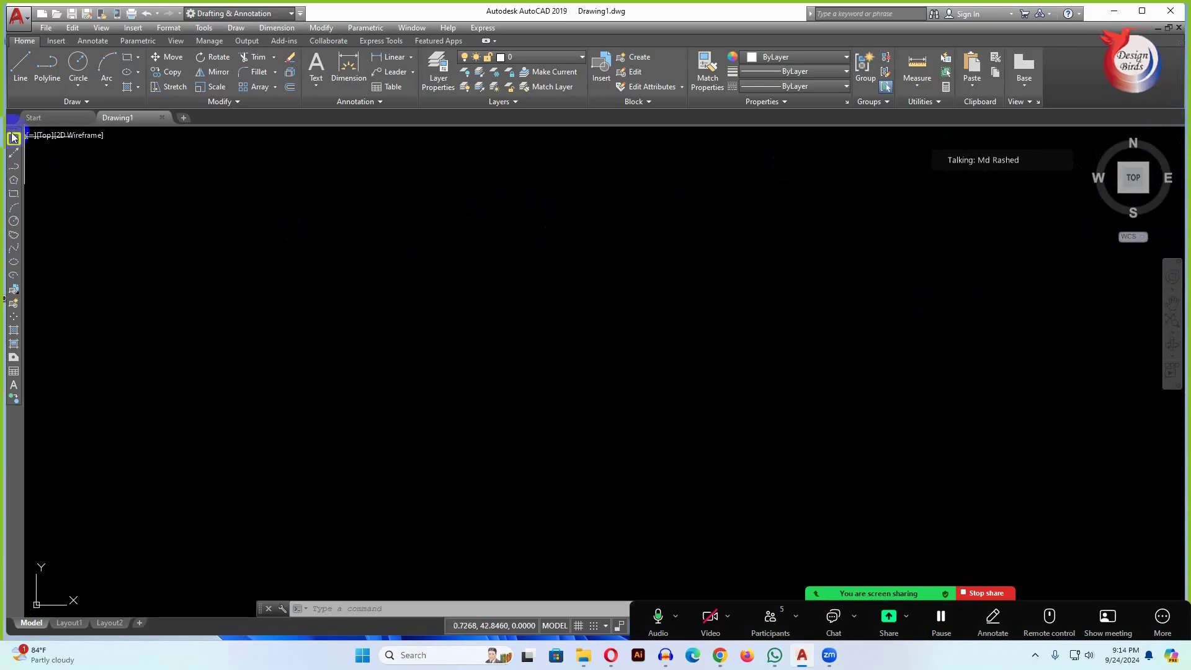
left_click_drag(12, 133, 322, 204)
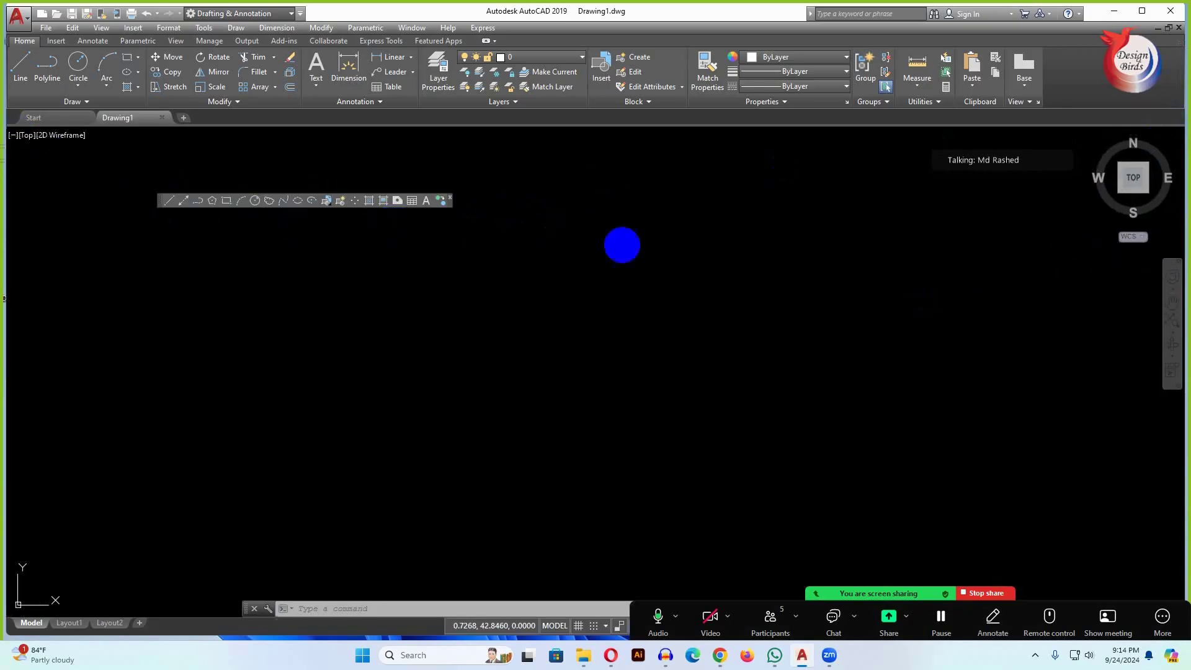
left_click(450, 199)
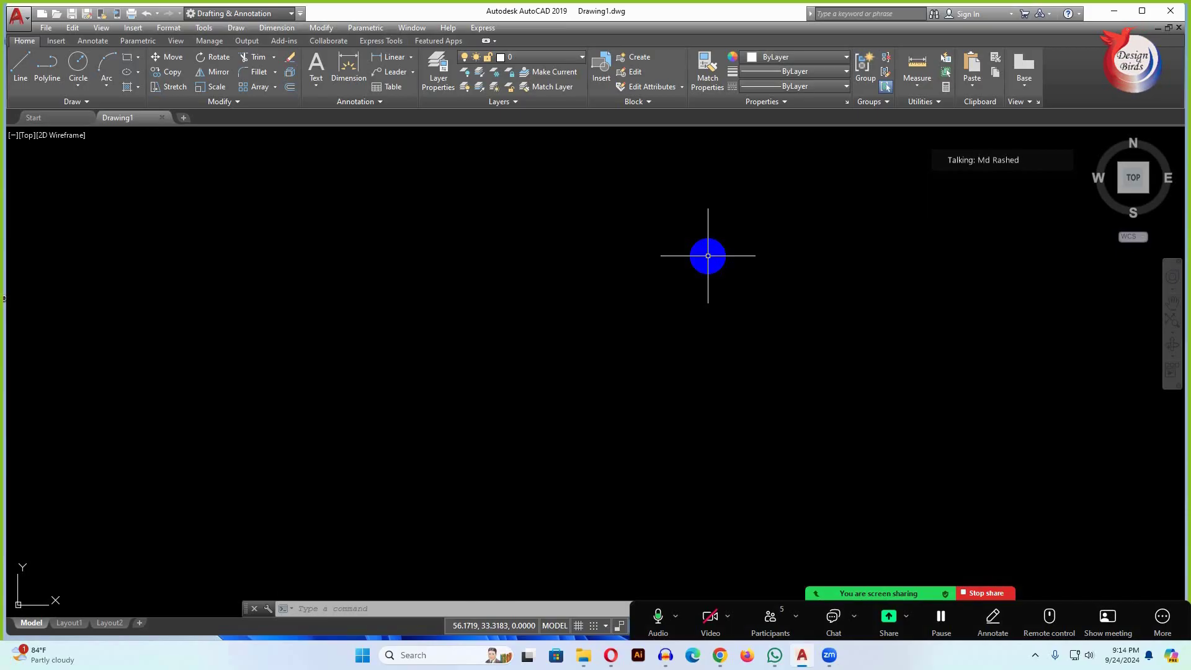
- Set drawing length units to Architectural with 0'-0" precision via UN
left_click(708, 255)
key("Escape")
key("Escape")
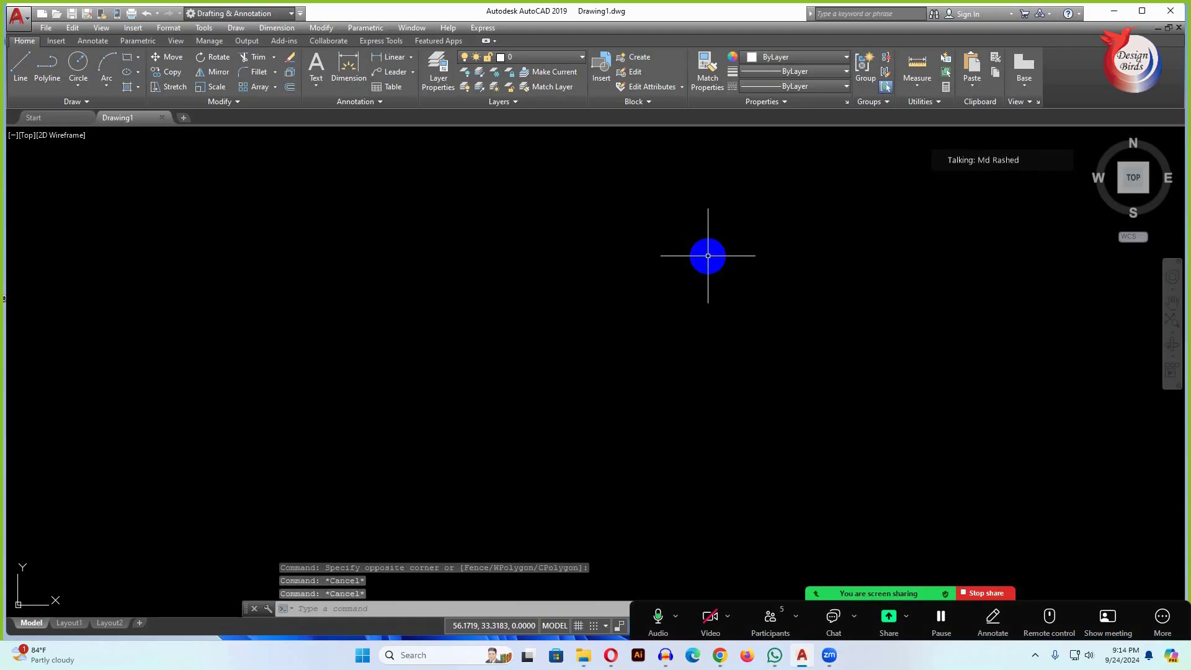
type("un")
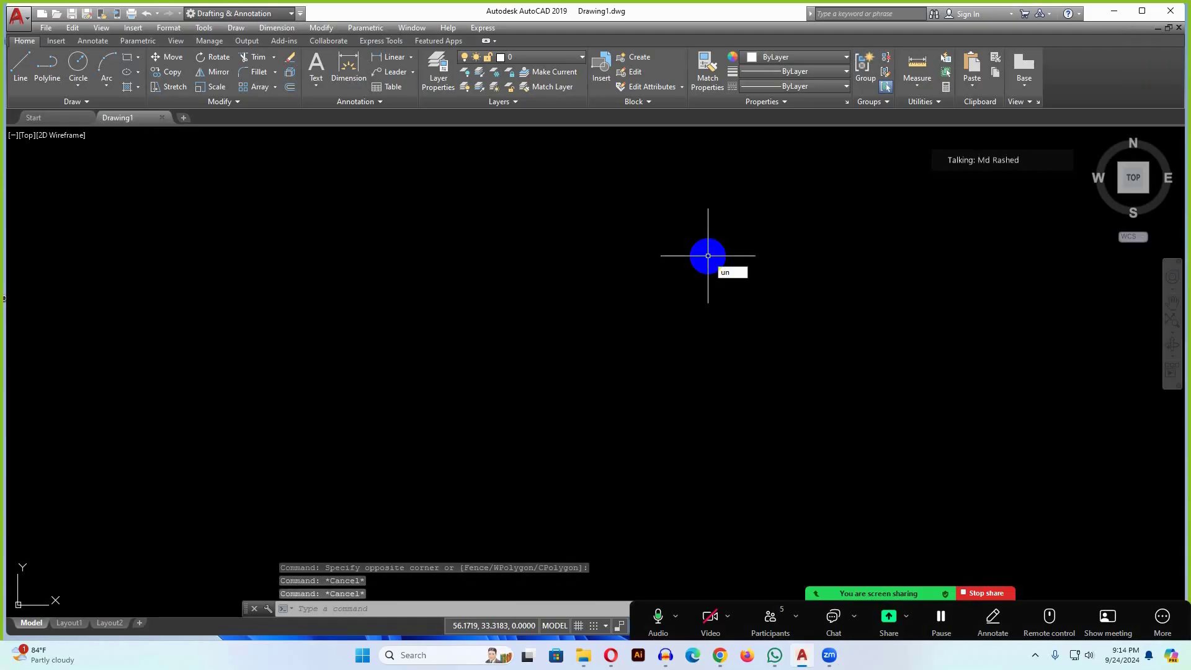
key("Return")
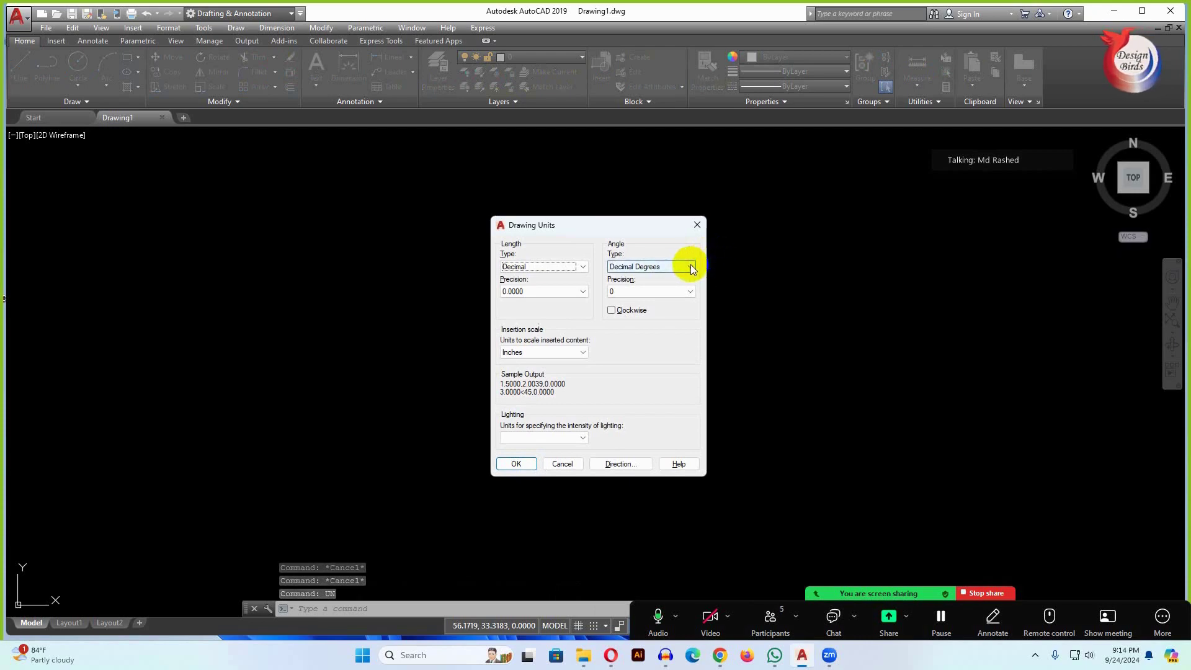
left_click(583, 267)
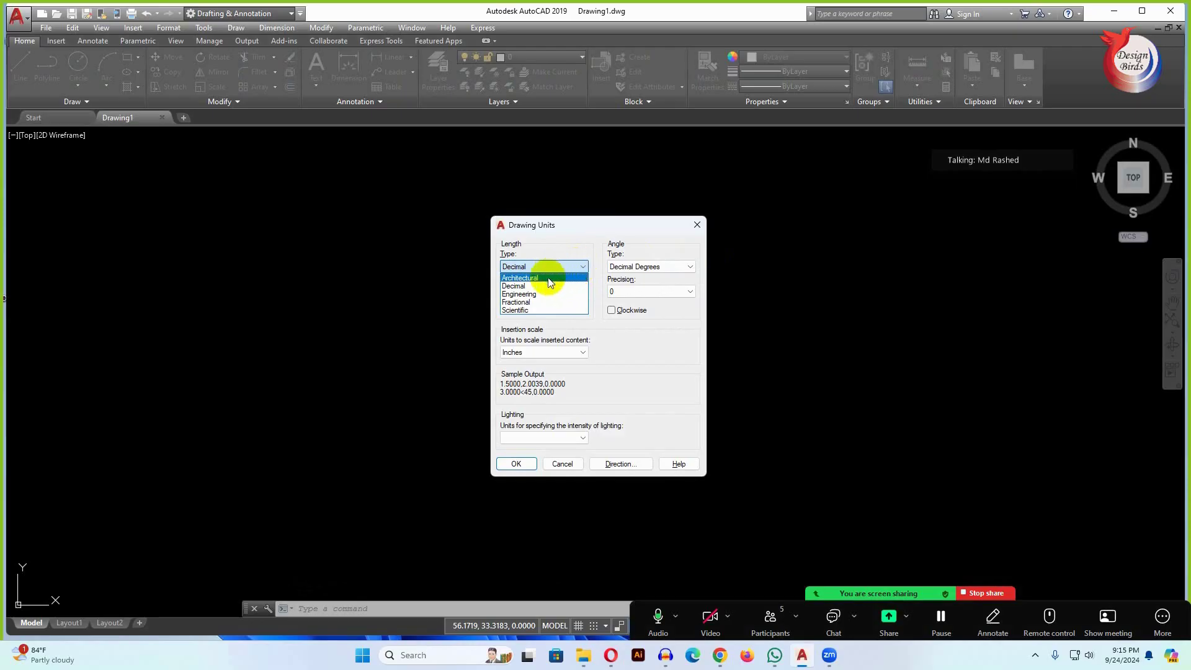
left_click(548, 278)
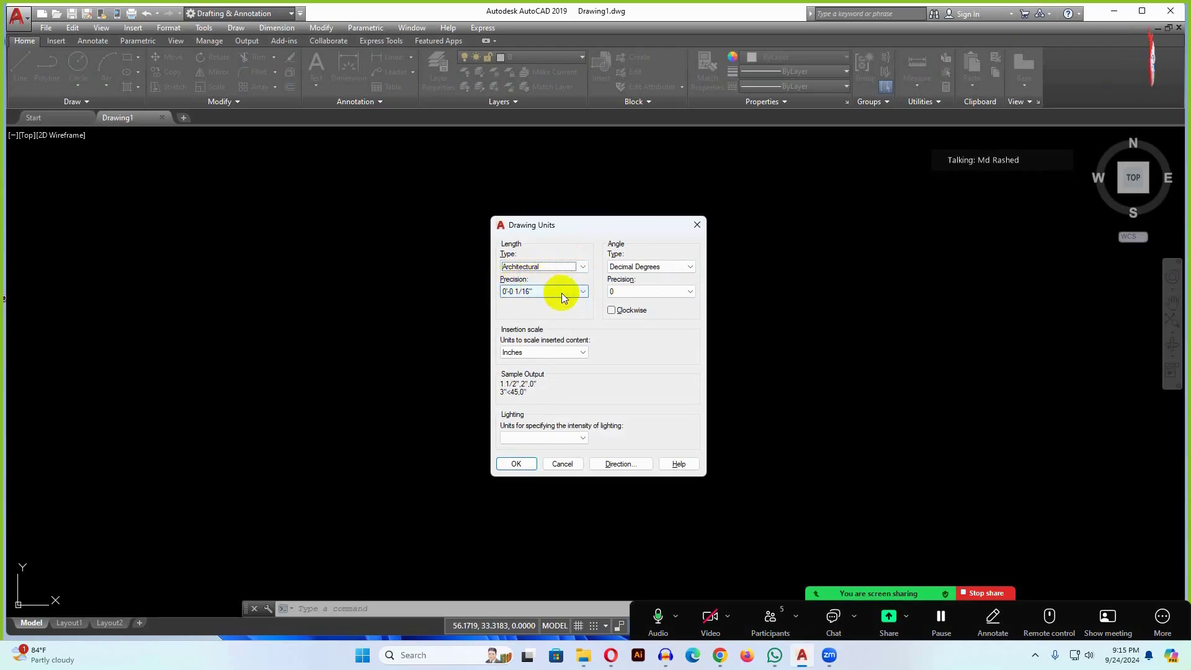
left_click(567, 291)
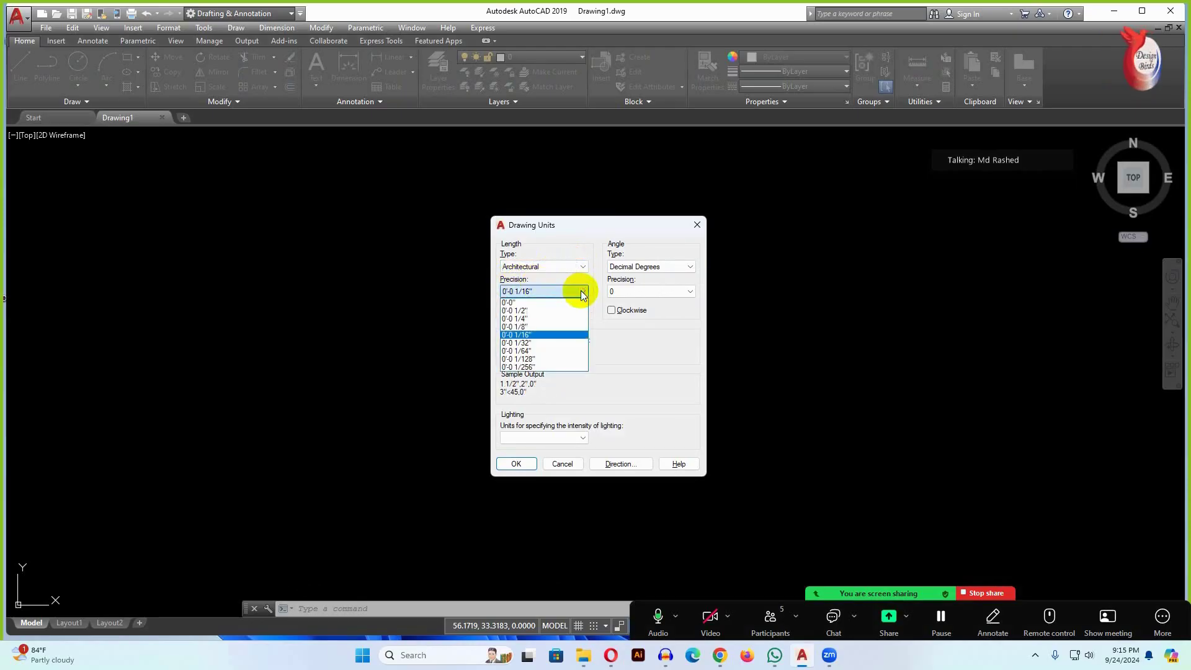
left_click(531, 303)
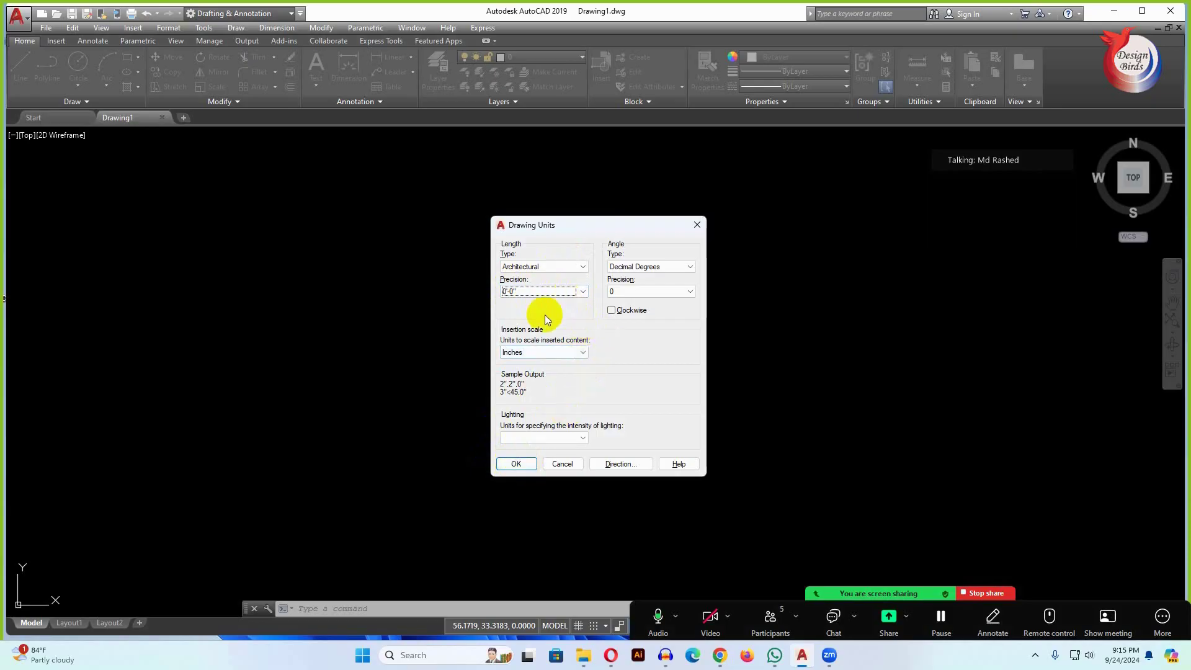
mouse_move(543, 352)
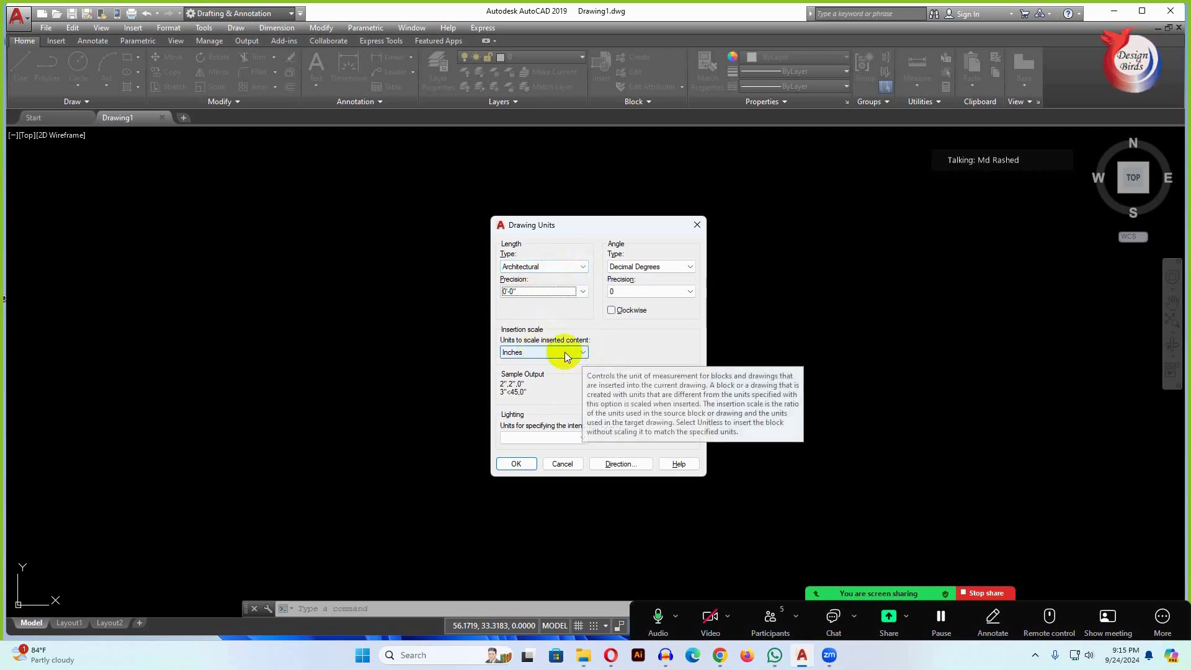
left_click(509, 464)
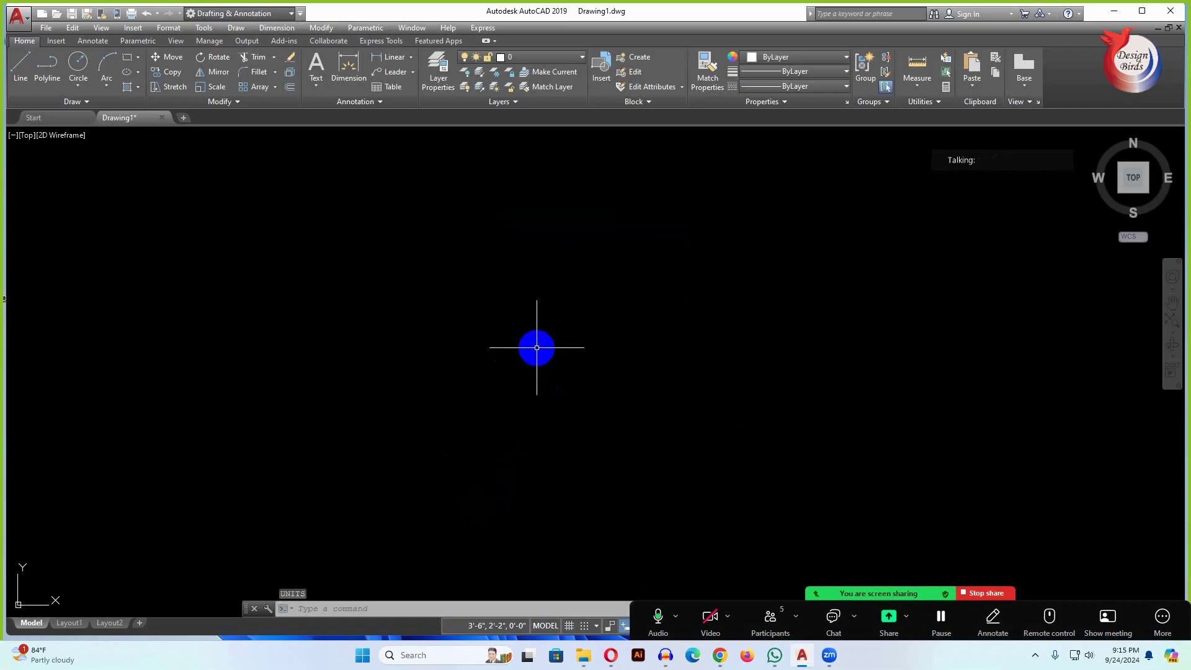
- Open the Dimension Style Manager with the D command
key("Escape")
key("Escape")
key("Escape")
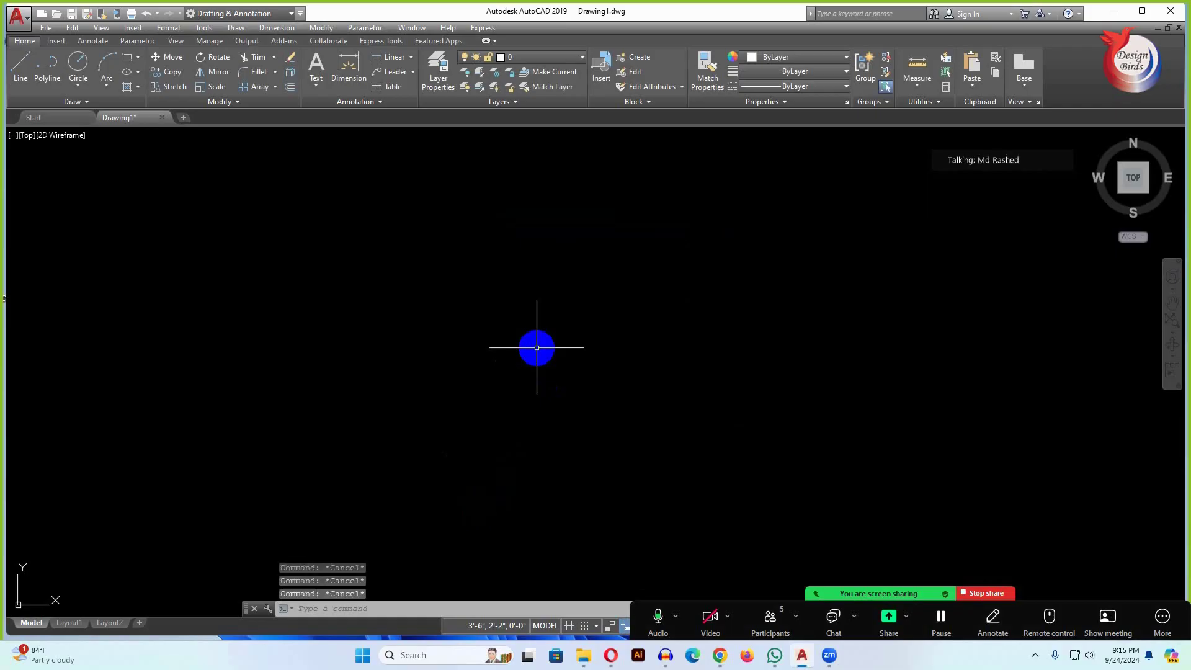
type("d")
key("Return")
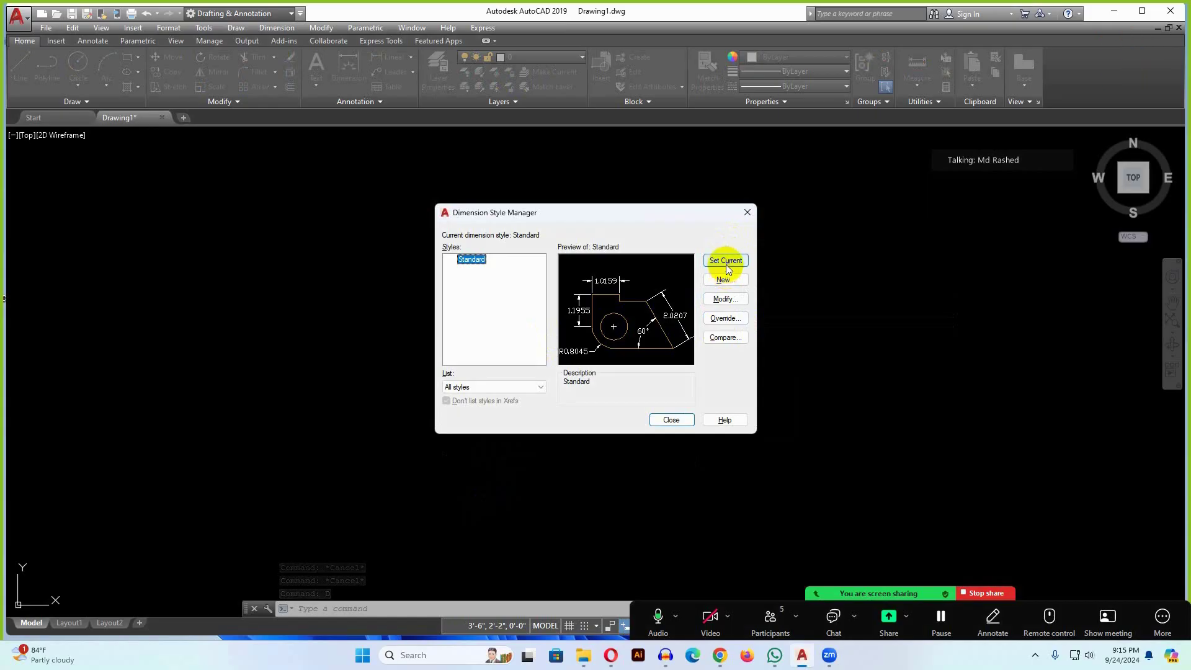
- Set the Standard style's Primary Units to Architectural format with 0'-0" precision
left_click(724, 300)
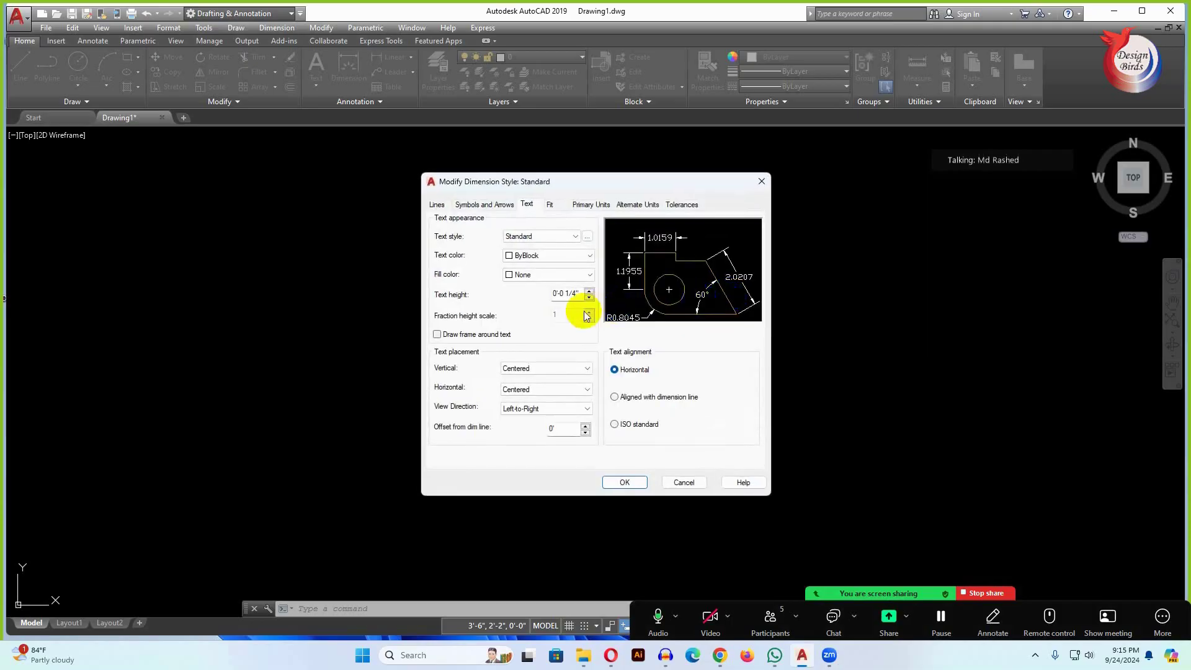
left_click(593, 206)
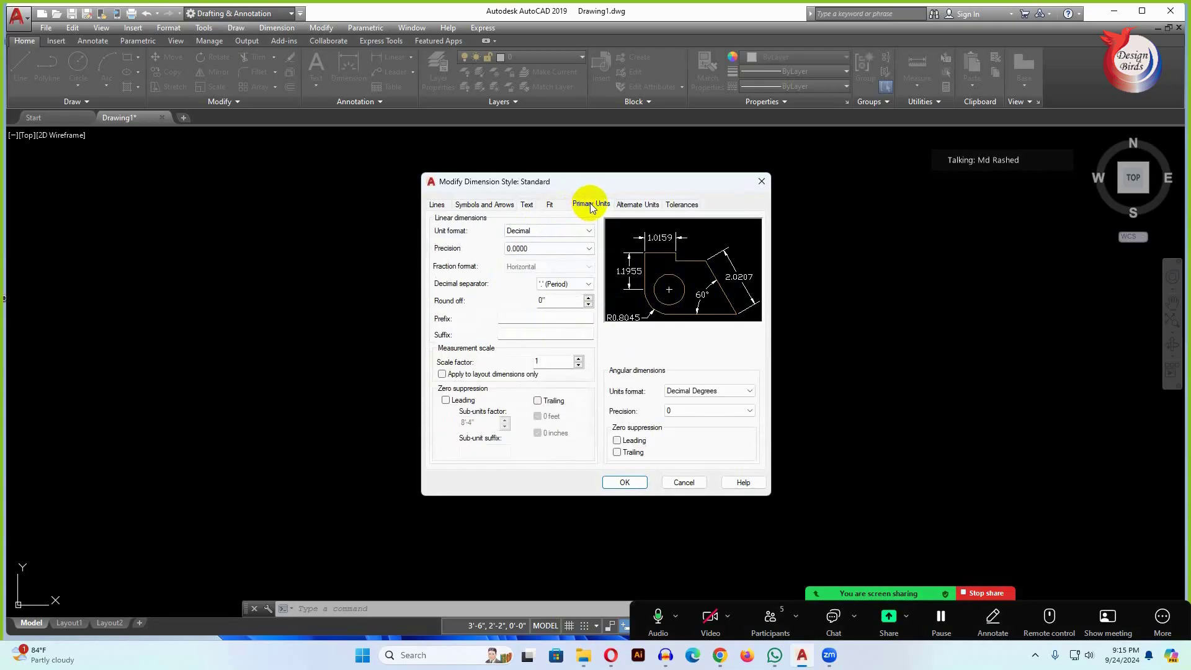
left_click(526, 230)
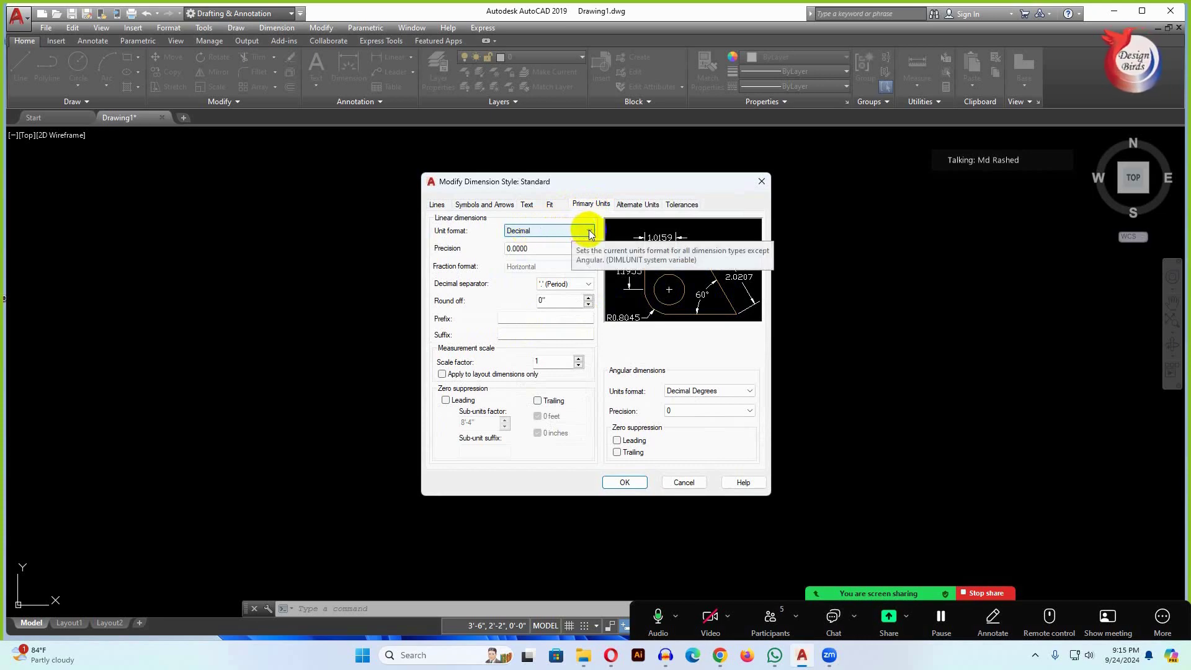
left_click(588, 234)
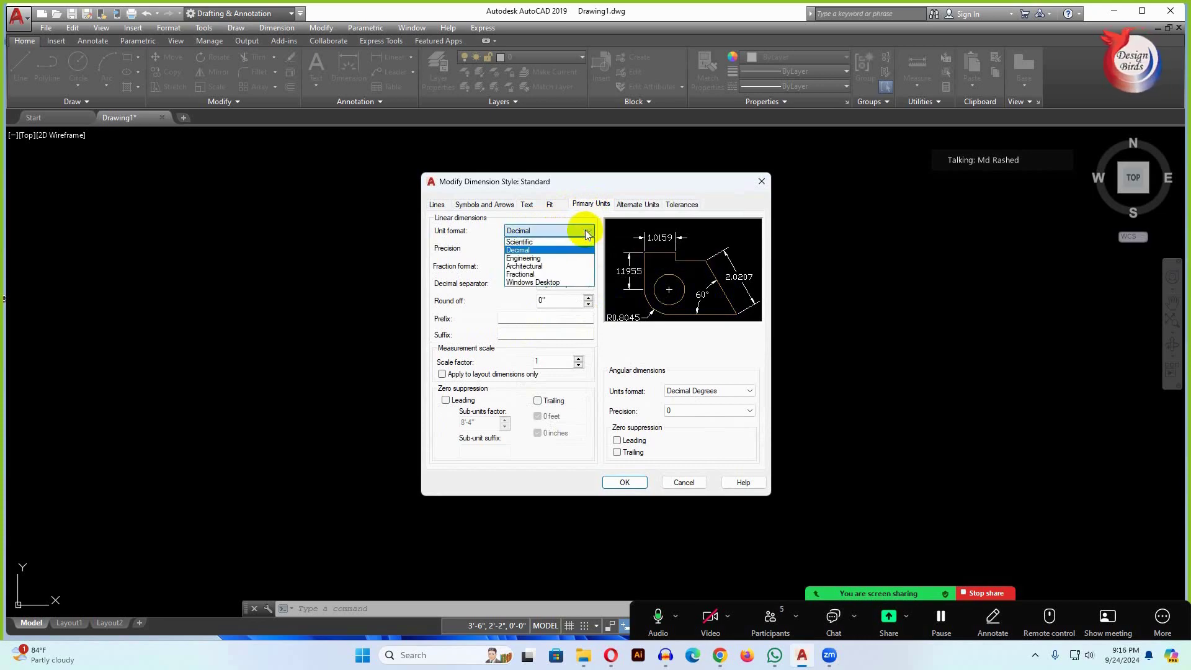
left_click(531, 266)
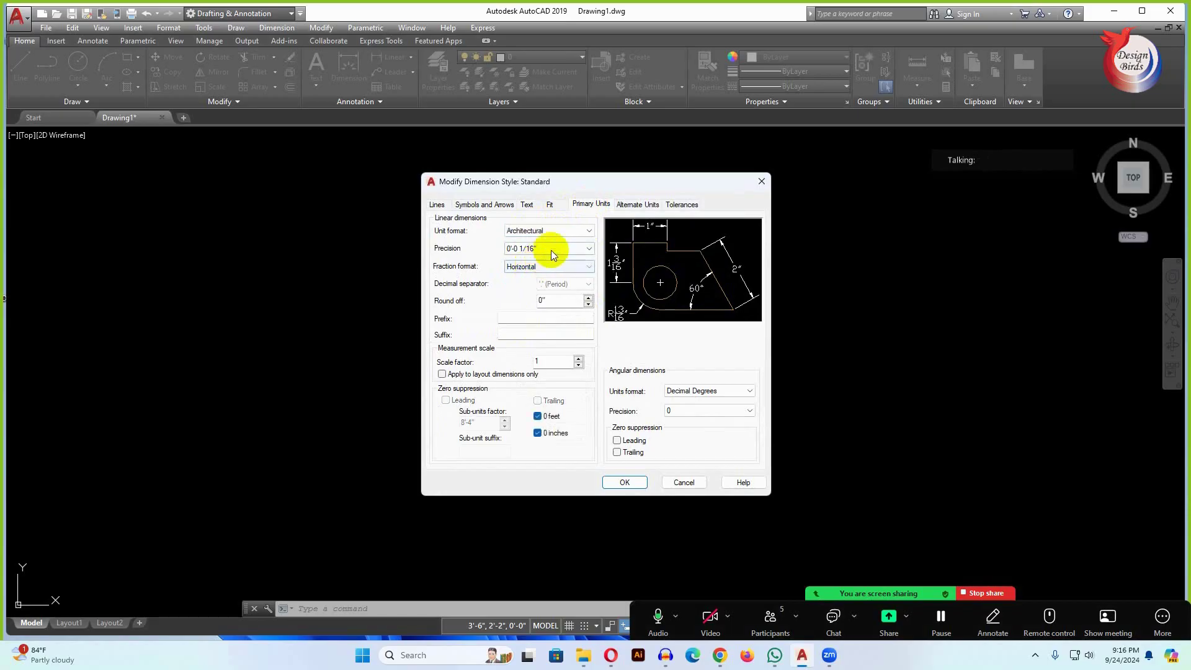
left_click(588, 250)
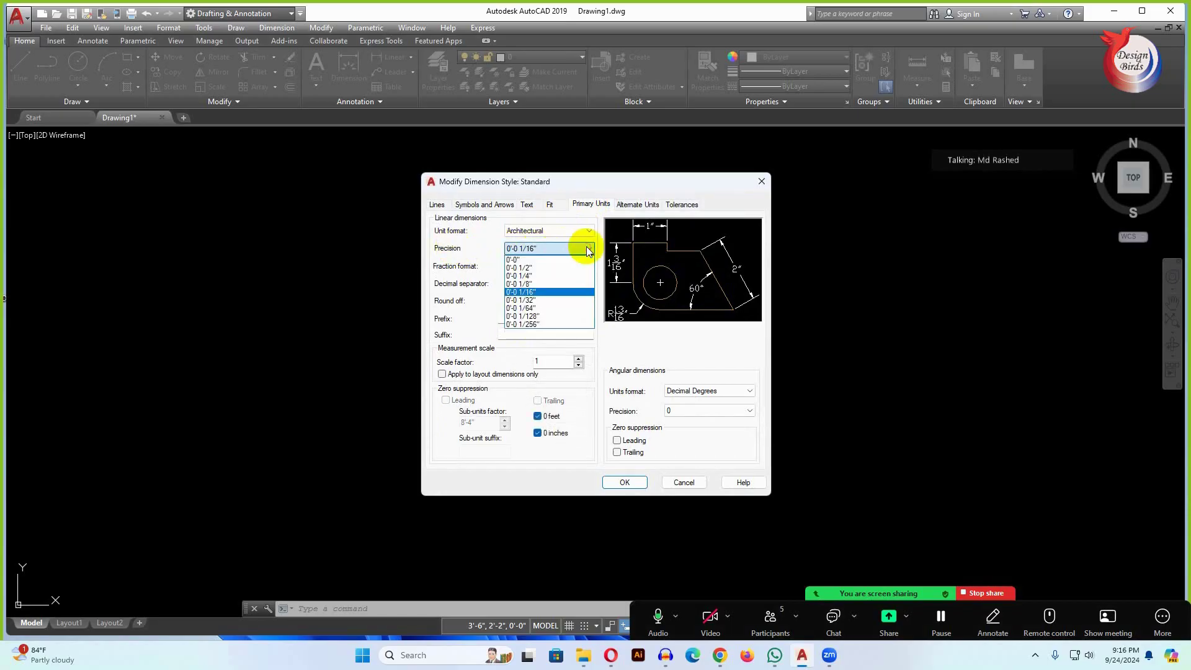
left_click(541, 255)
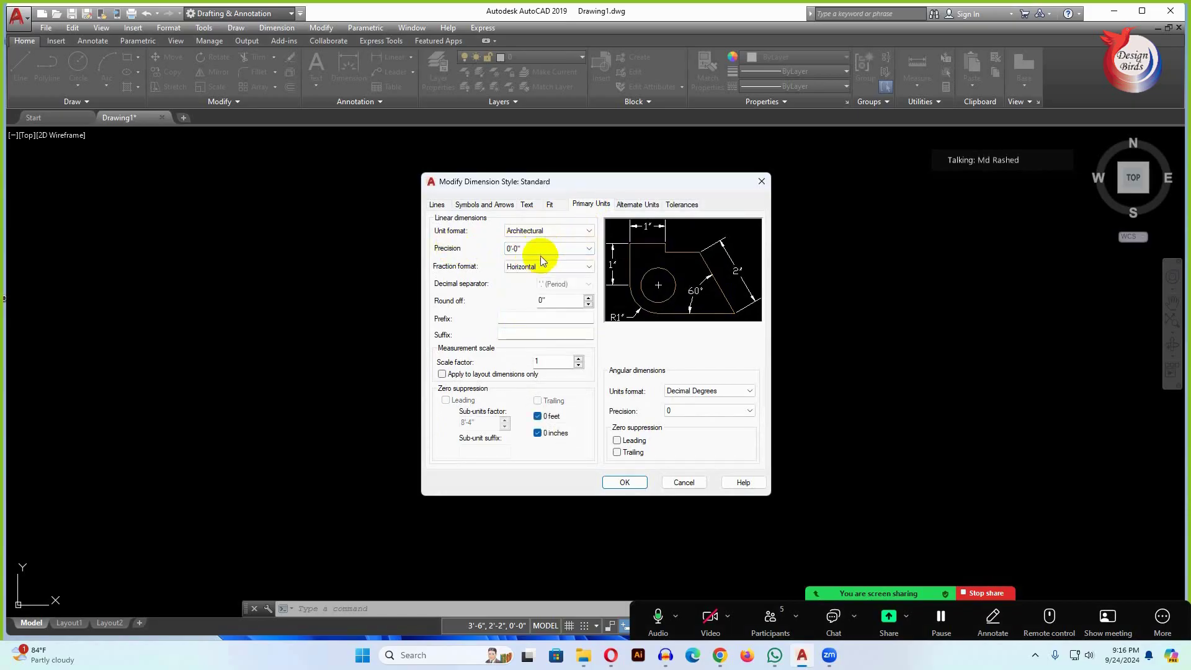
- Replace the Standard style's dimension text height with 7 on the Text tab
left_click(528, 207)
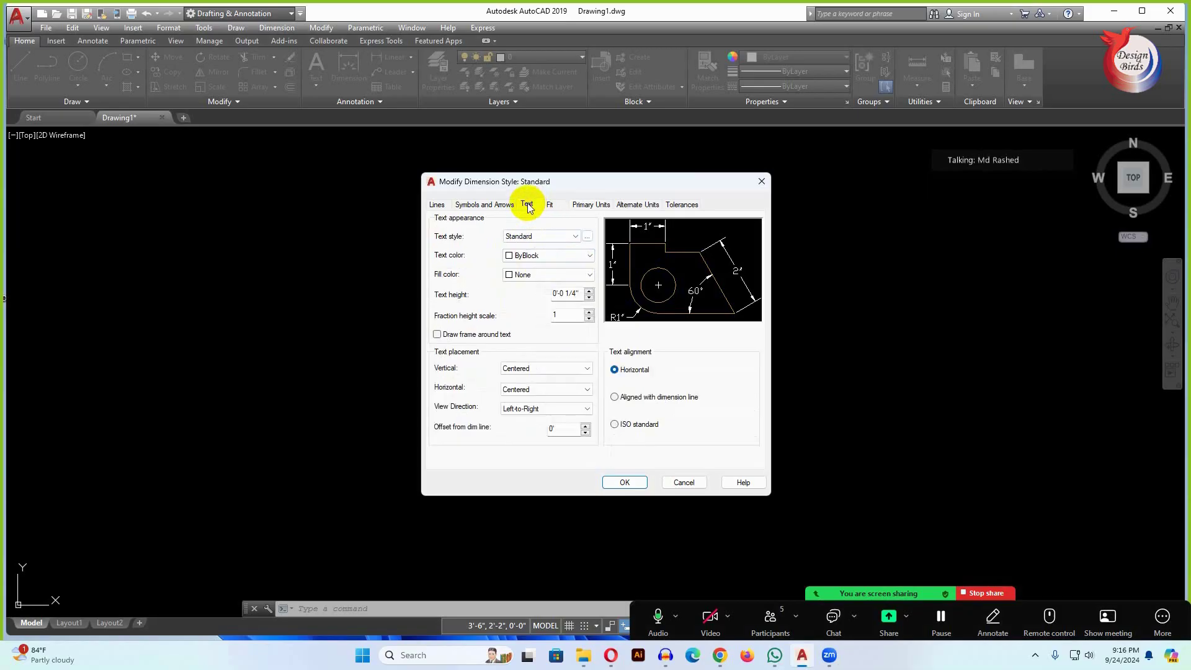
double_click(564, 295)
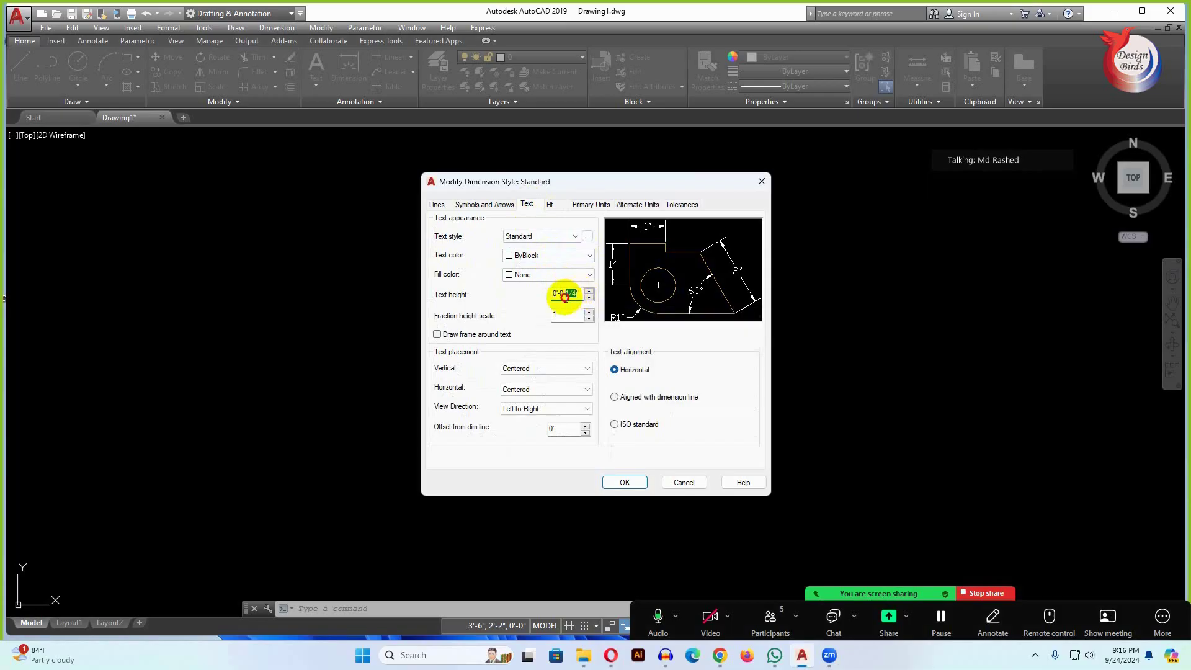
triple_click(565, 295)
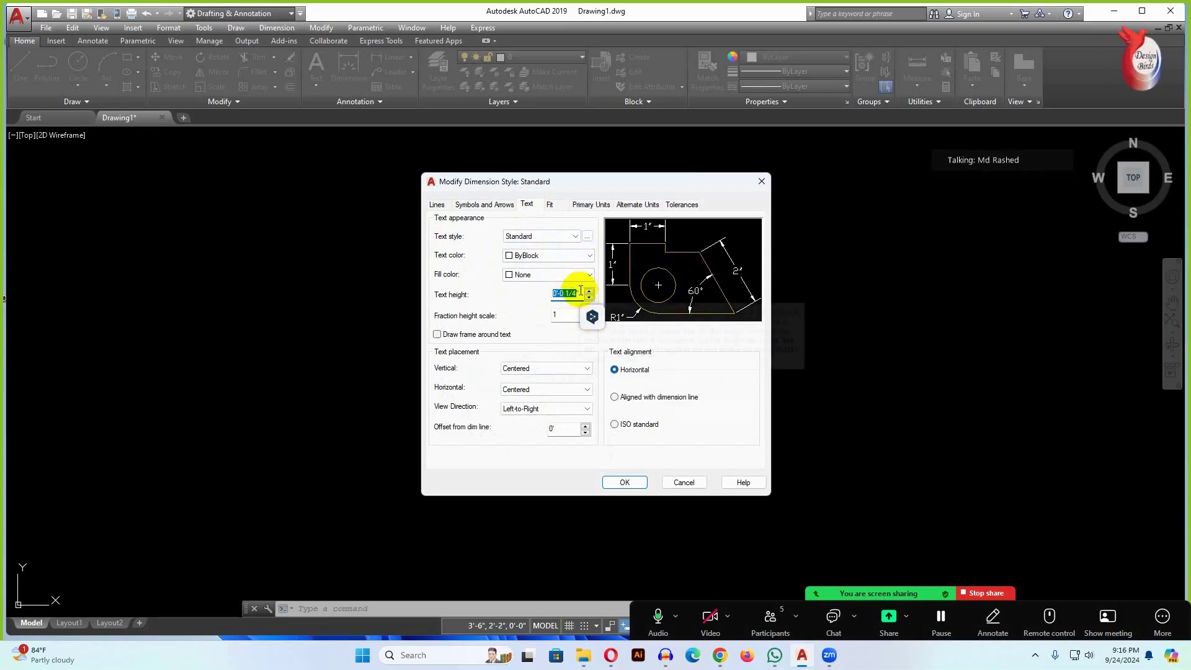
left_click(550, 296)
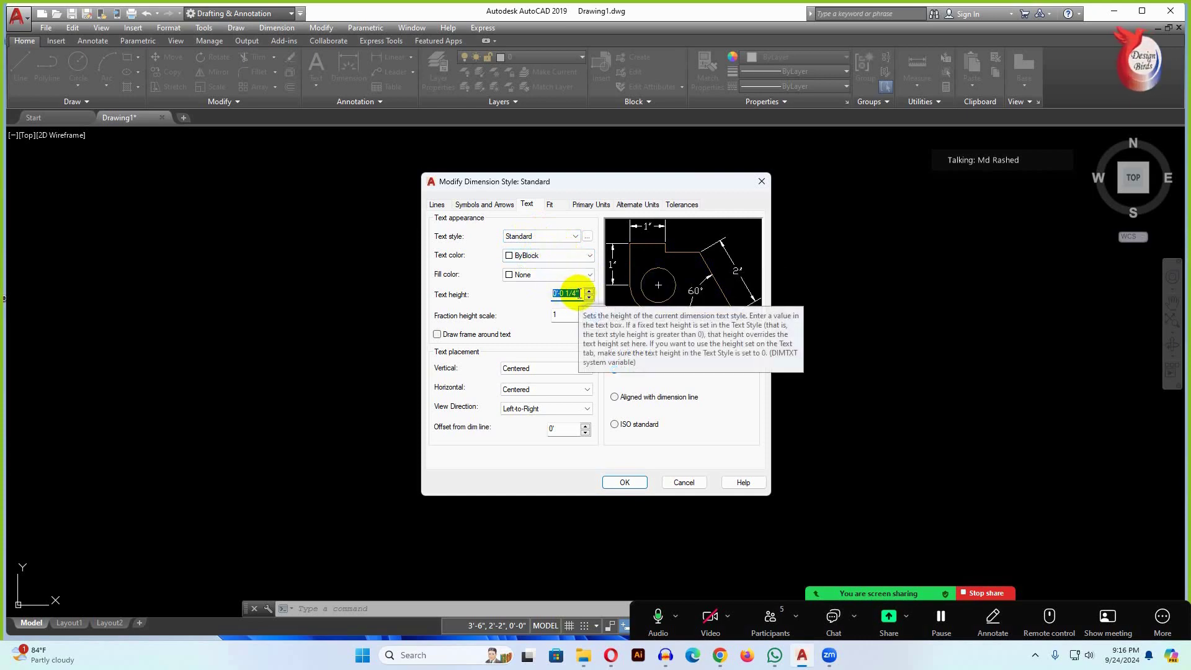
left_click(620, 74)
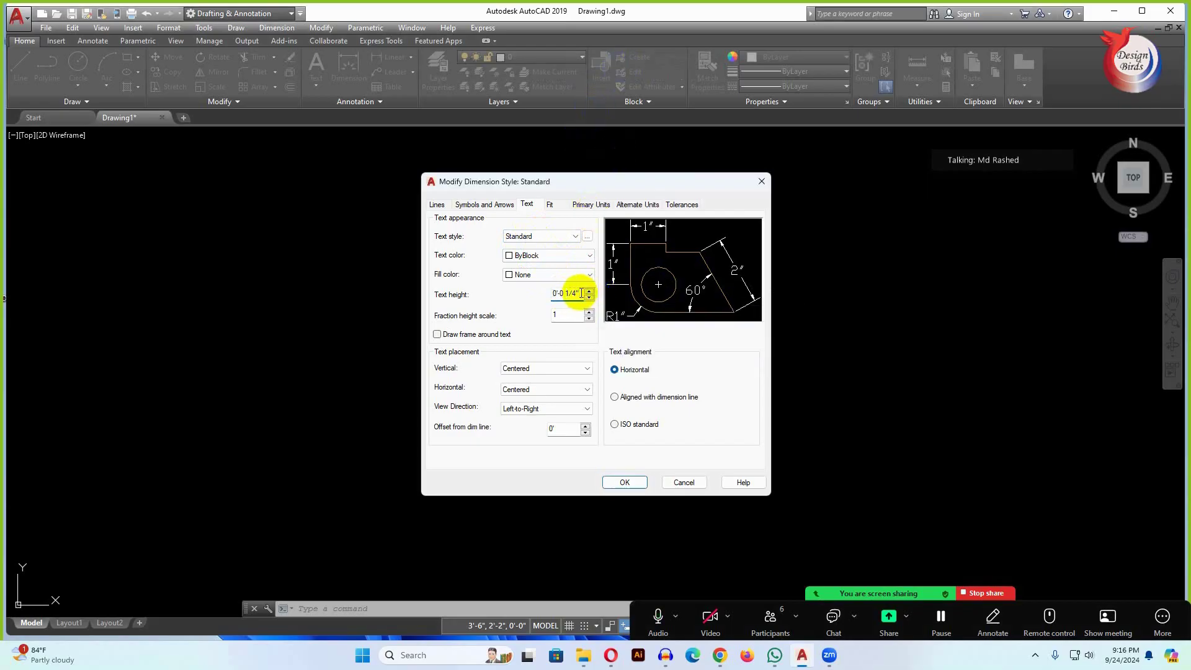
left_click_drag(581, 294, 550, 296)
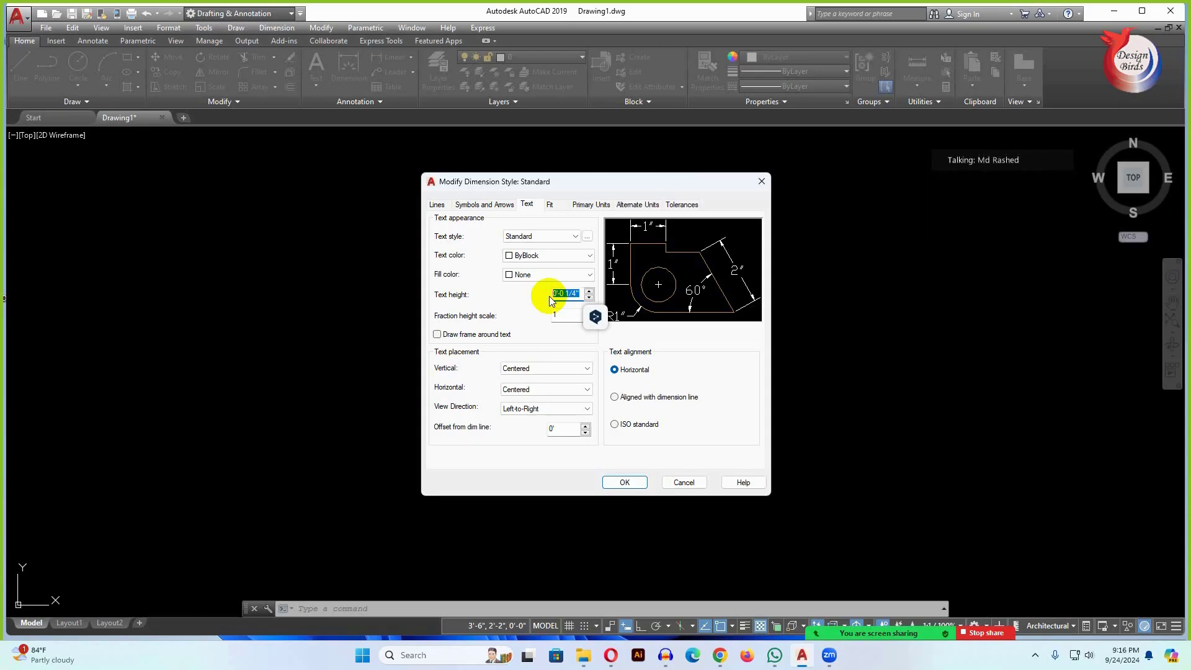
type("7")
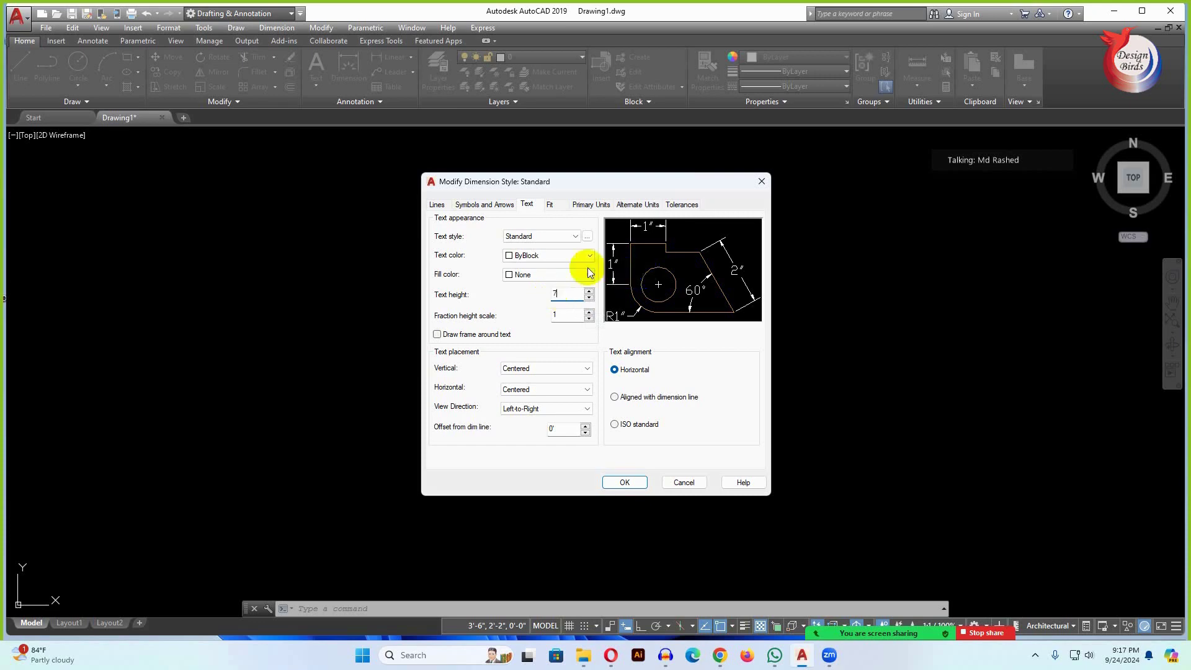
- Give Standard an arrow size of 2, save the style and set it current
left_click(483, 206)
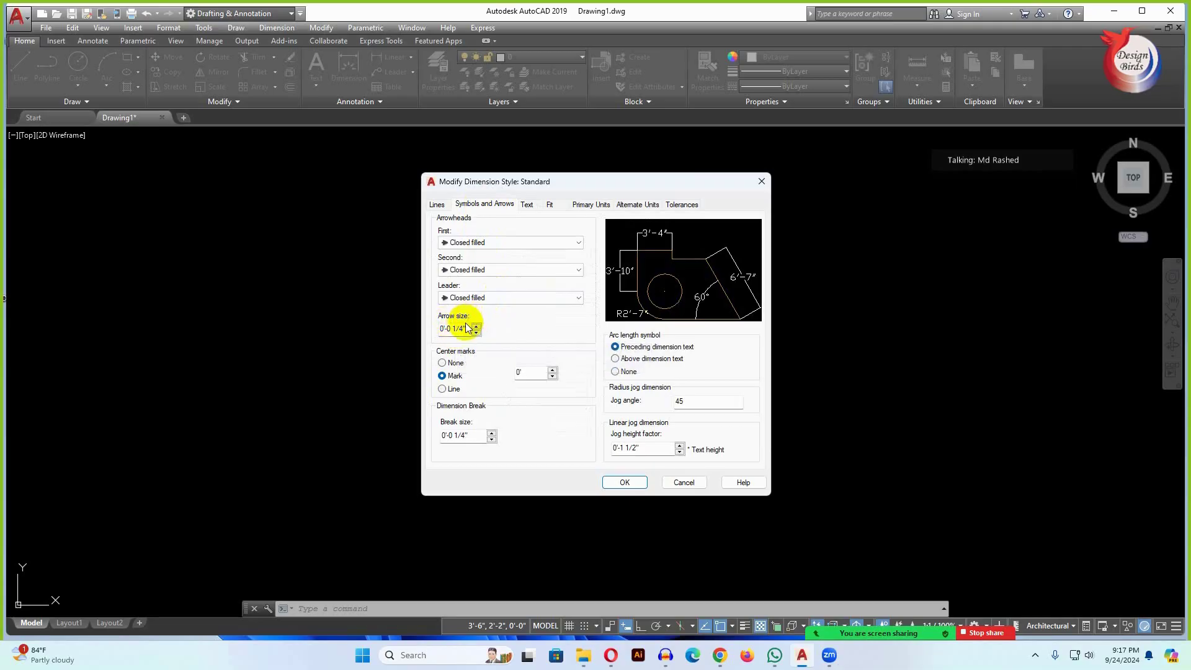
left_click_drag(467, 330, 439, 333)
type("2")
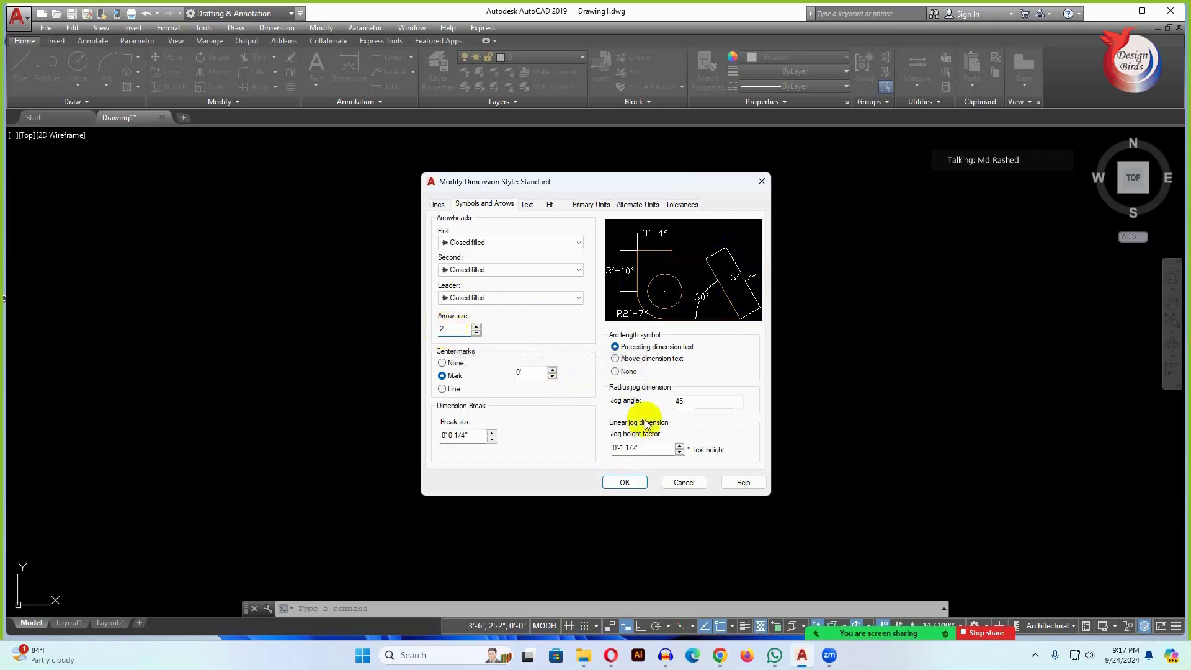
left_click(622, 483)
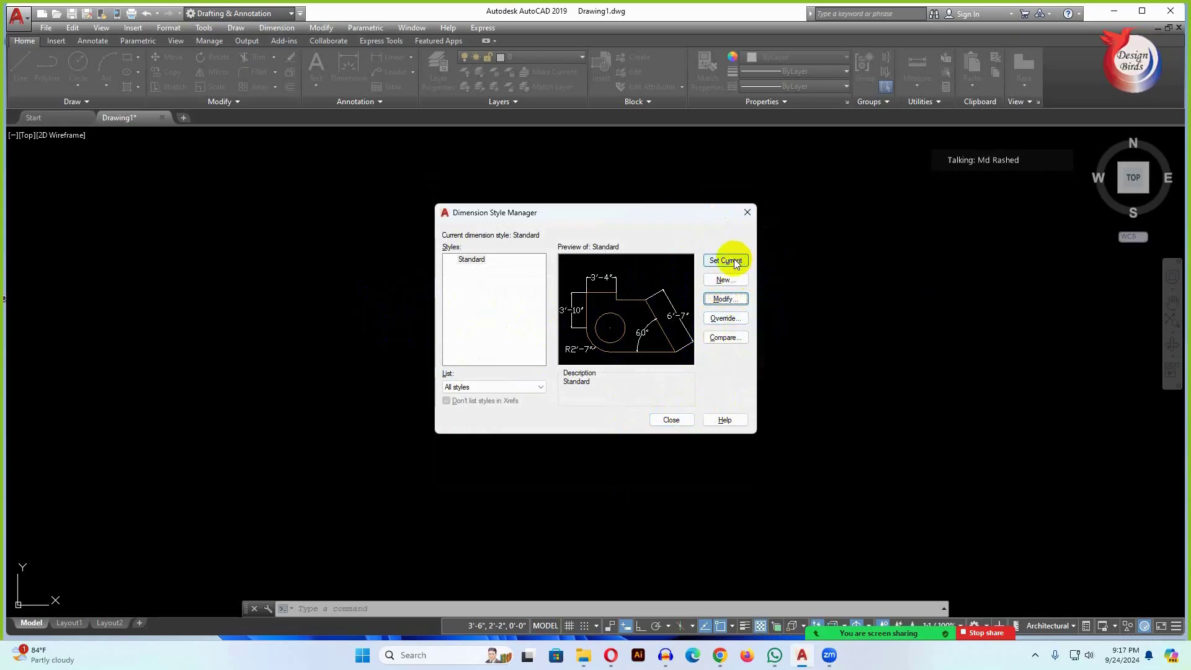
left_click(736, 263)
- Close the Dimension Style Manager and clear any pending command
left_click(672, 420)
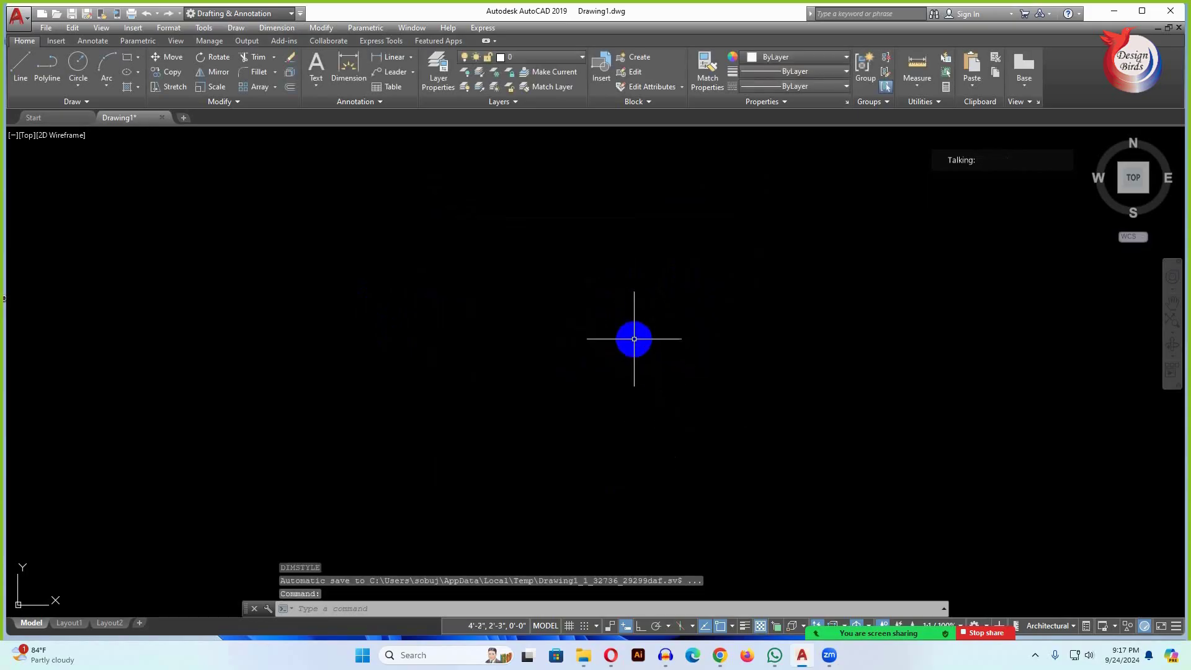
key("Escape")
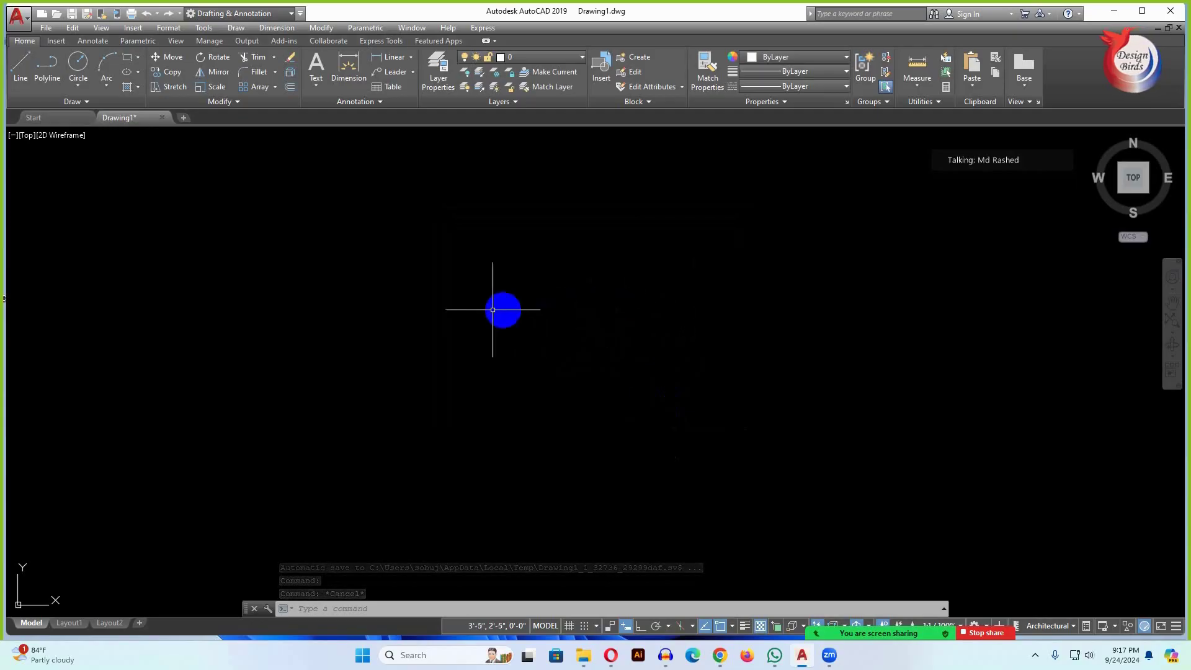
scroll(248, 521, "down", 5)
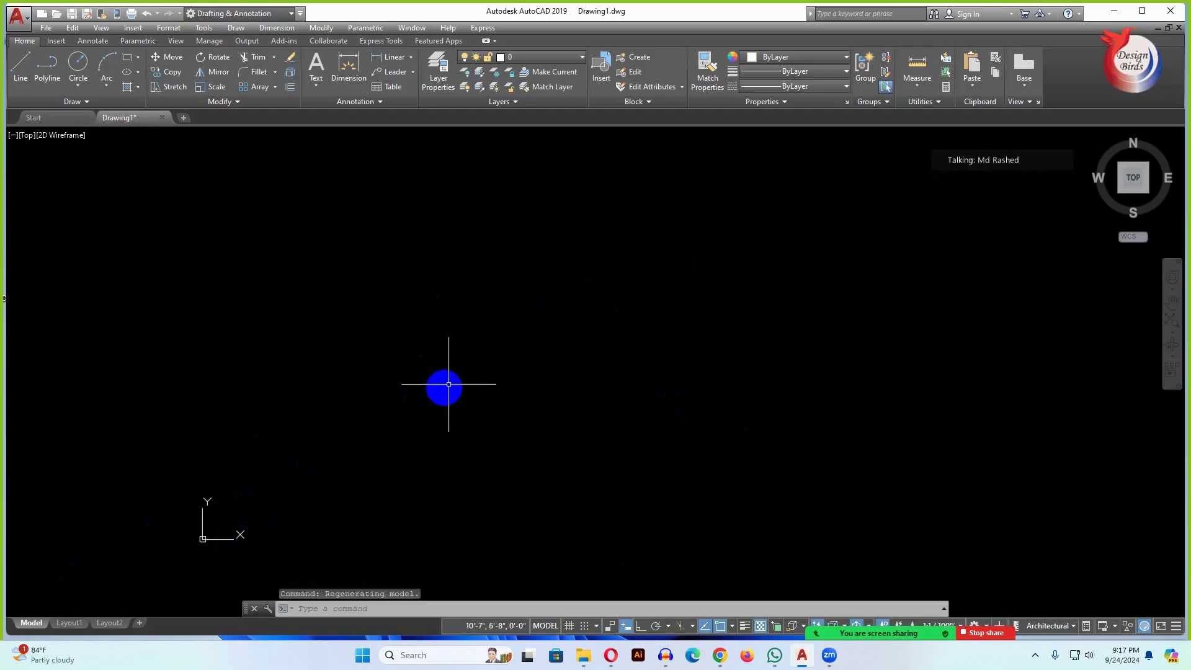
scroll(456, 373, "down", 3)
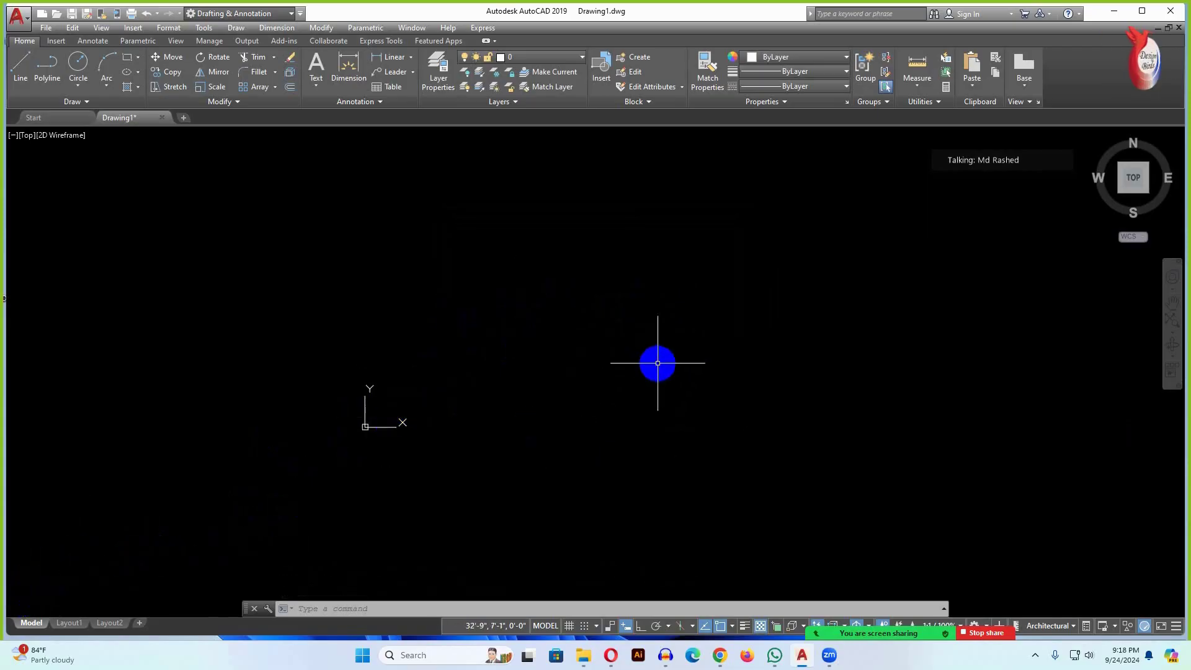
- Set the UCS icon to Noorigin so it stays in the lower-left corner
key("Escape")
type("U")
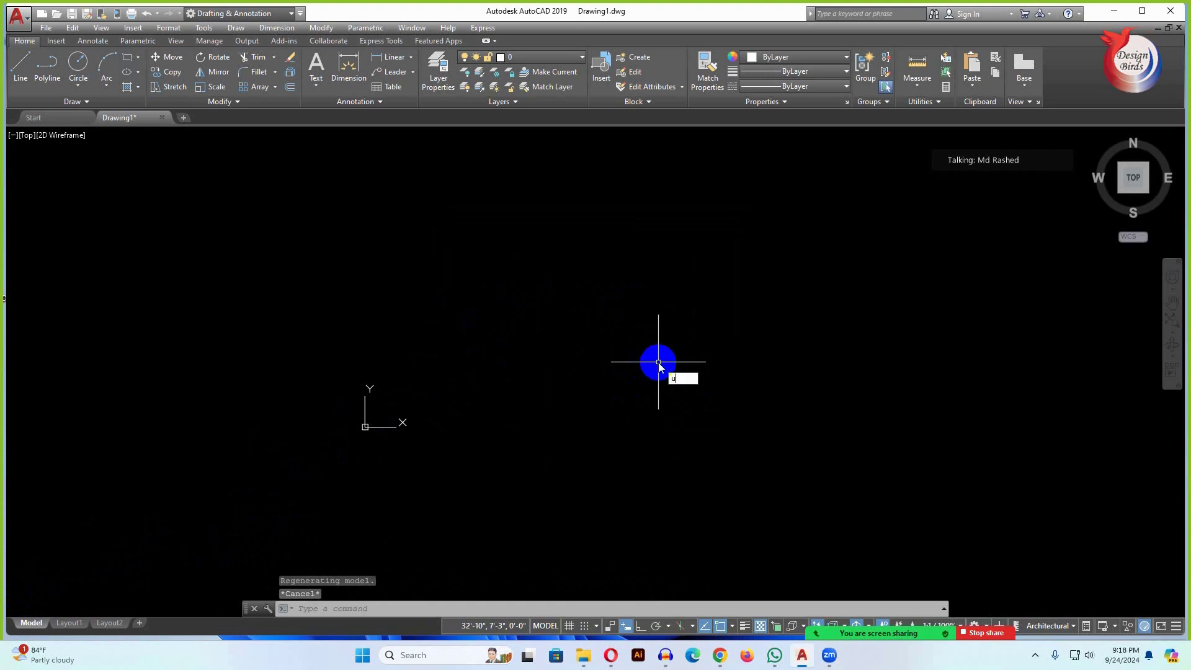
type("c")
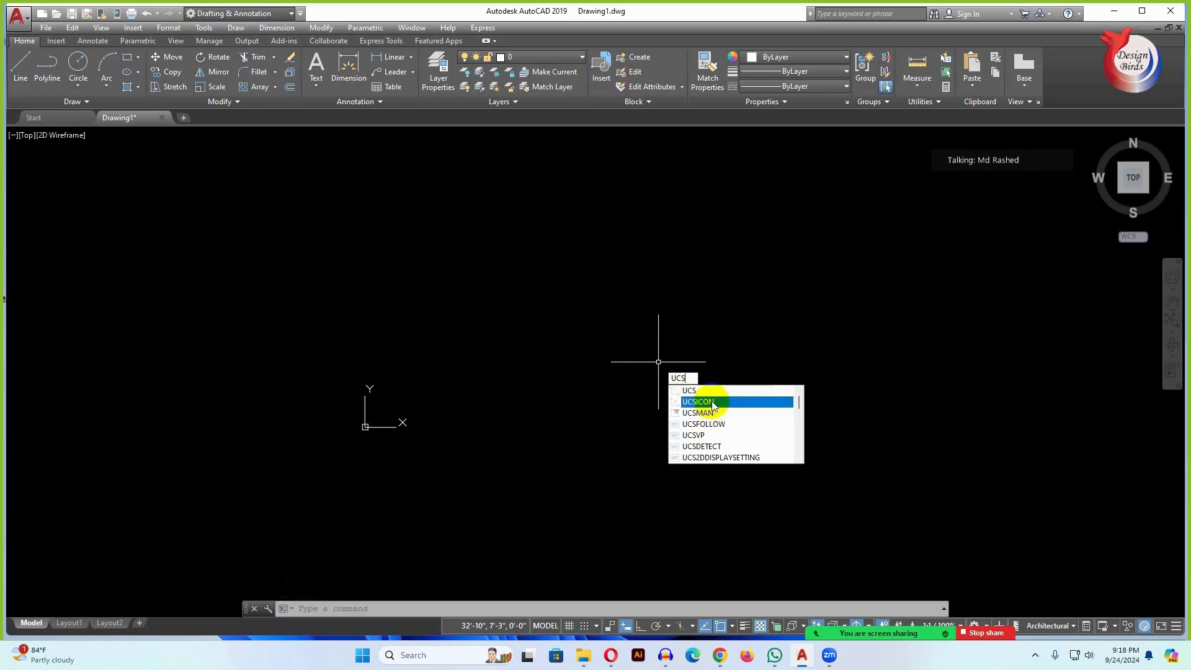
mouse_move(699, 402)
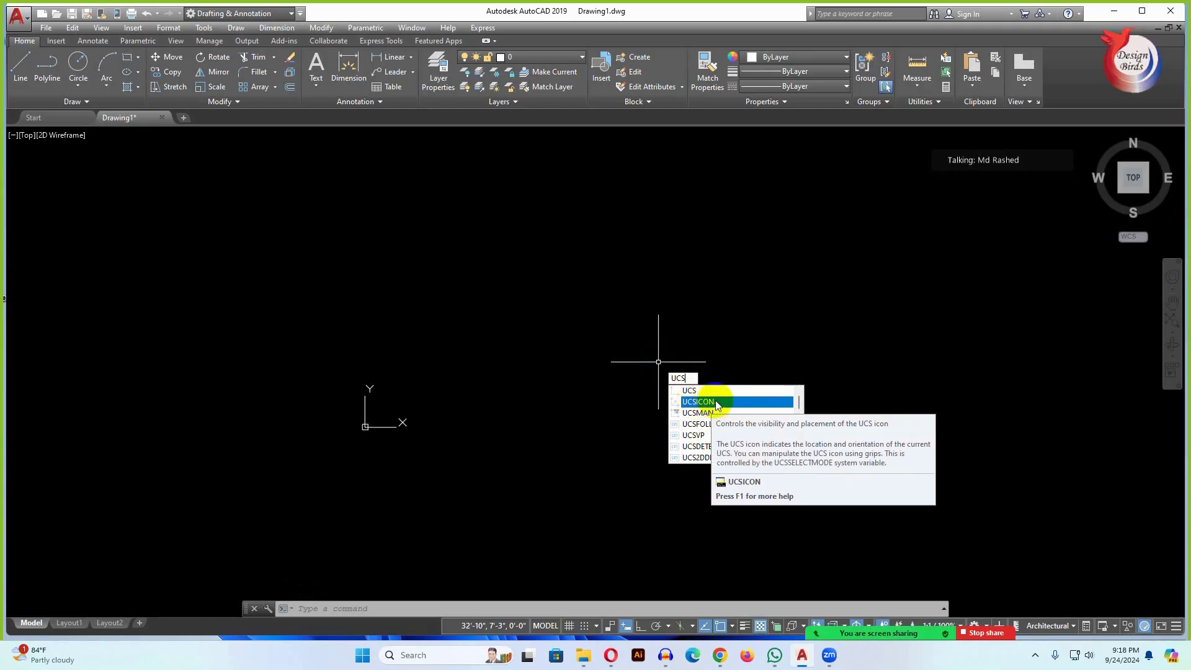
left_click(716, 405)
left_click(751, 471)
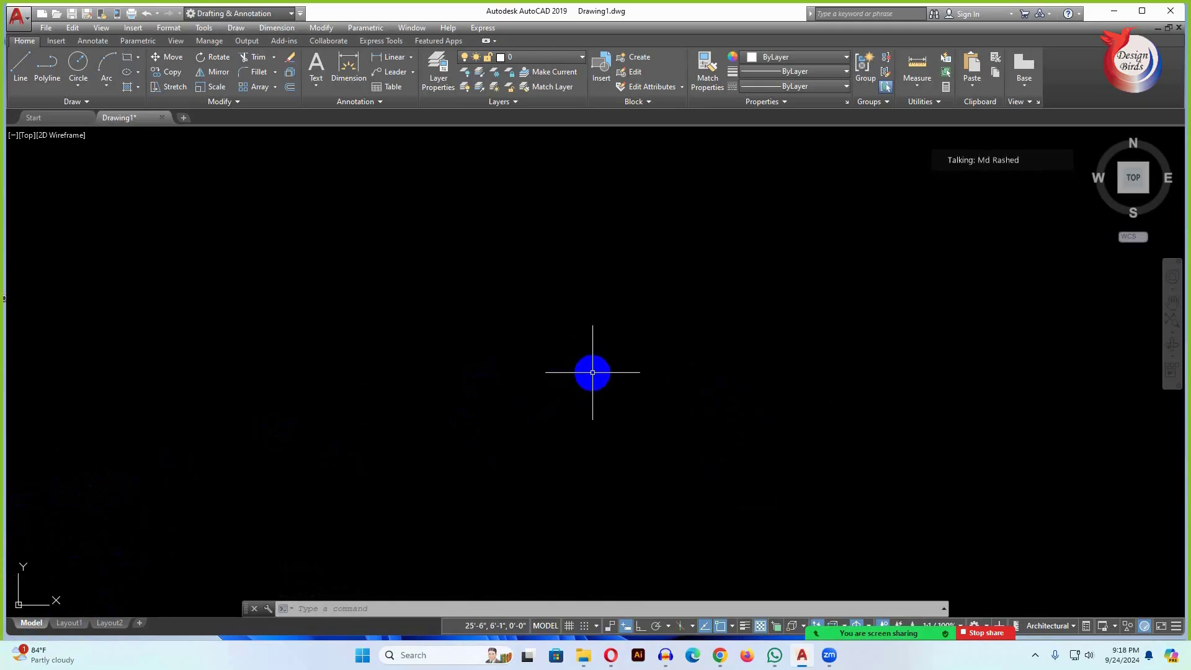
- Cancel leftover input and begin entering the L (Line) command
key("Escape")
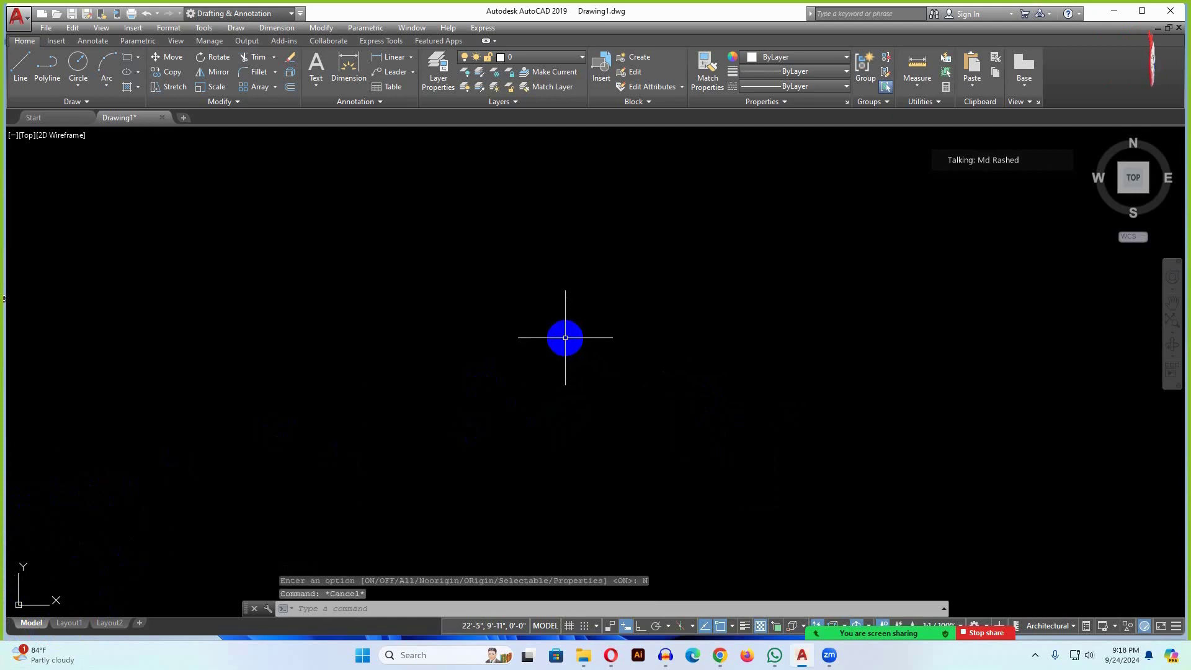
key("Escape")
type("L")
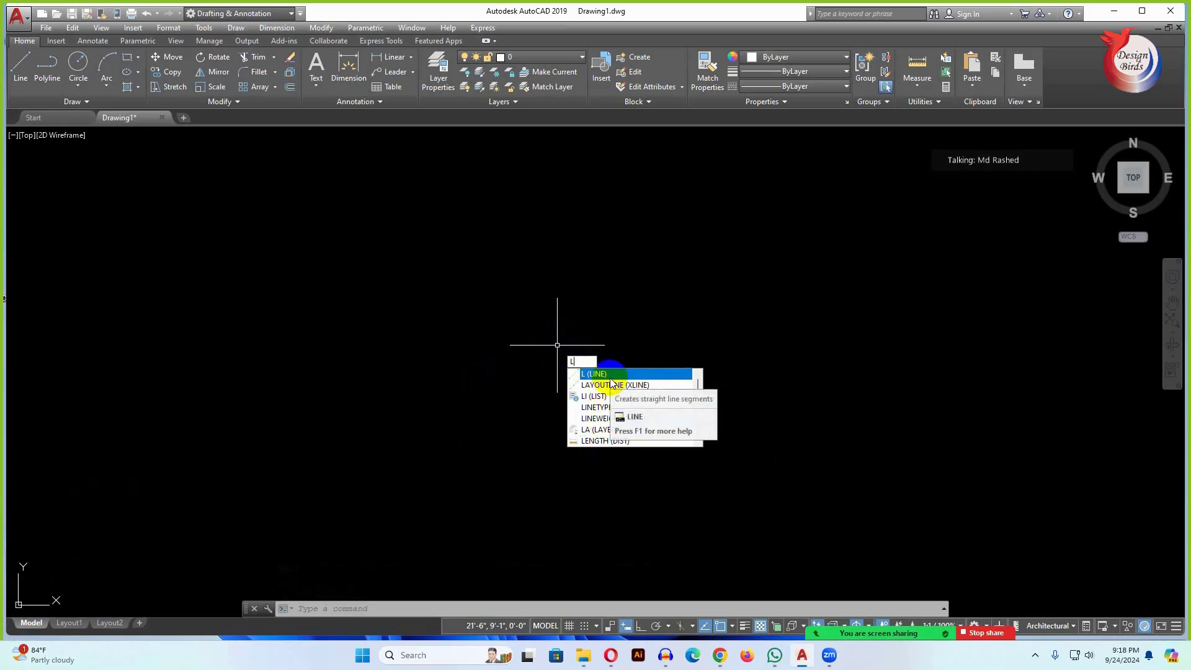
mouse_move(596, 374)
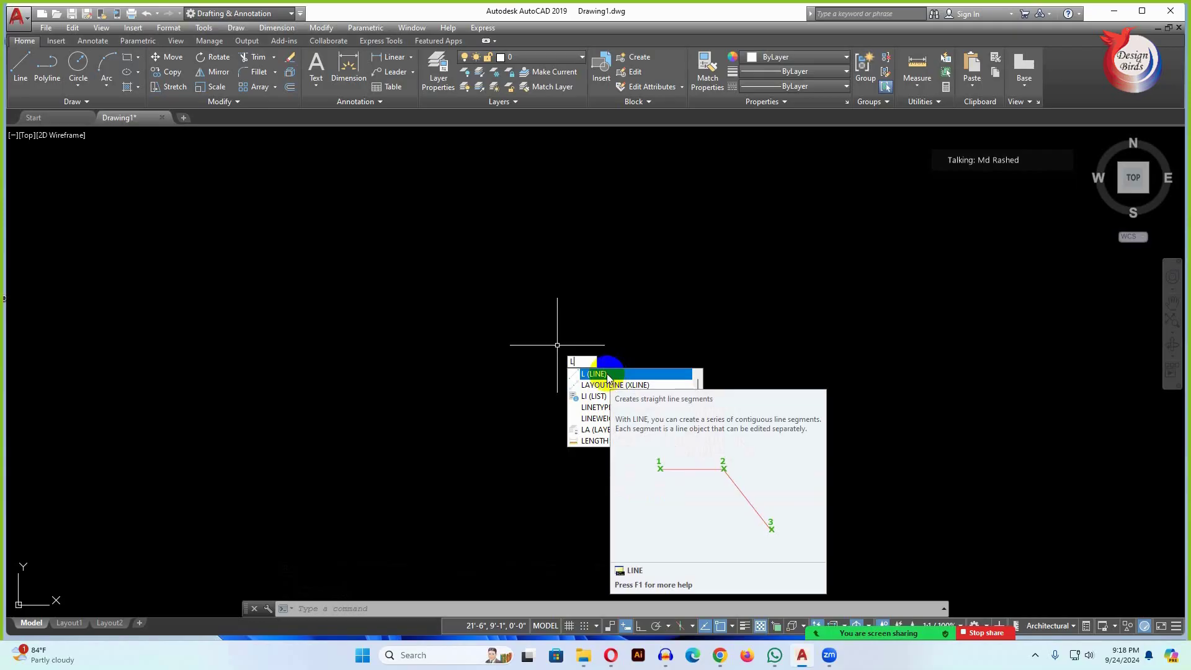
key("Escape")
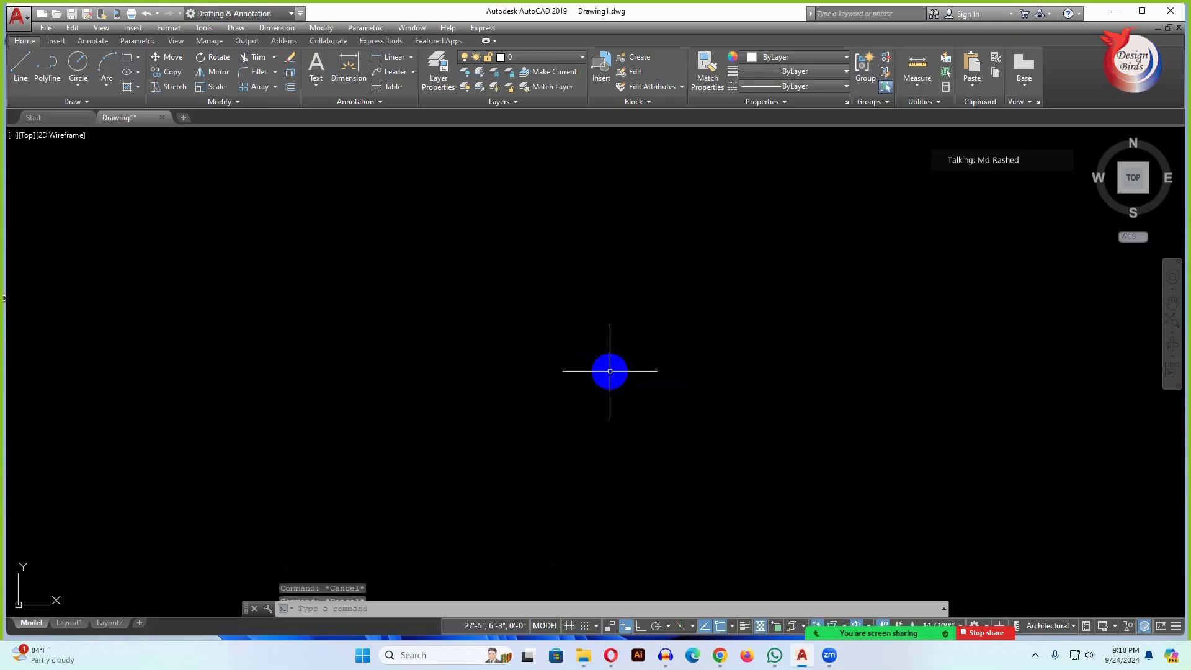
key("Escape")
key("Escape")
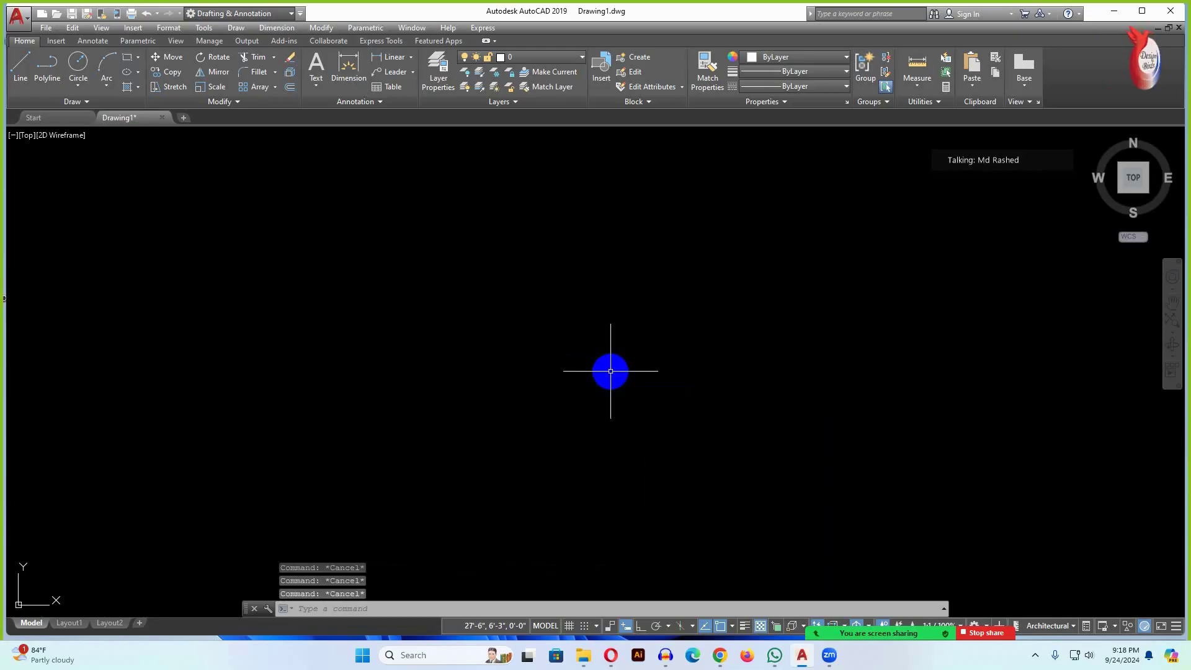
left_click(625, 626)
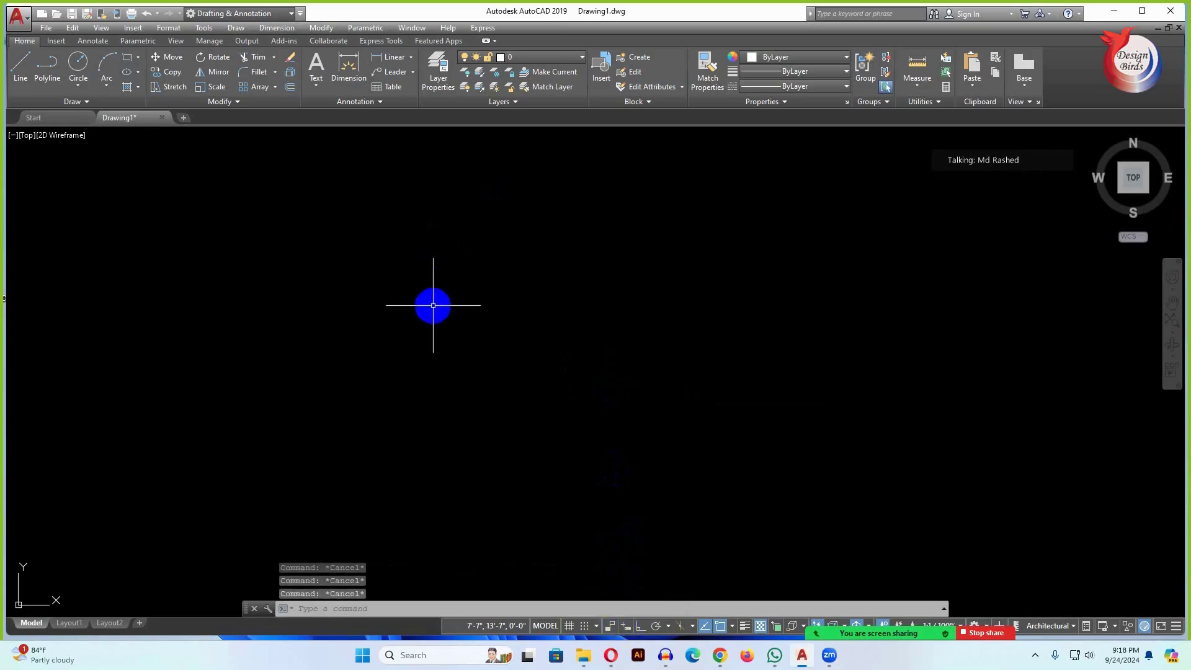
type("l")
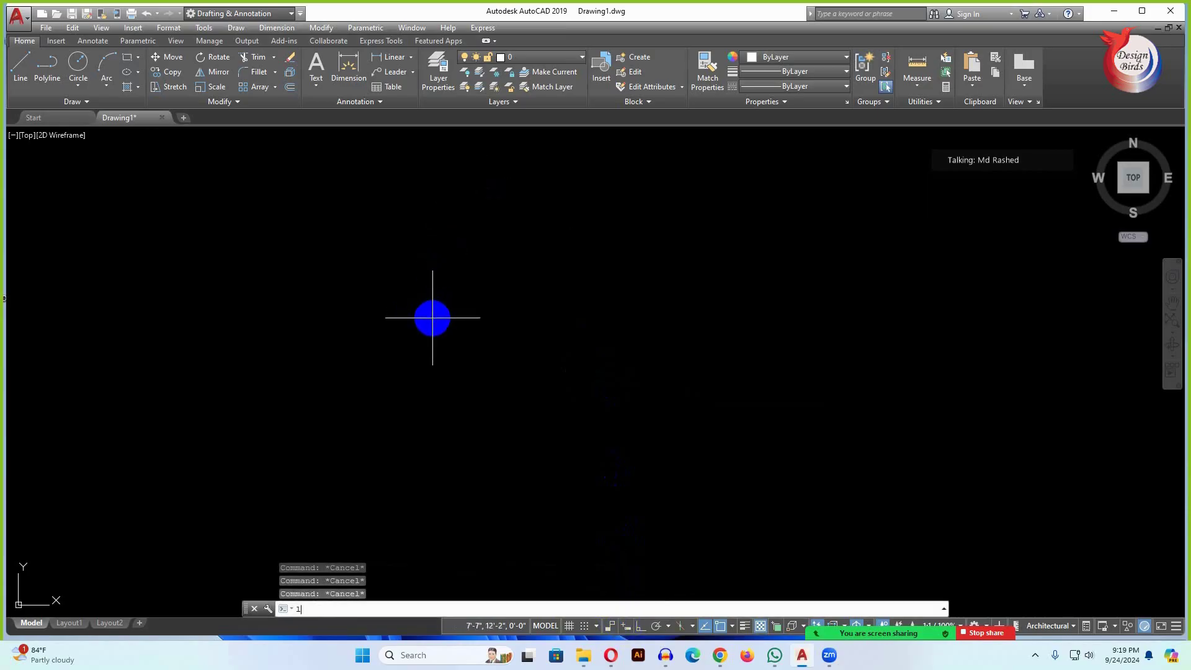
key("Return")
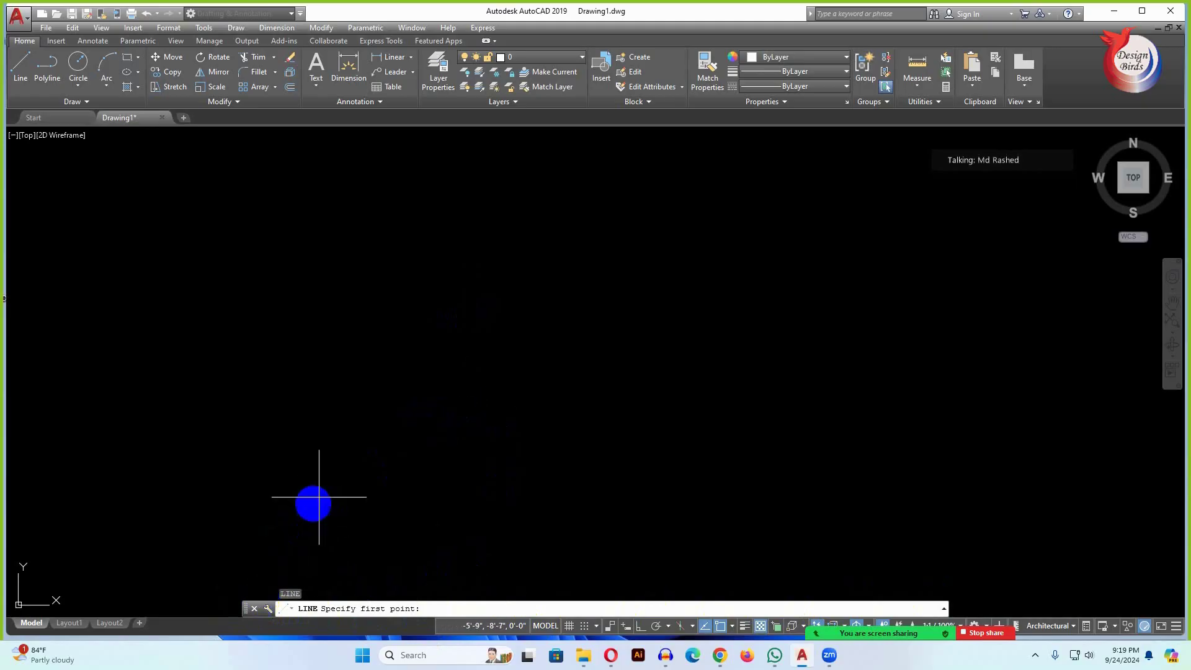
left_click(255, 609)
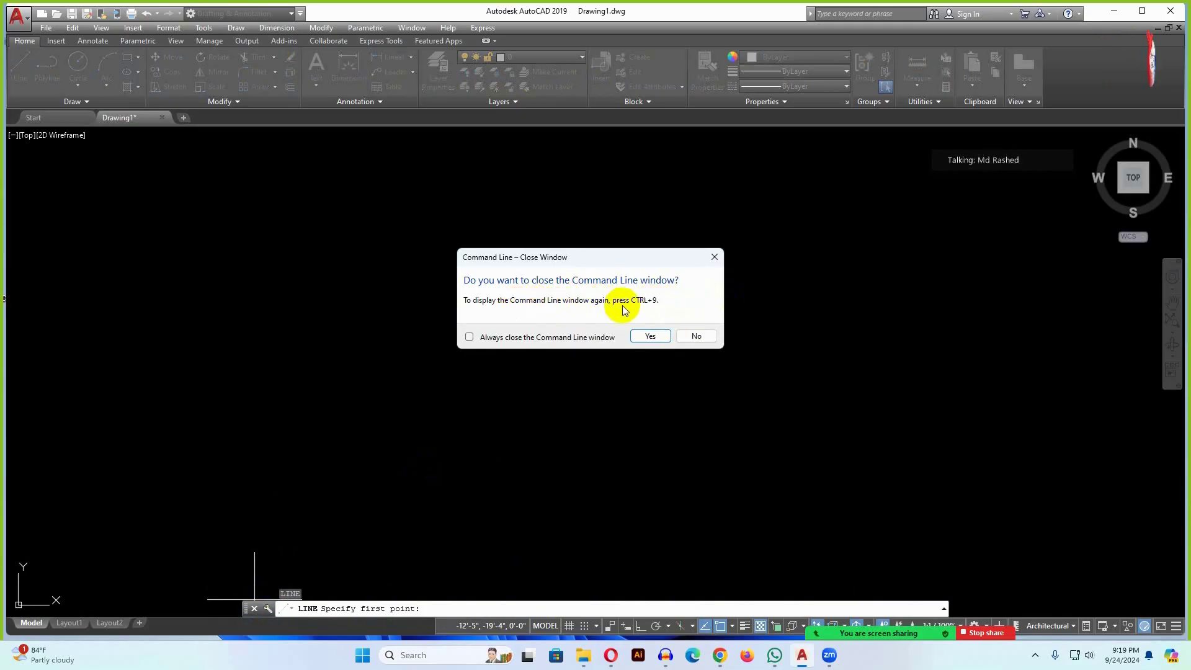
left_click(650, 335)
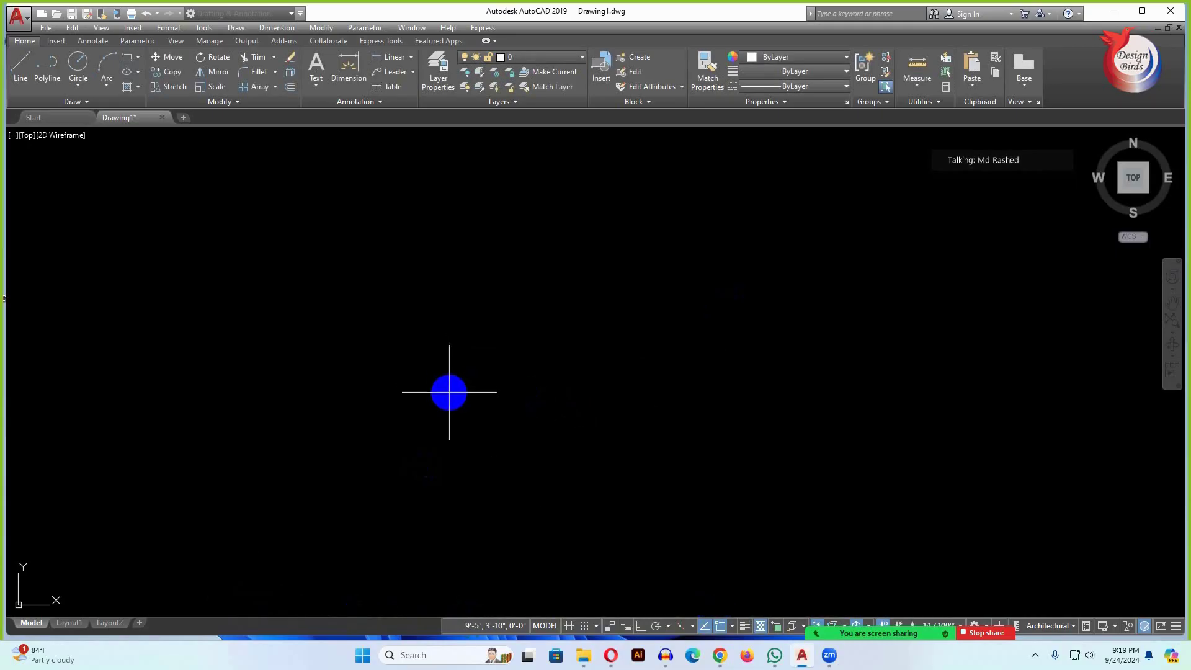
key("ctrl+9")
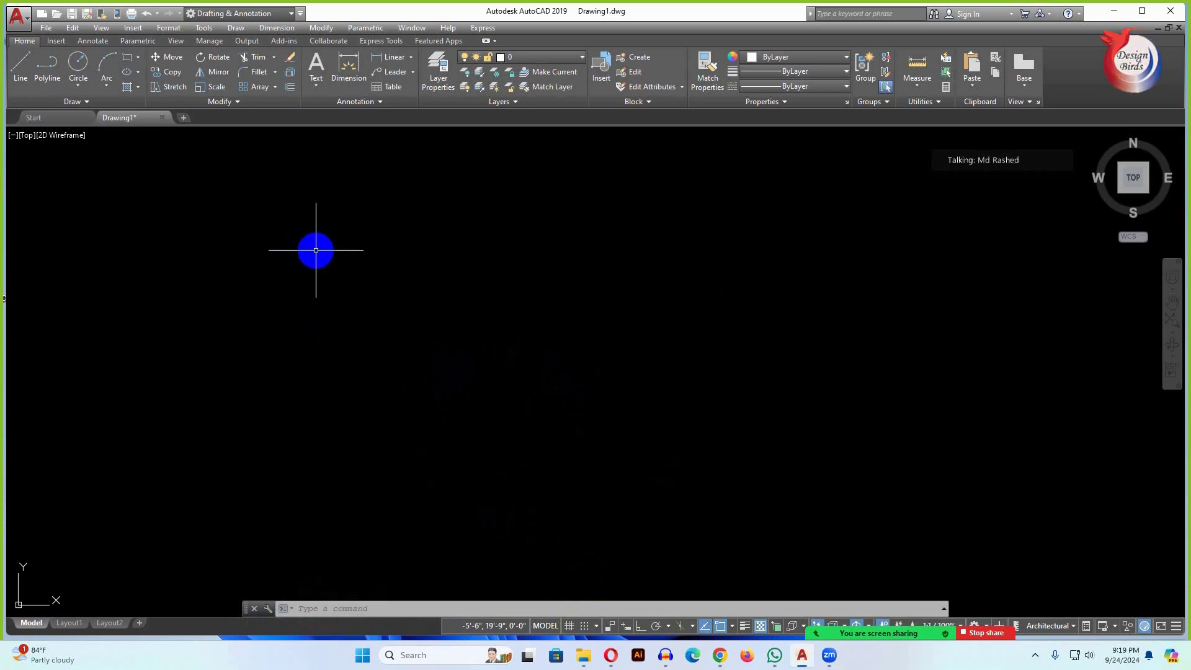
key("Escape")
type("OP")
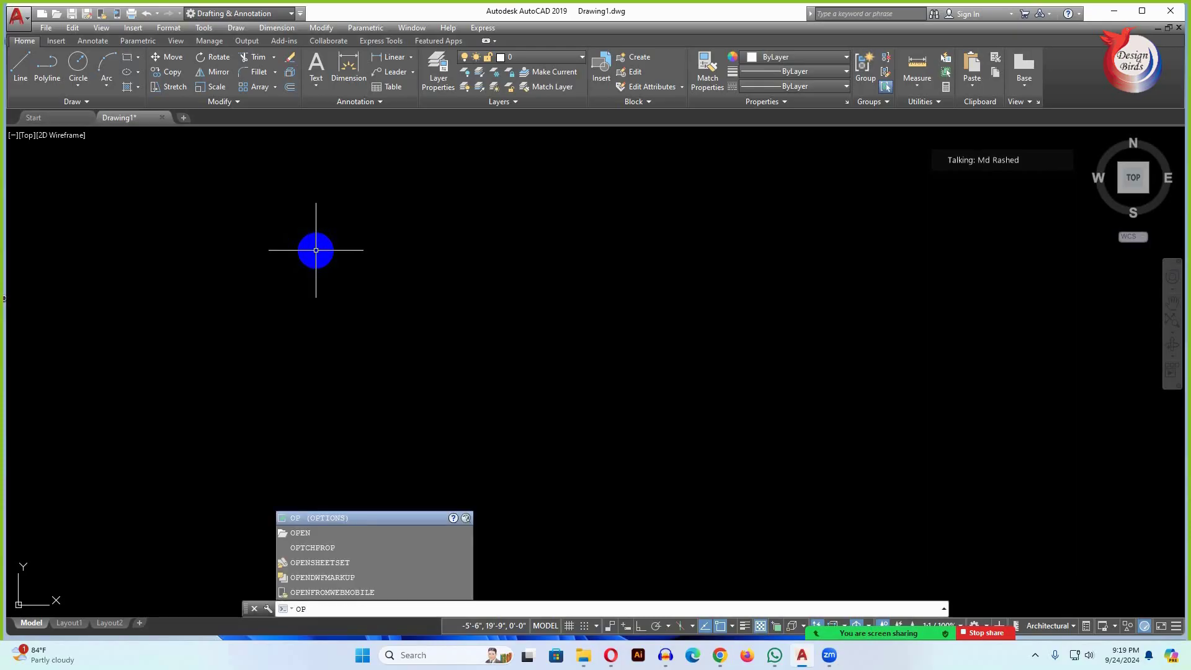
- Re-enable snap, then set the 2D model space uniform background to dark green (49,129,9)
key("Escape")
key("Escape")
key("Escape")
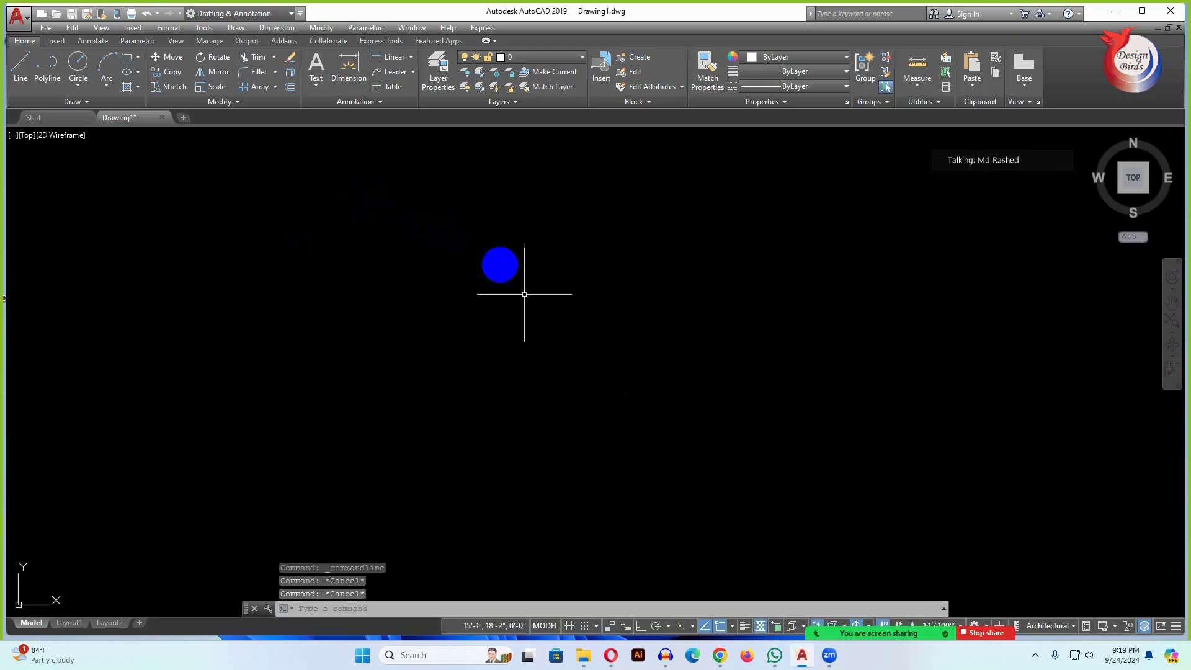
left_click(624, 627)
type("OP")
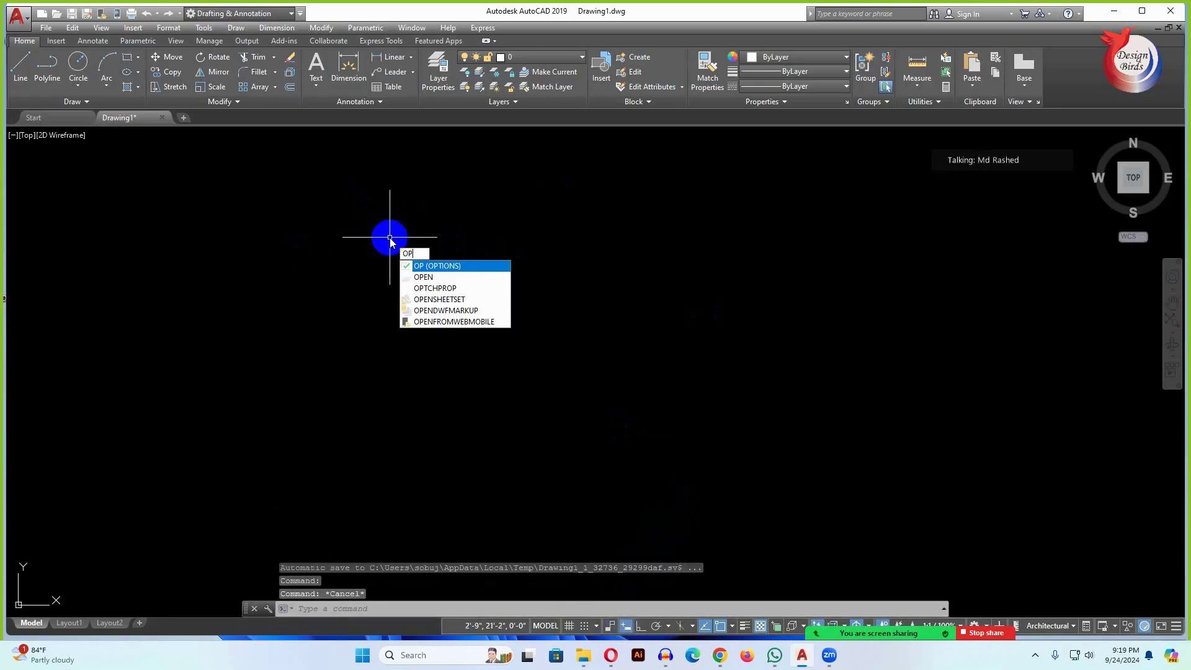
key("Return")
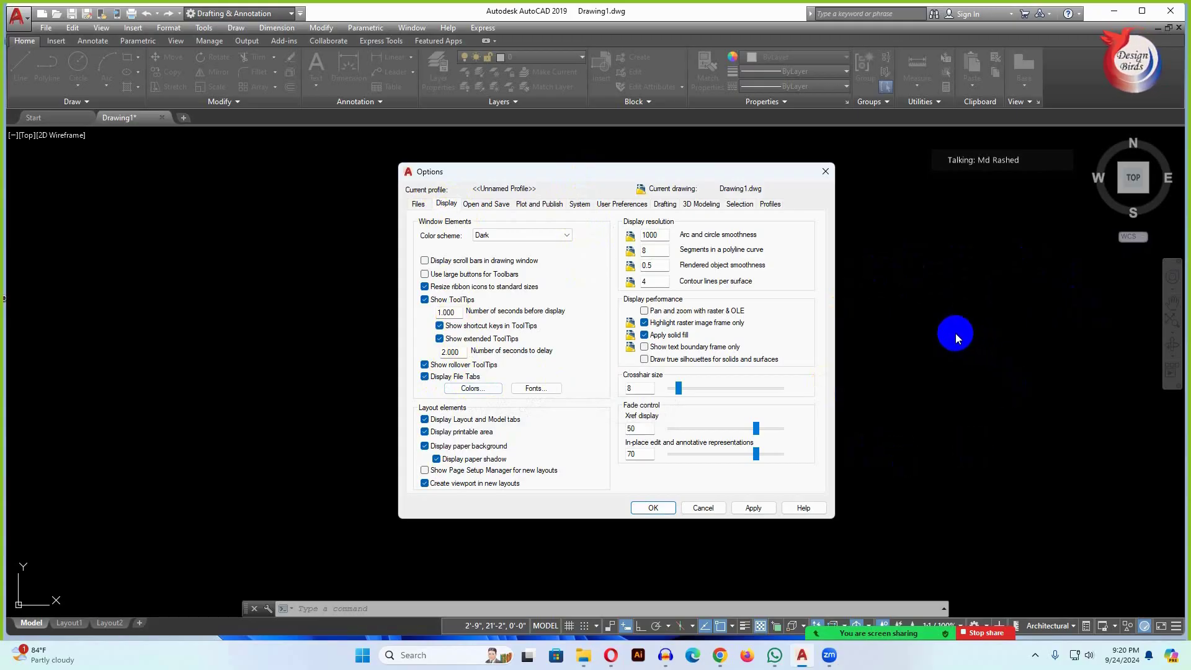
left_click(473, 388)
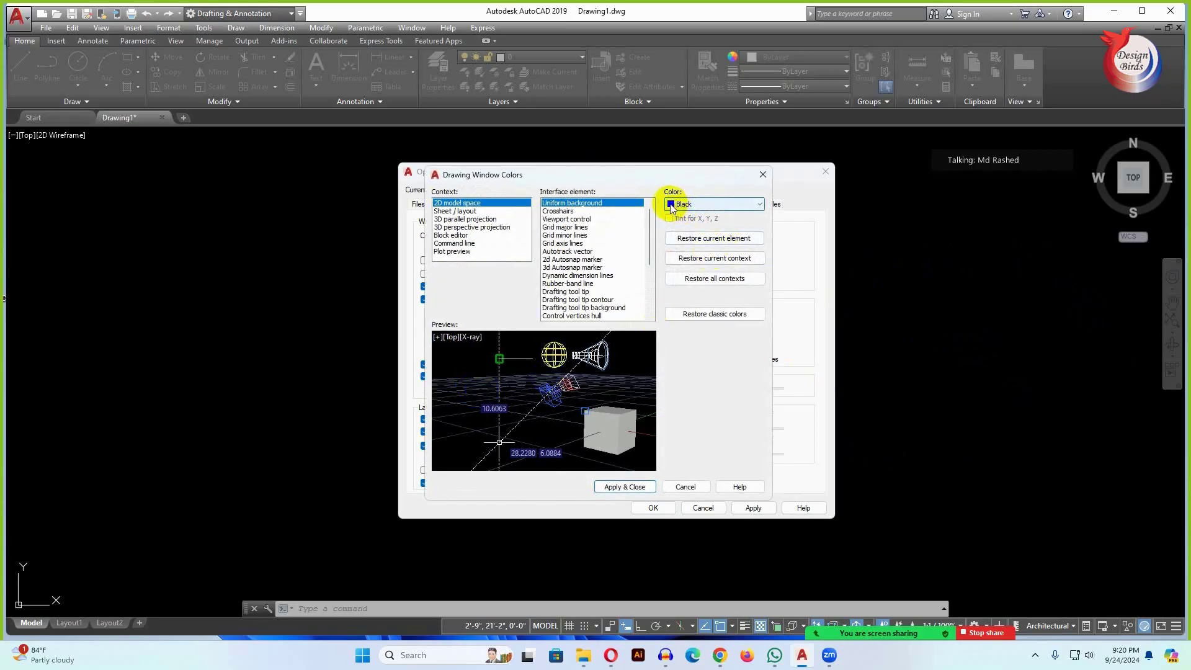
left_click(760, 207)
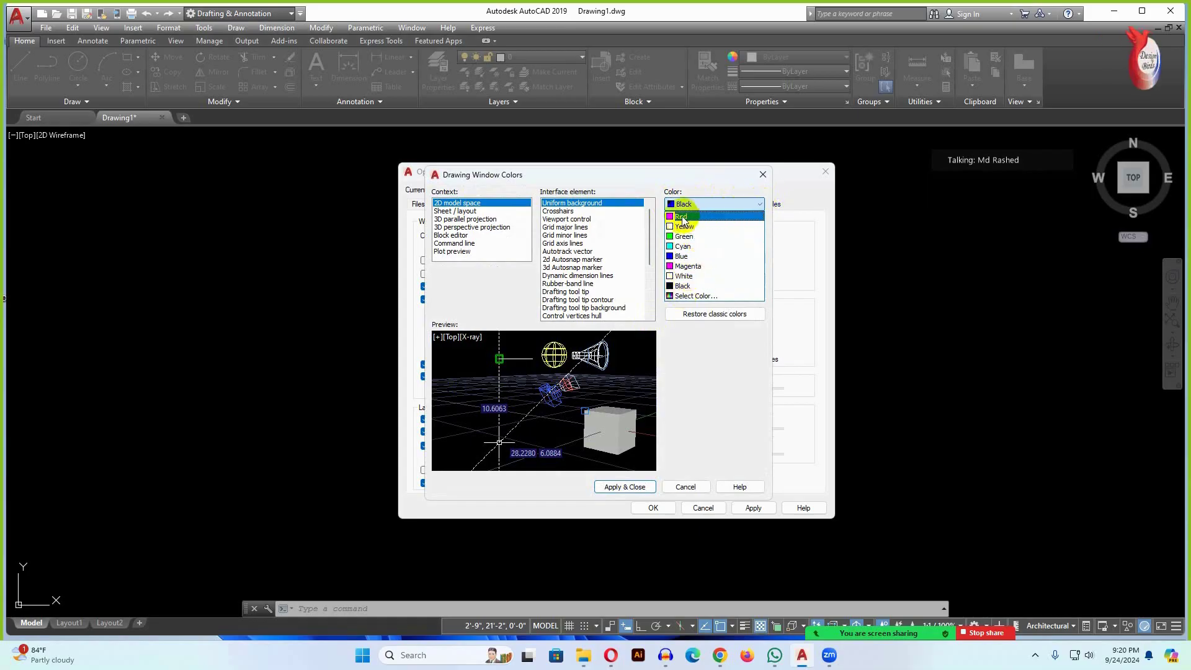
left_click(704, 297)
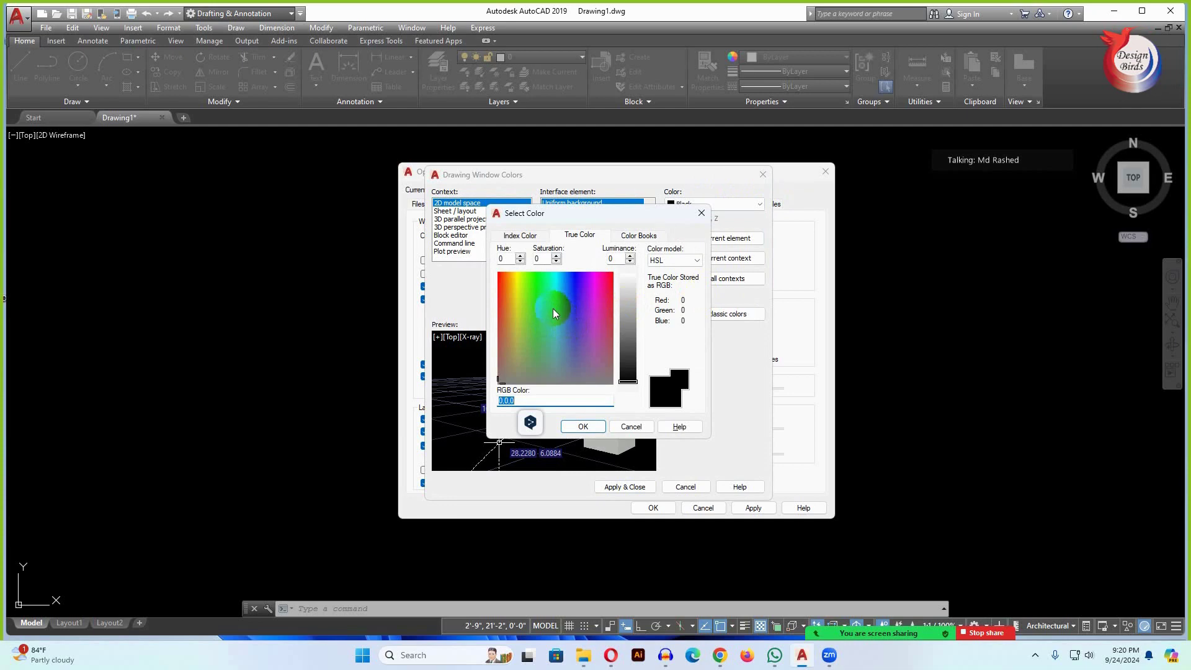
left_click(529, 285)
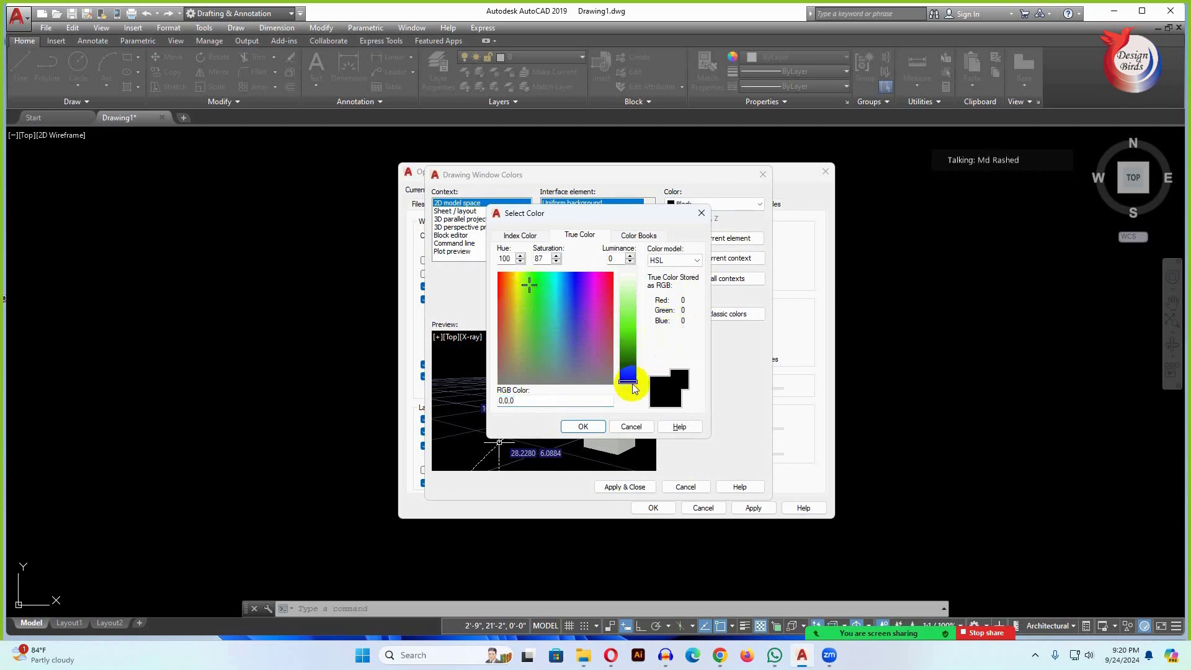
left_click_drag(628, 383, 630, 305)
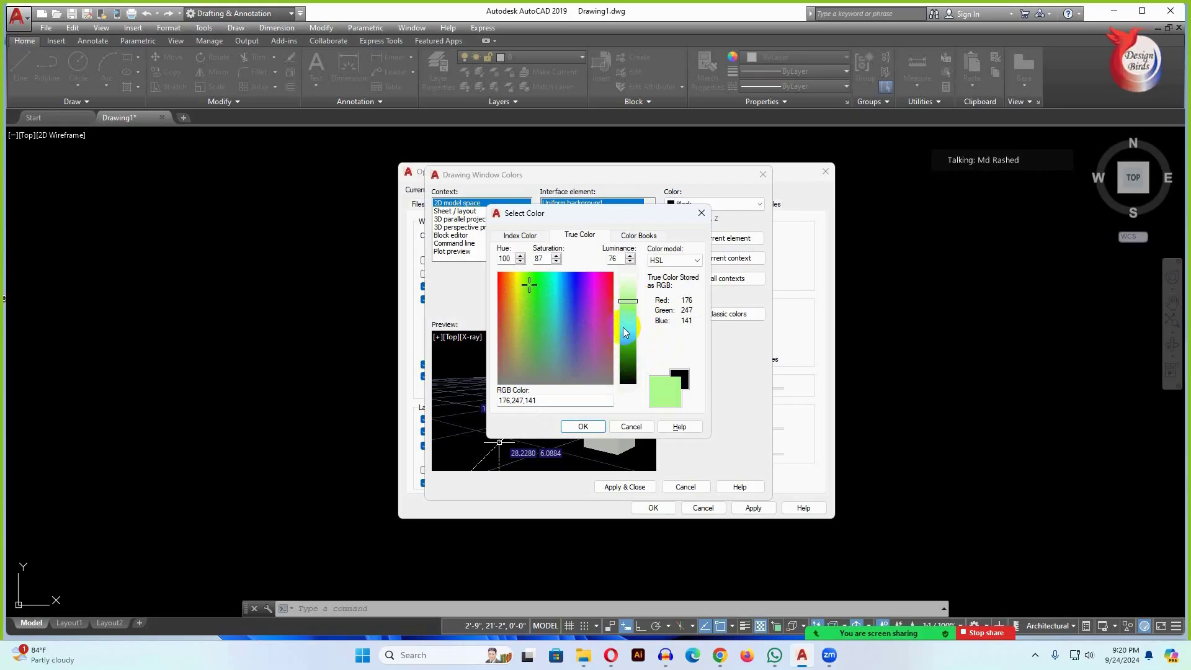
left_click_drag(630, 306, 630, 357)
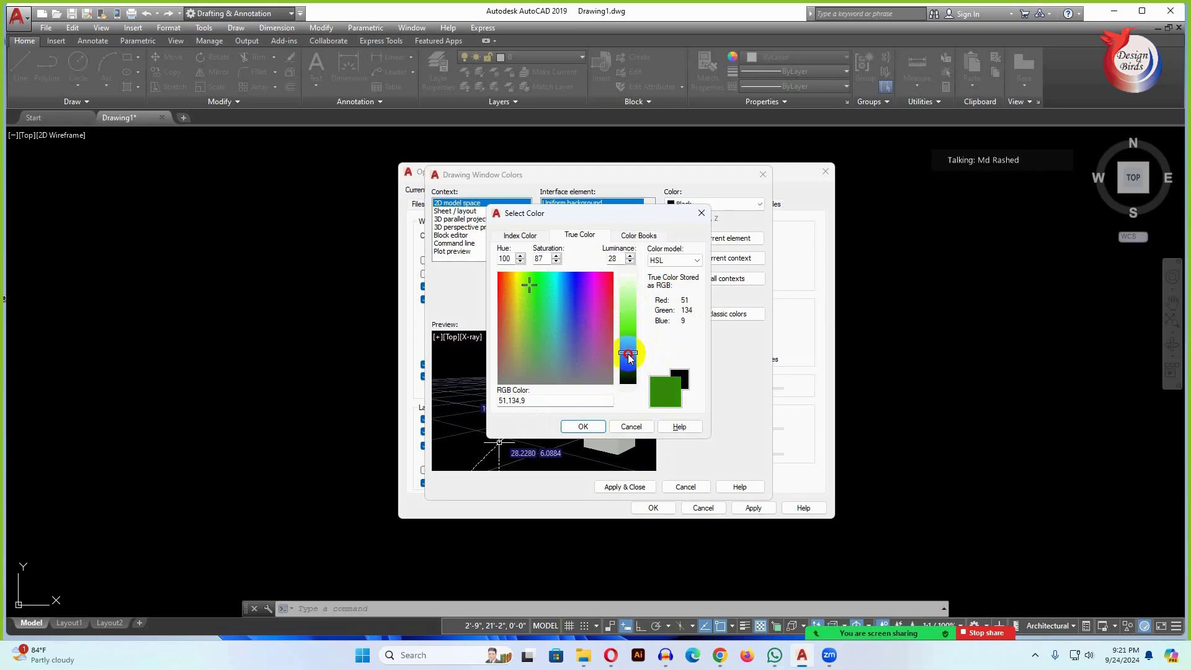
left_click(585, 426)
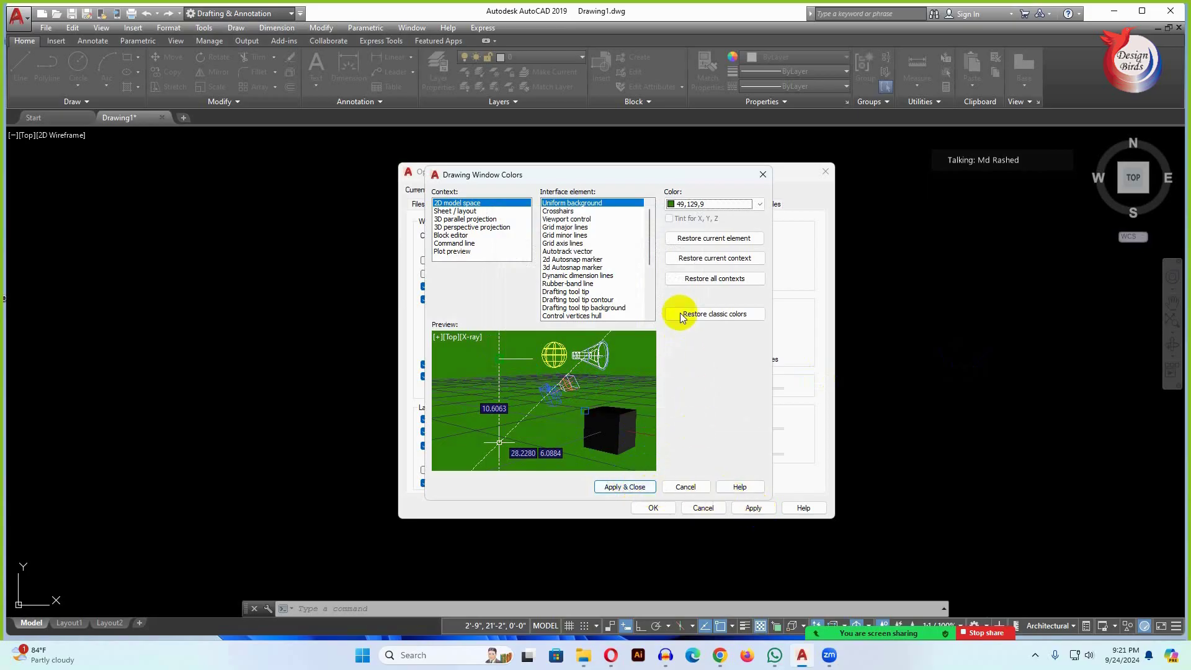
left_click(622, 486)
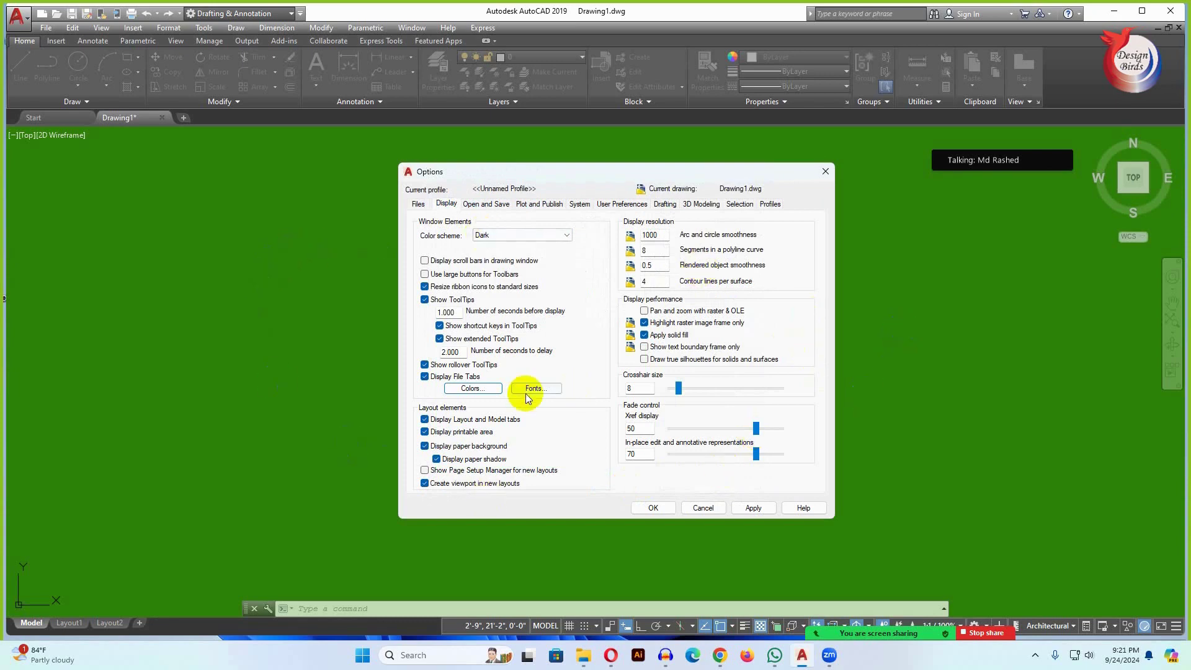
- Switch the 2D model space uniform background colour to Black and apply it
left_click(483, 389)
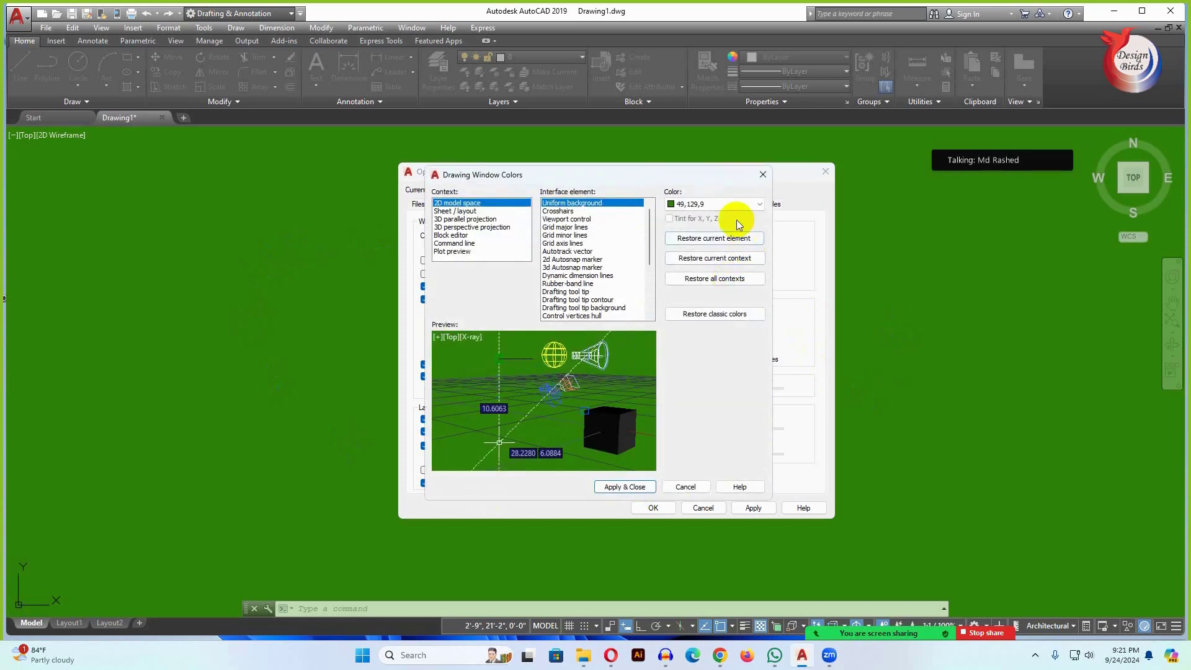
left_click(762, 207)
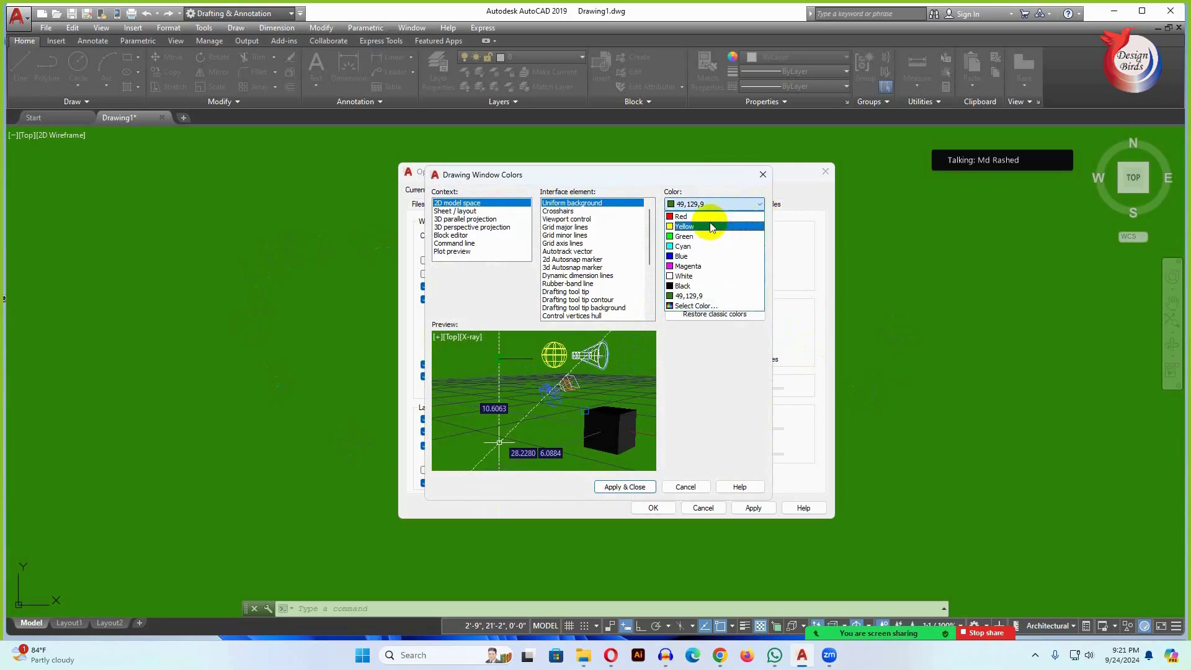
left_click(694, 287)
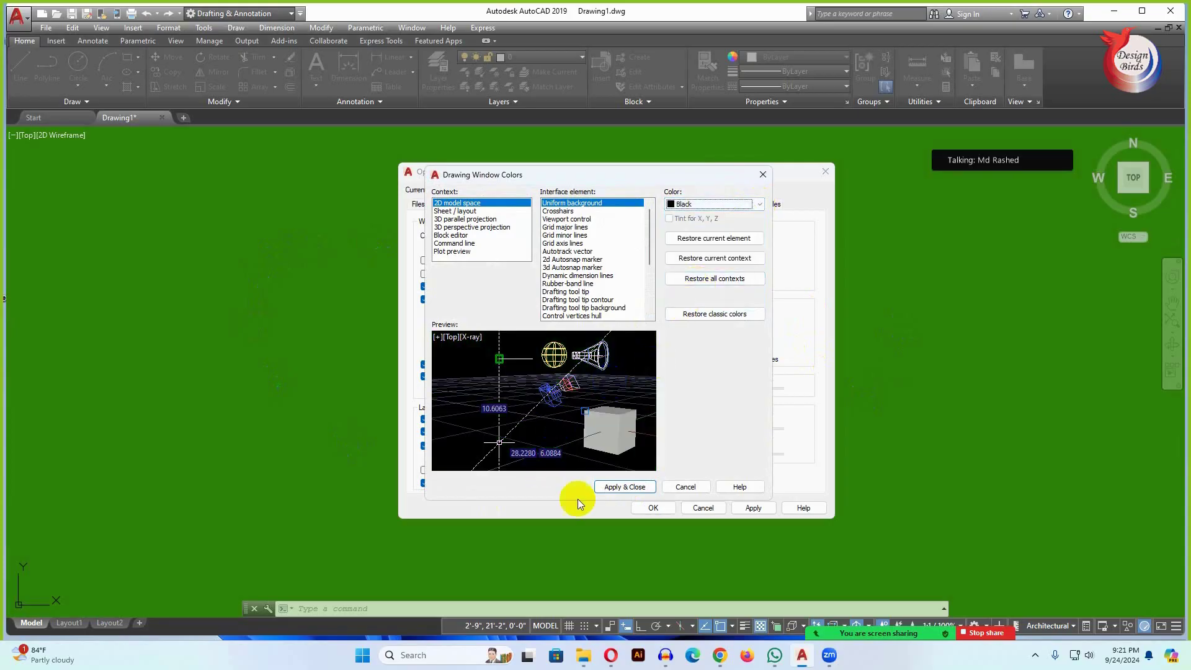
left_click(614, 486)
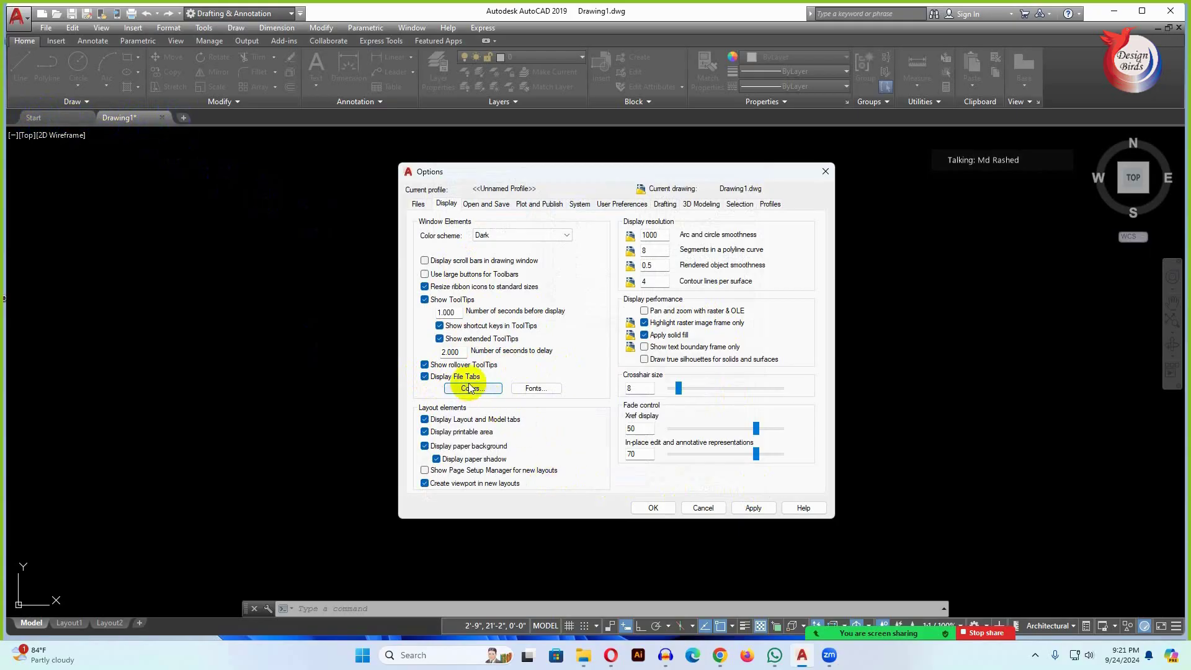
- Turn off Display File Tabs, confirm Options, then reopen Options with OP
left_click(425, 377)
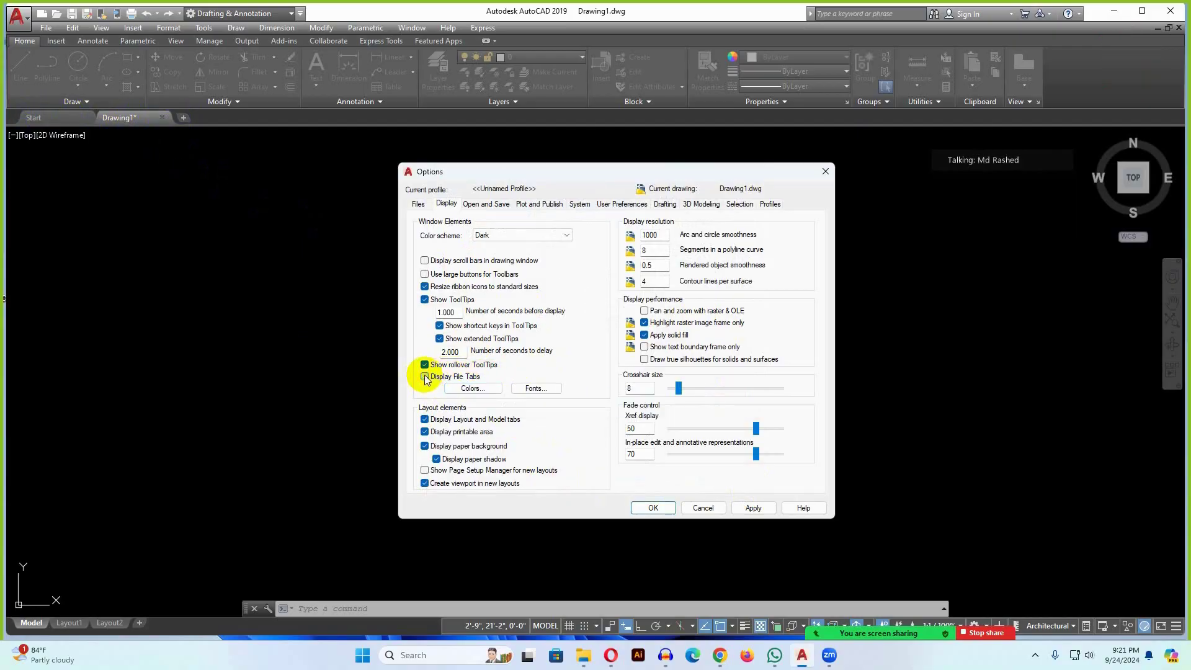
left_click(664, 512)
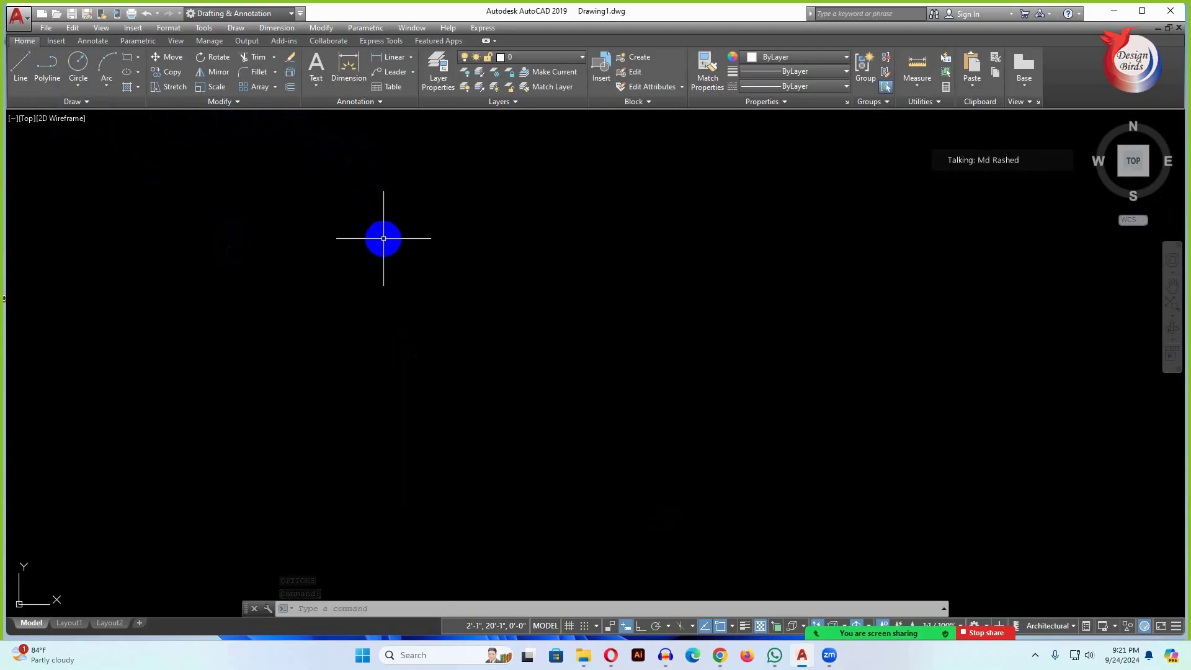
type("op")
key("Return")
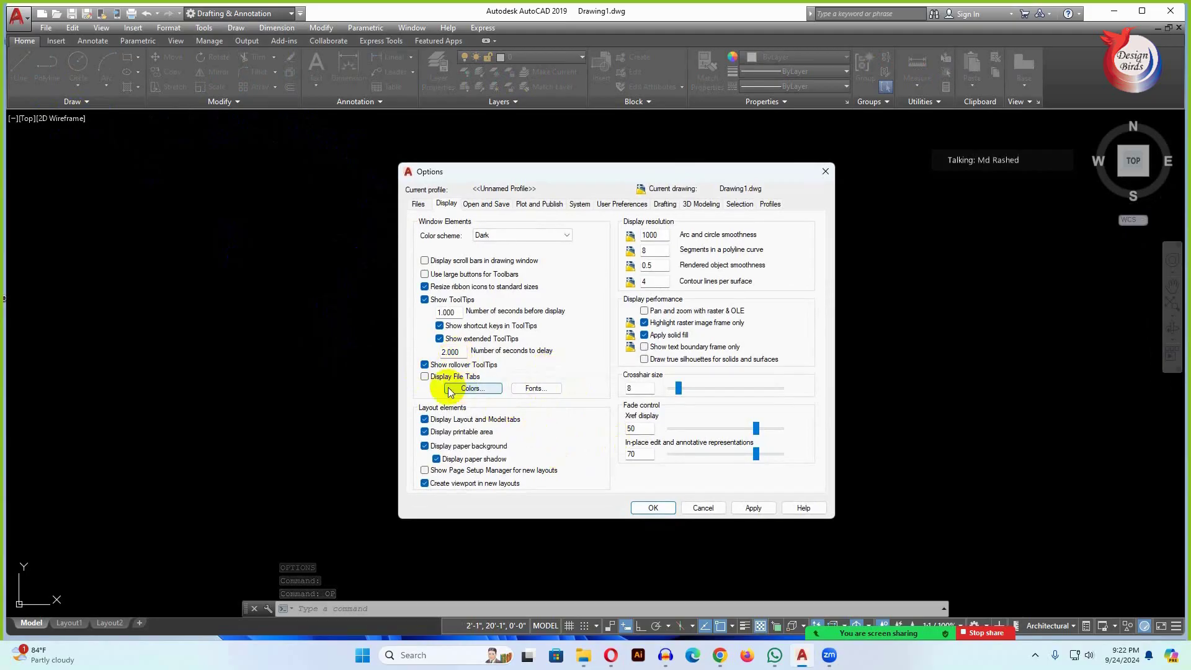
- Turn Display File Tabs back on and try a crosshair size around 50
left_click(424, 376)
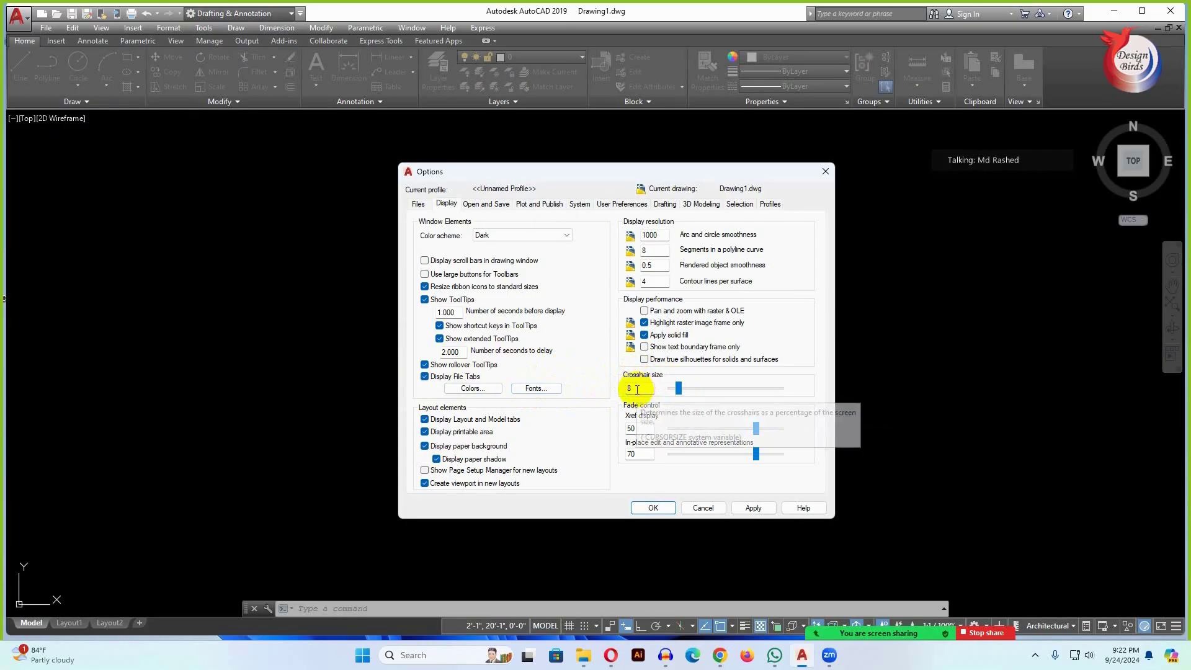
left_click_drag(681, 389, 719, 392)
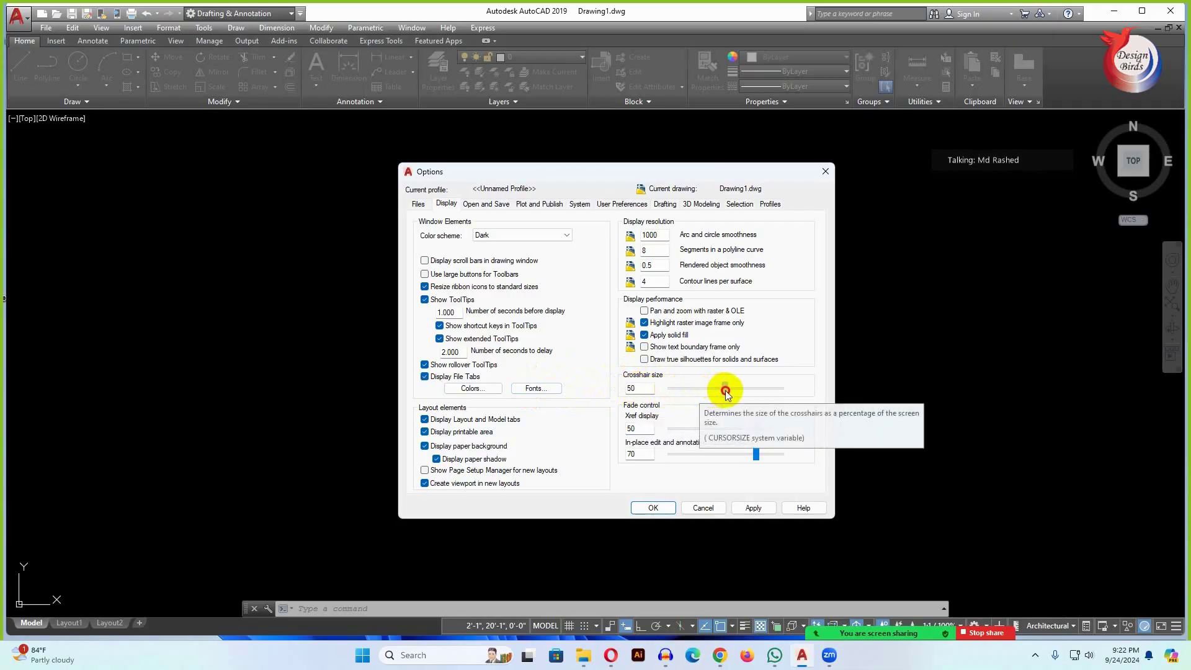
left_click(651, 507)
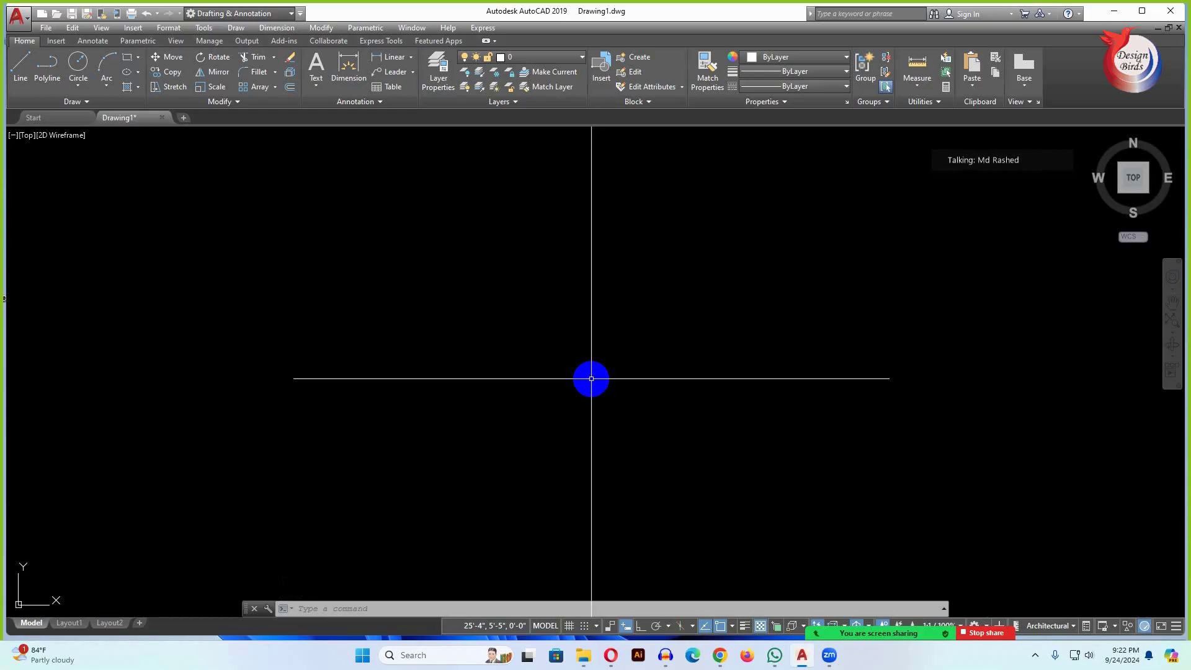
- Reopen Options with OP and change the crosshair size to 10
key("Escape")
key("Escape")
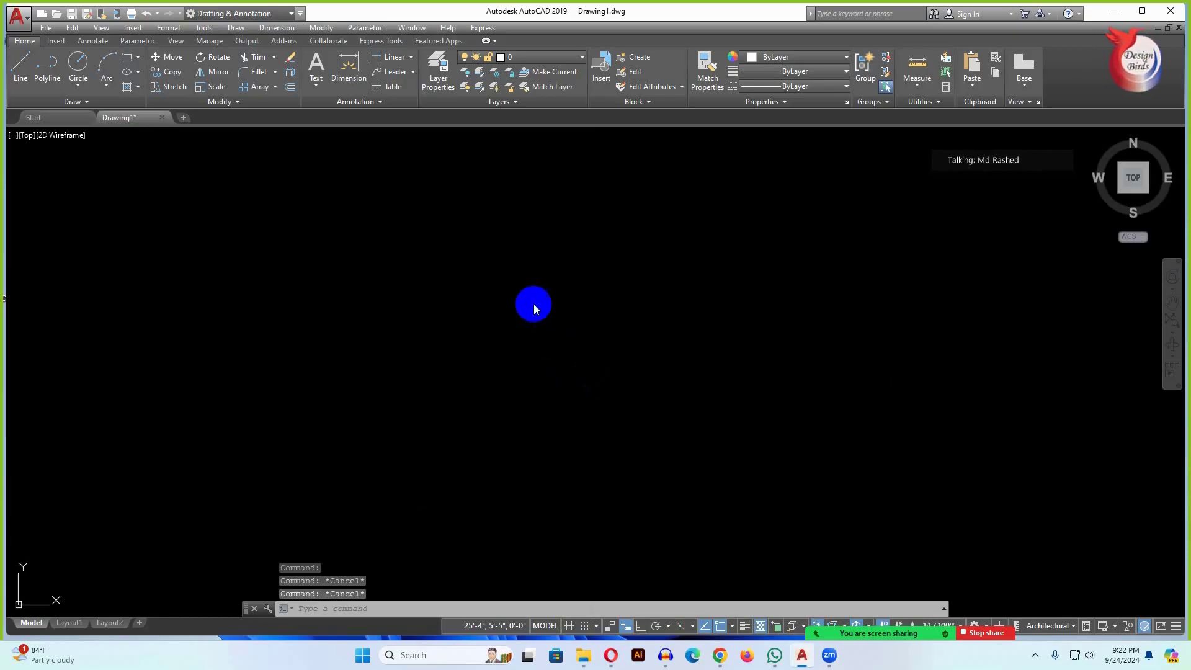
type("op")
key("Return")
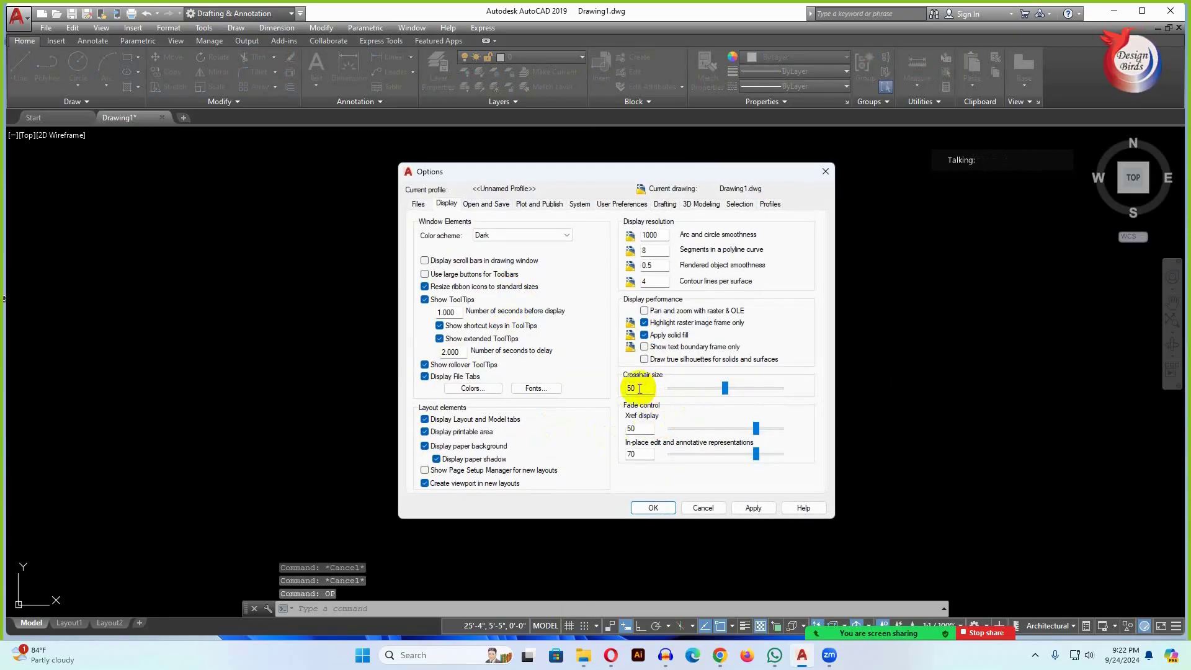
double_click(631, 388)
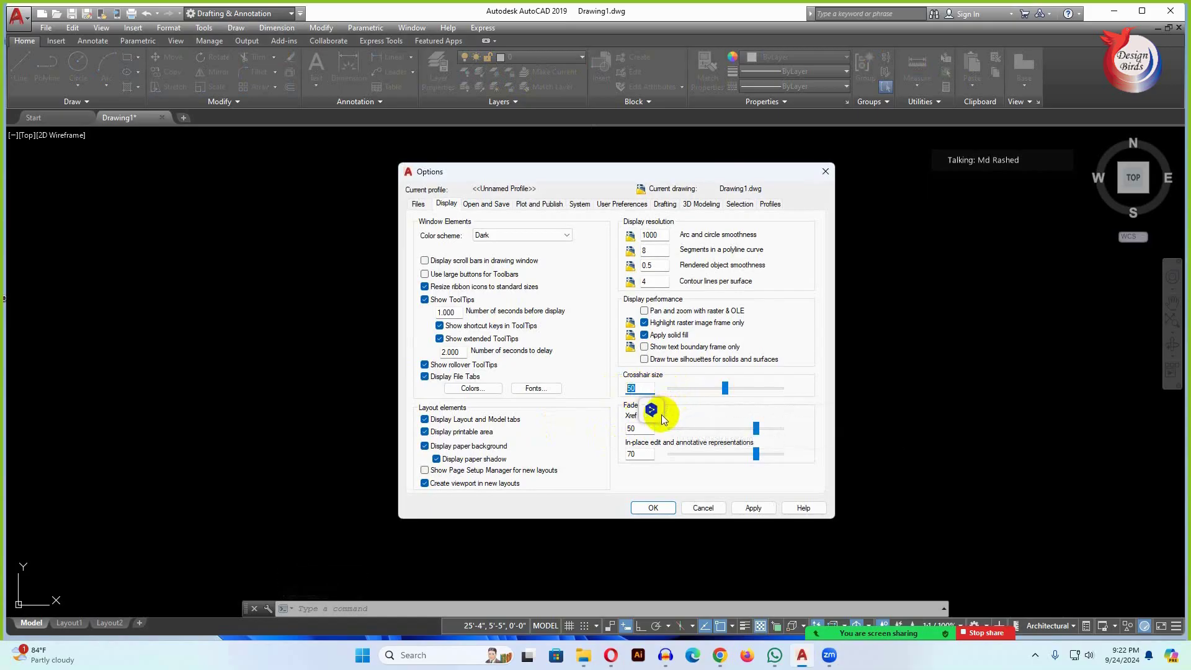
mouse_move(650, 410)
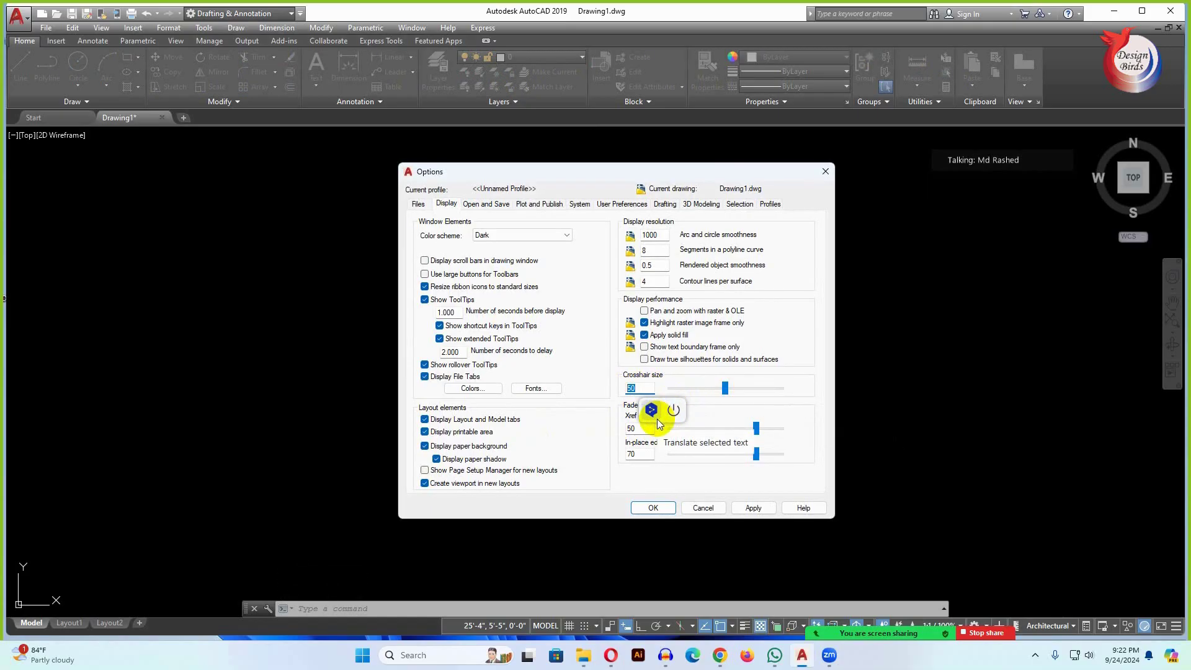
type("1")
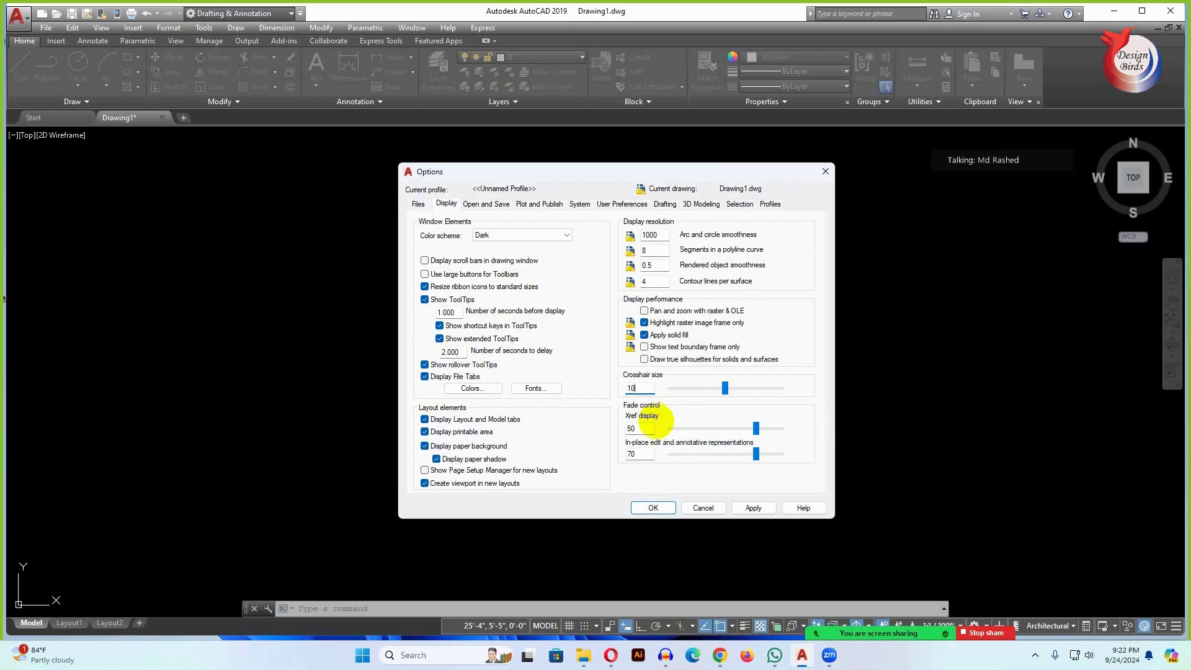
left_click(656, 509)
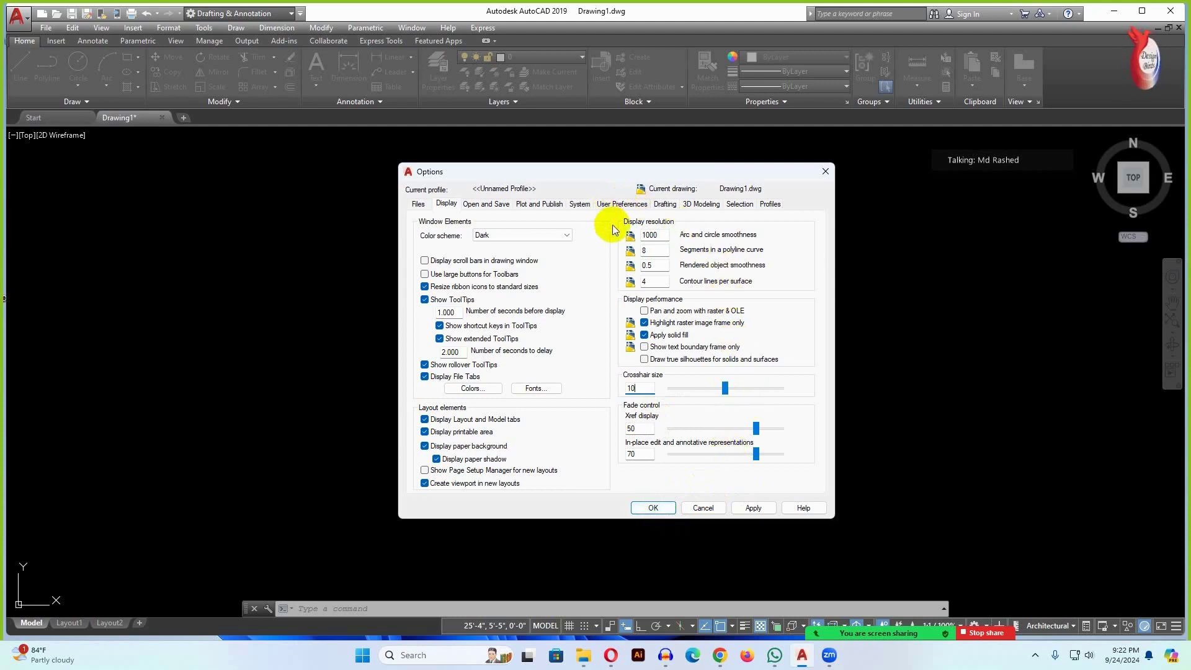
- On the Selection tab, enlarge the pickbox, then reopen Options and shrink it back small
left_click(740, 204)
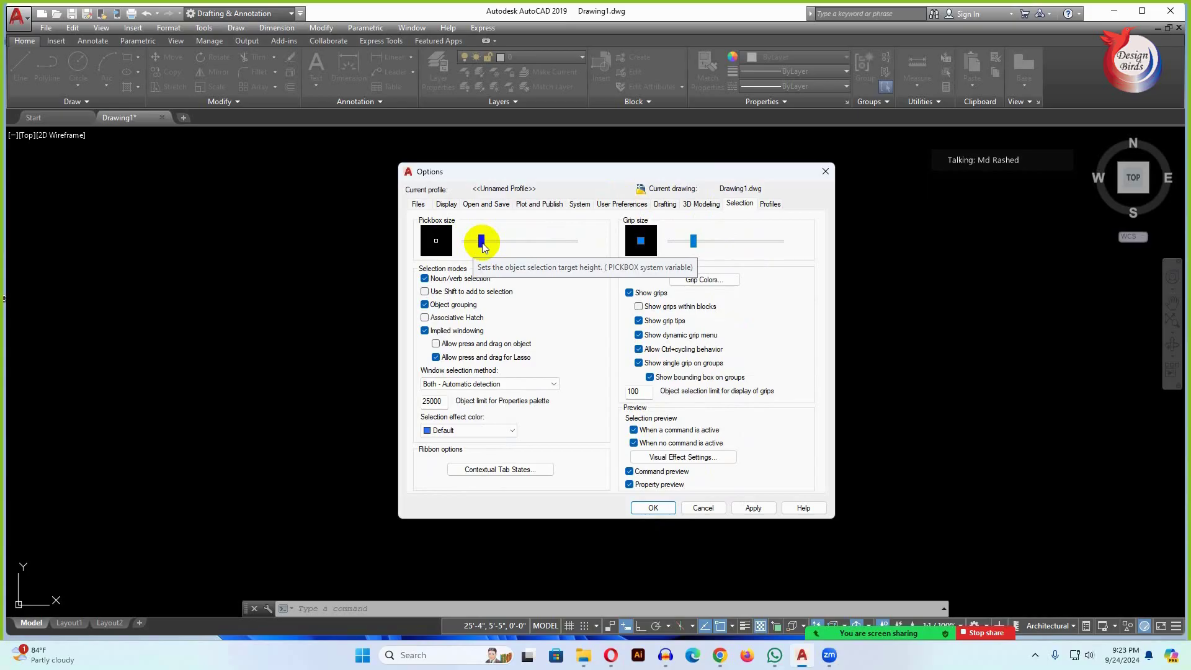
left_click_drag(481, 241, 554, 244)
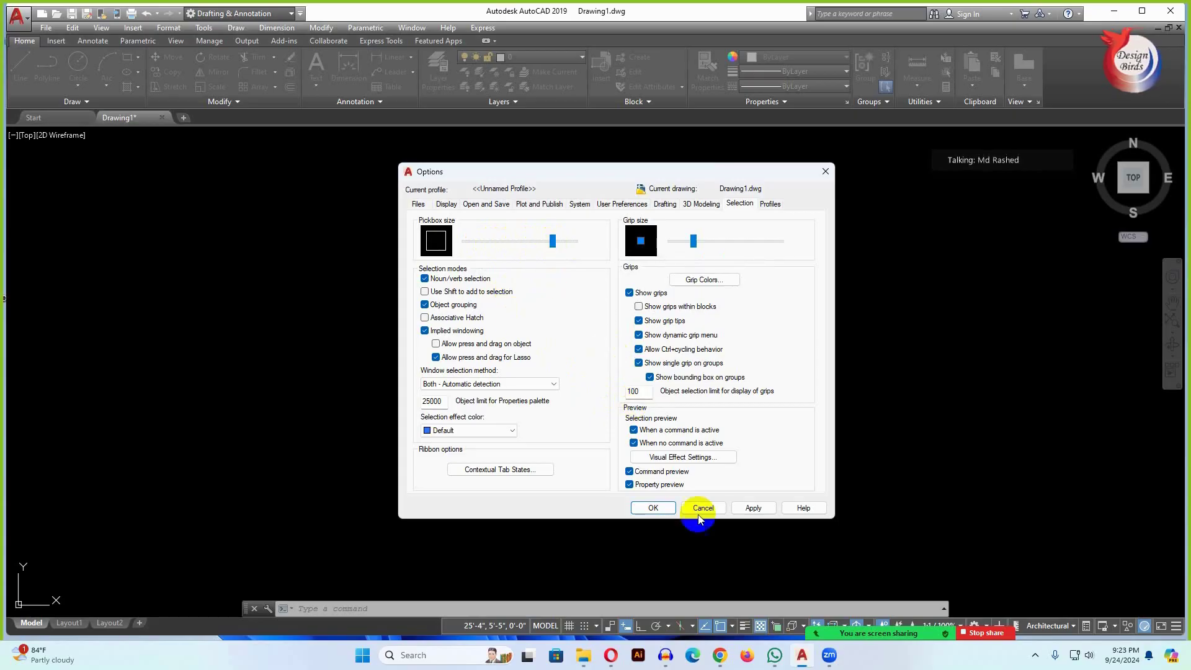
left_click(652, 509)
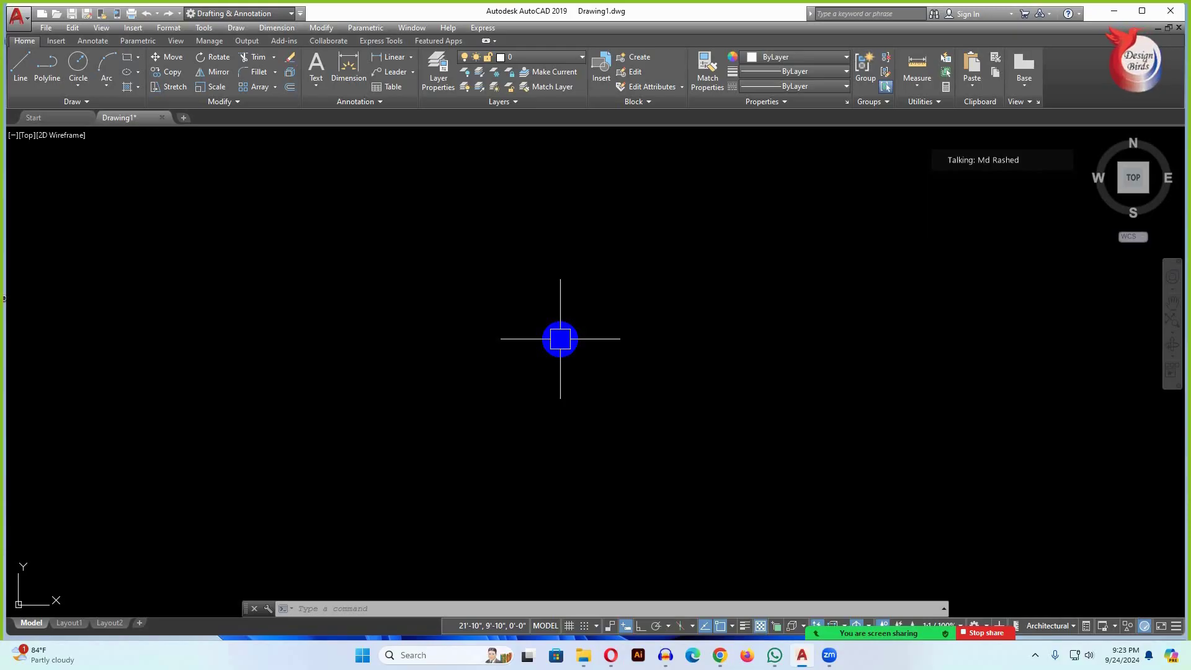
type("op")
key("Return")
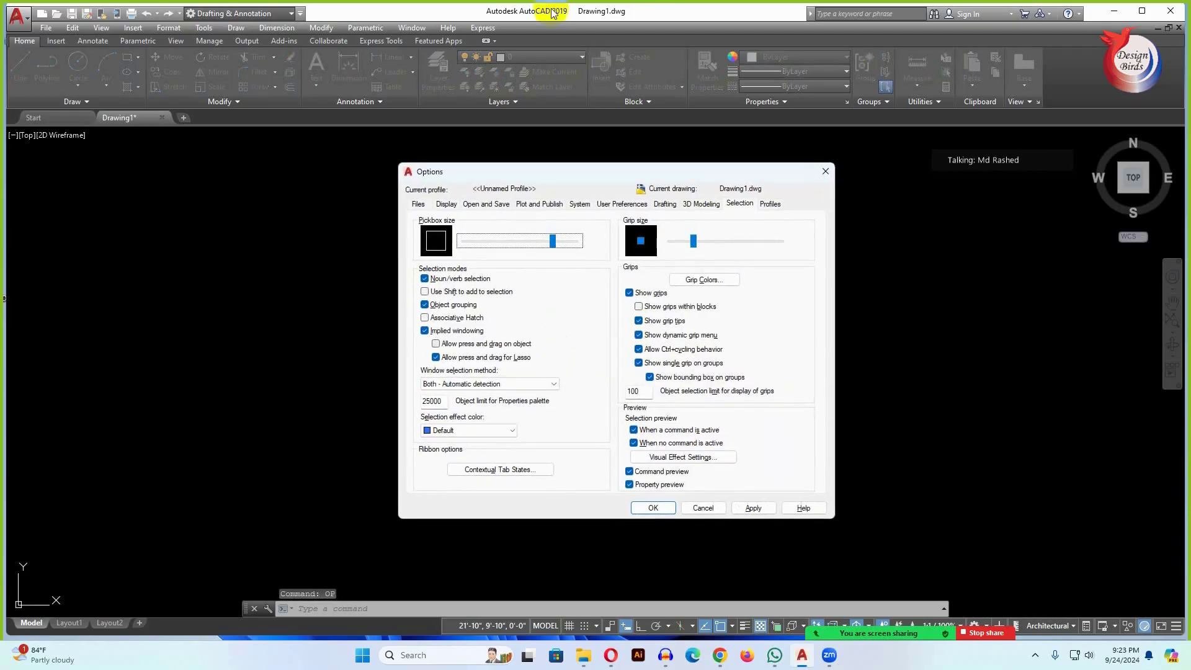
left_click_drag(500, 242, 486, 242)
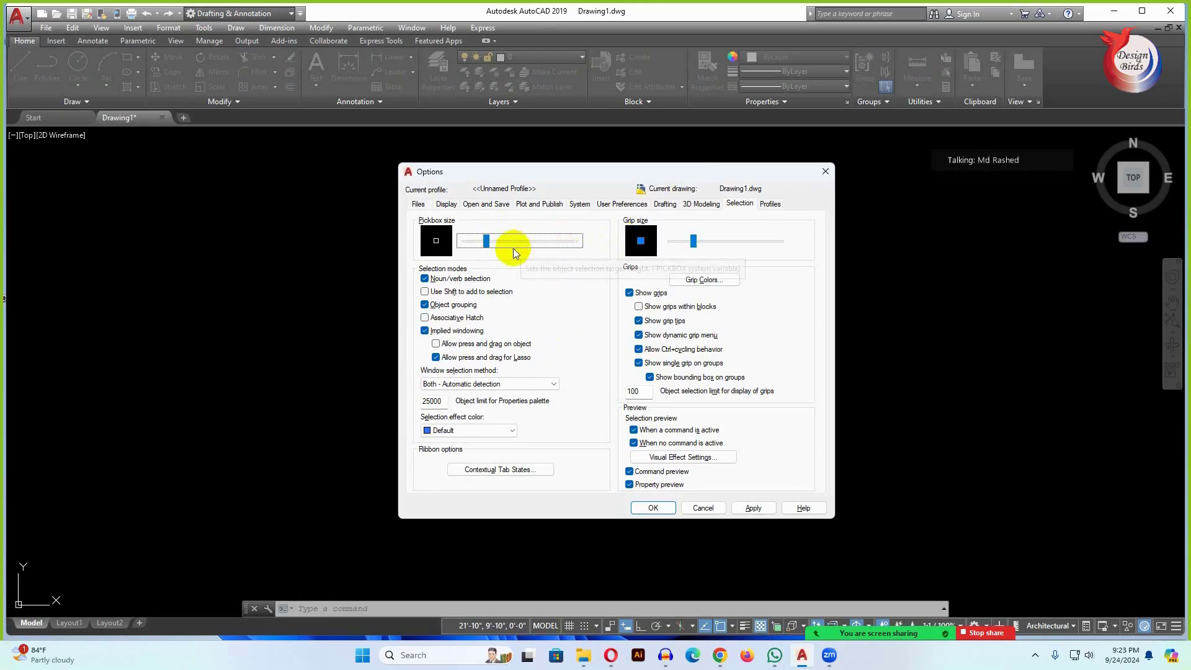
left_click(655, 508)
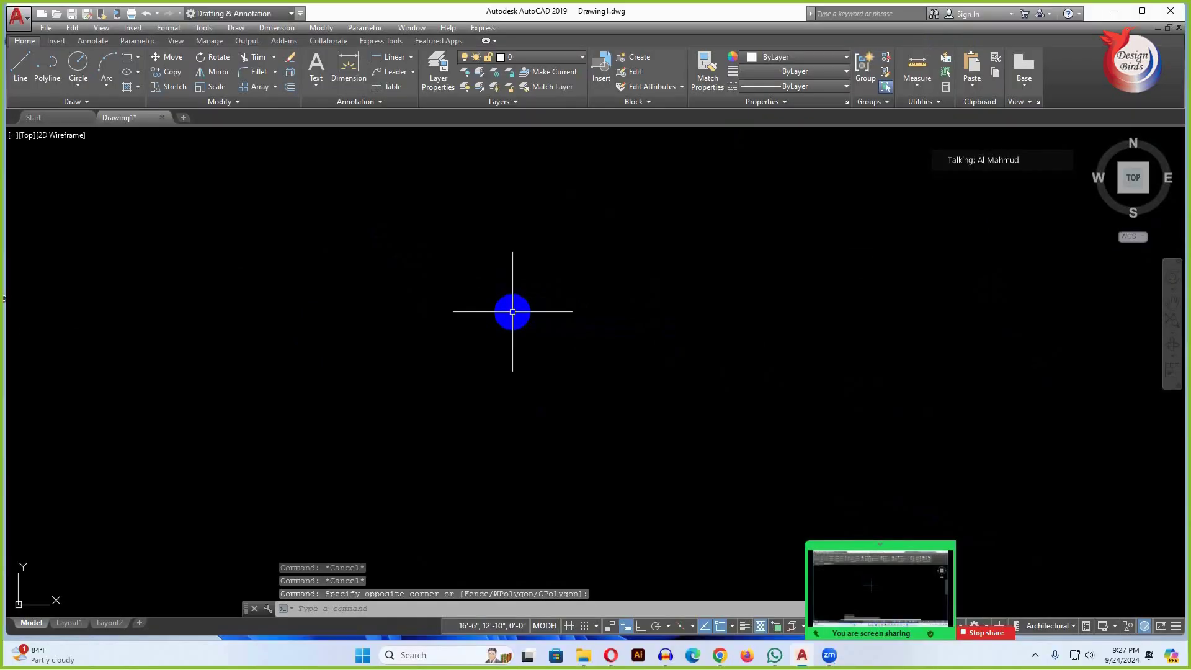
left_click(405, 305)
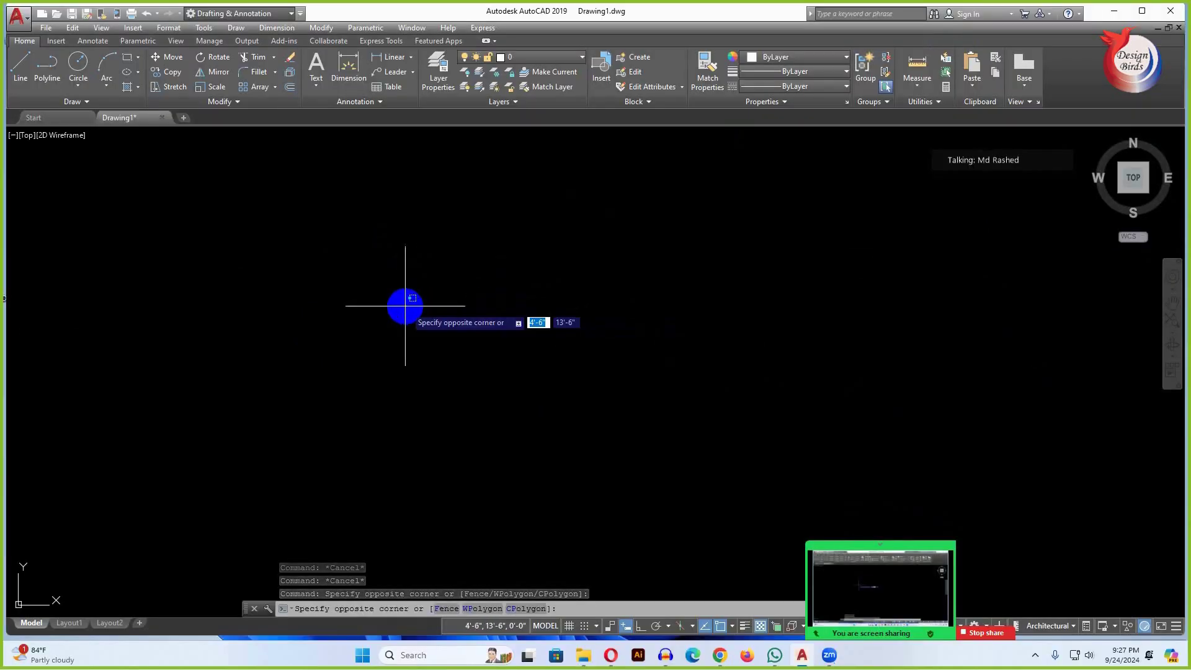
key("Escape")
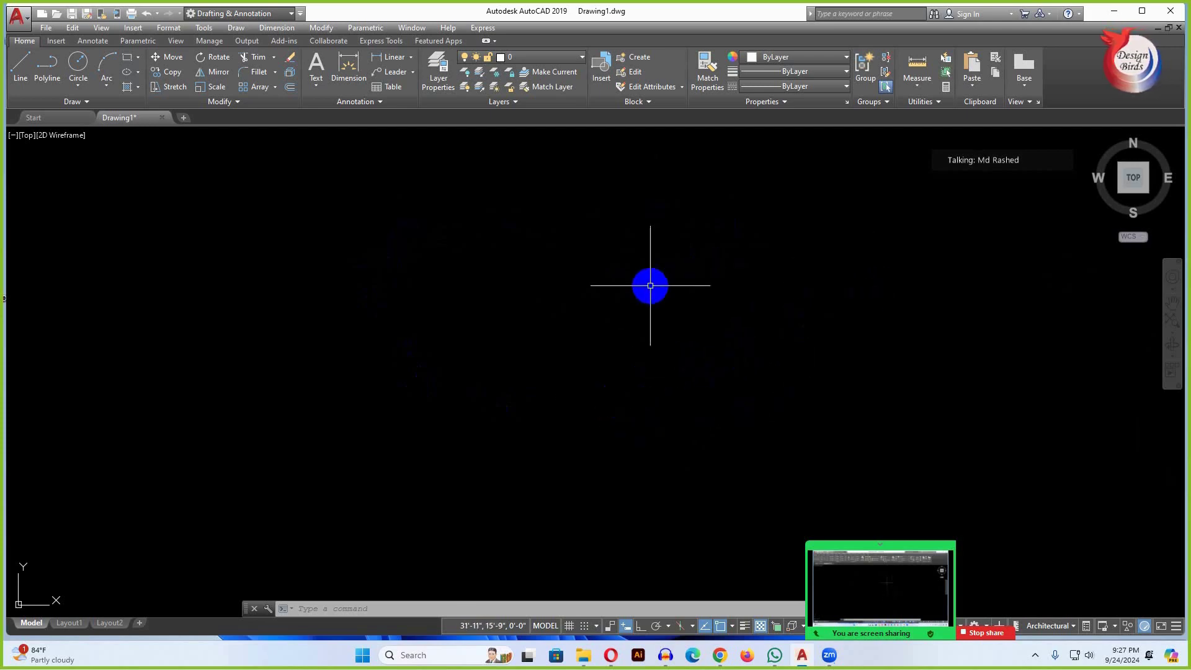
key("Escape")
key("Escape")
key("Escape")
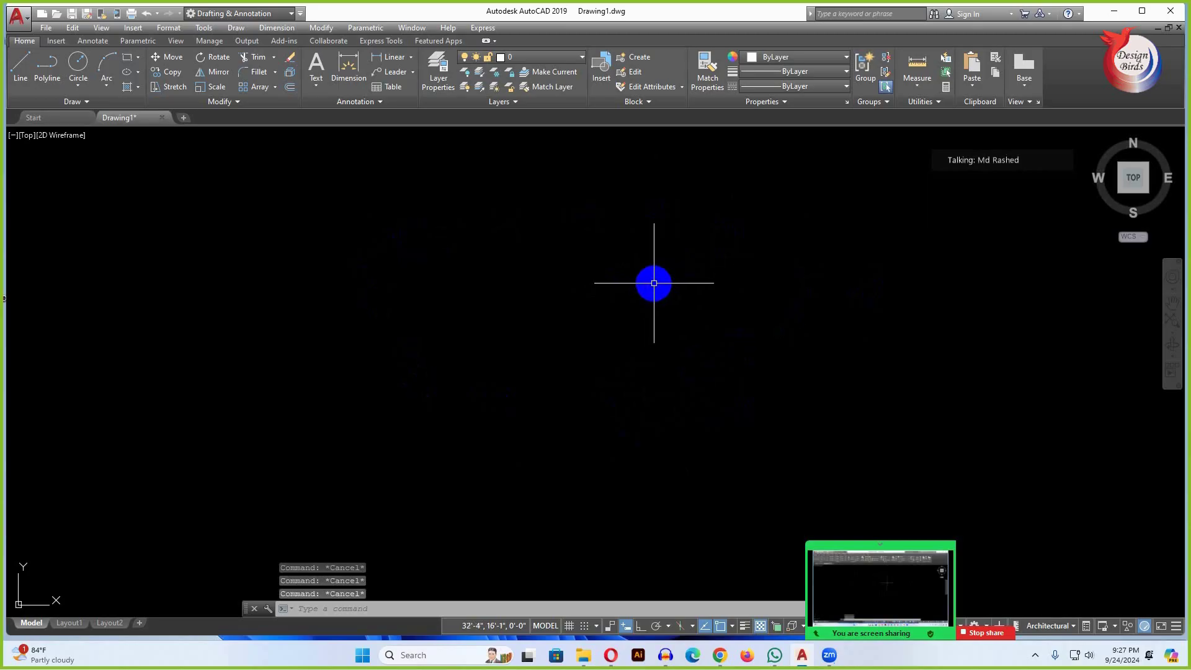
- Draw a horizontal line with Ortho (F8) turned on
key("Return")
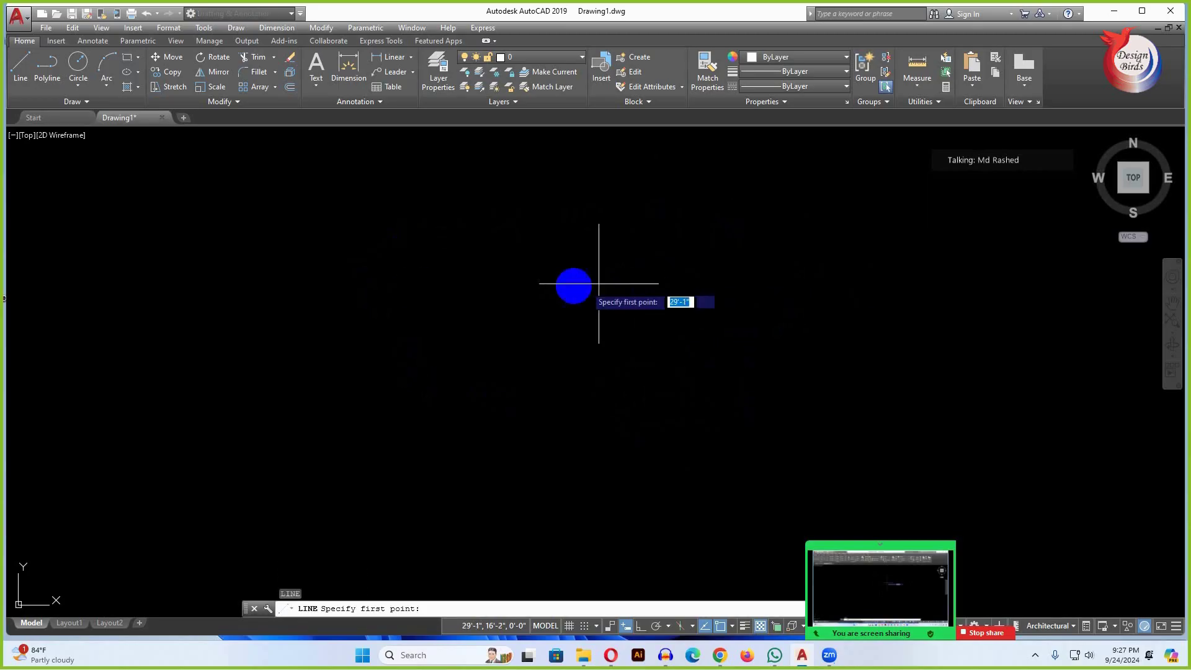
left_click(304, 286)
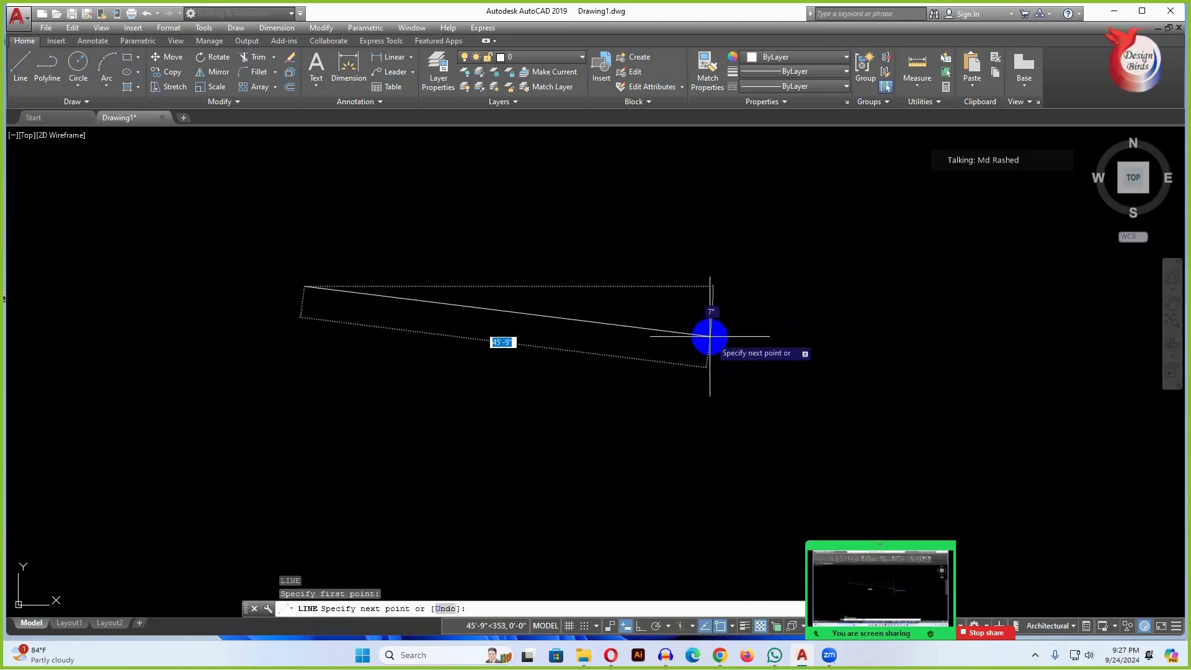
key("F8")
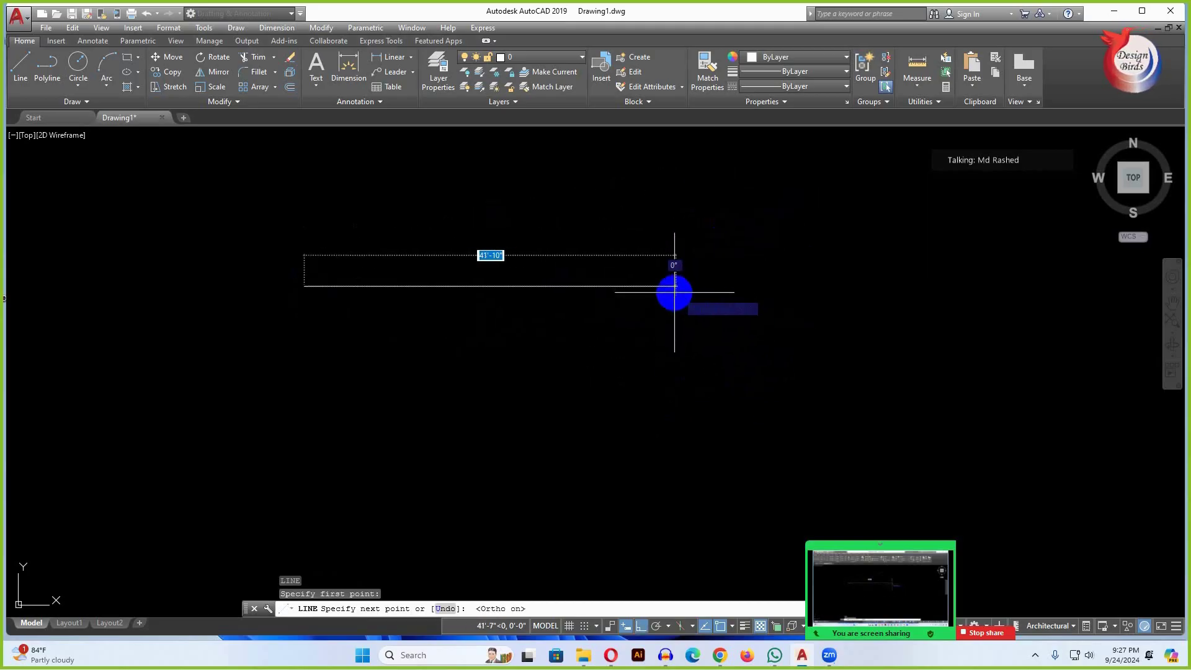
left_click(576, 286)
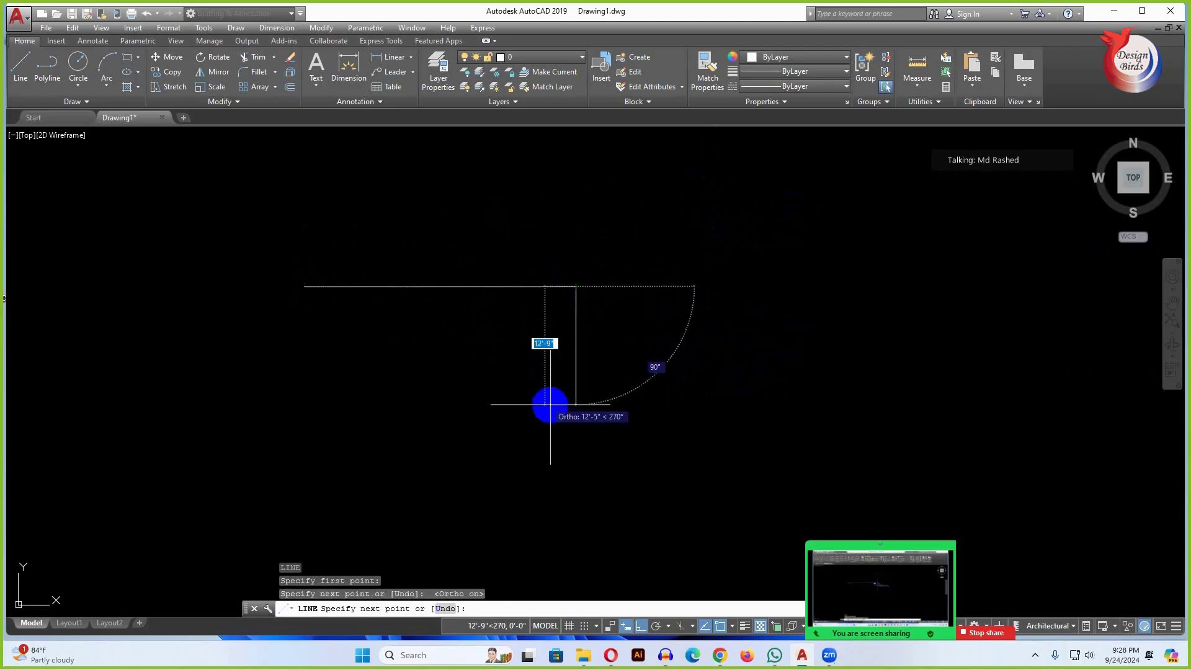
key("Return")
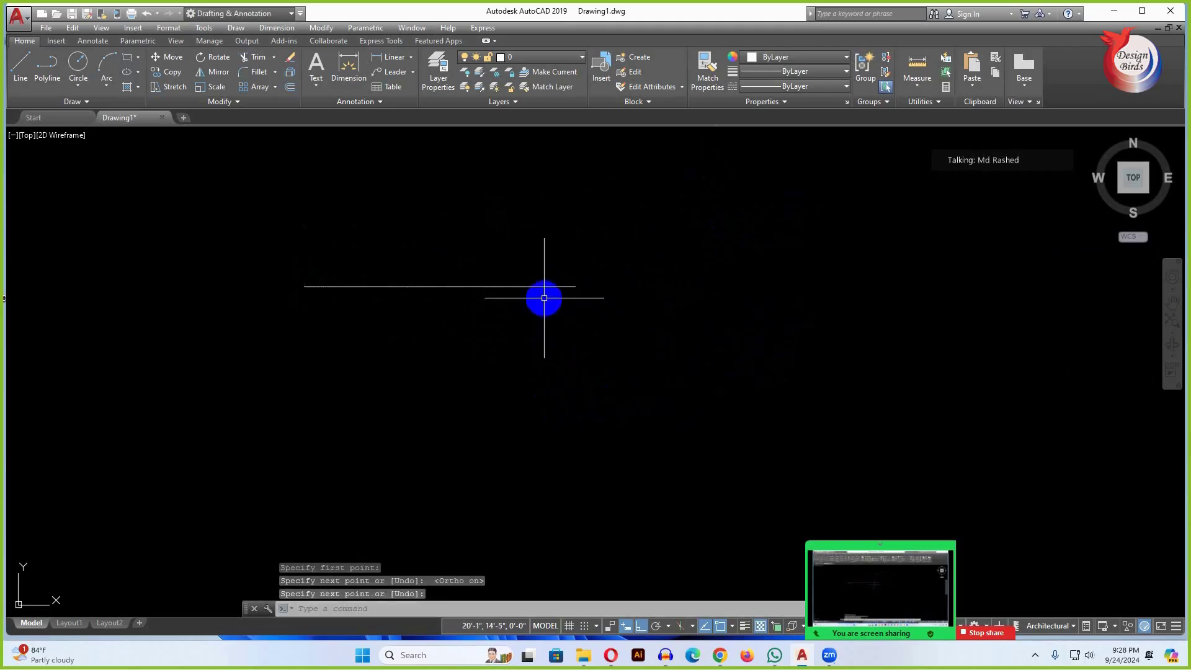
- Start a dimension on the line, cancel it, and zoom far out
left_click(605, 263)
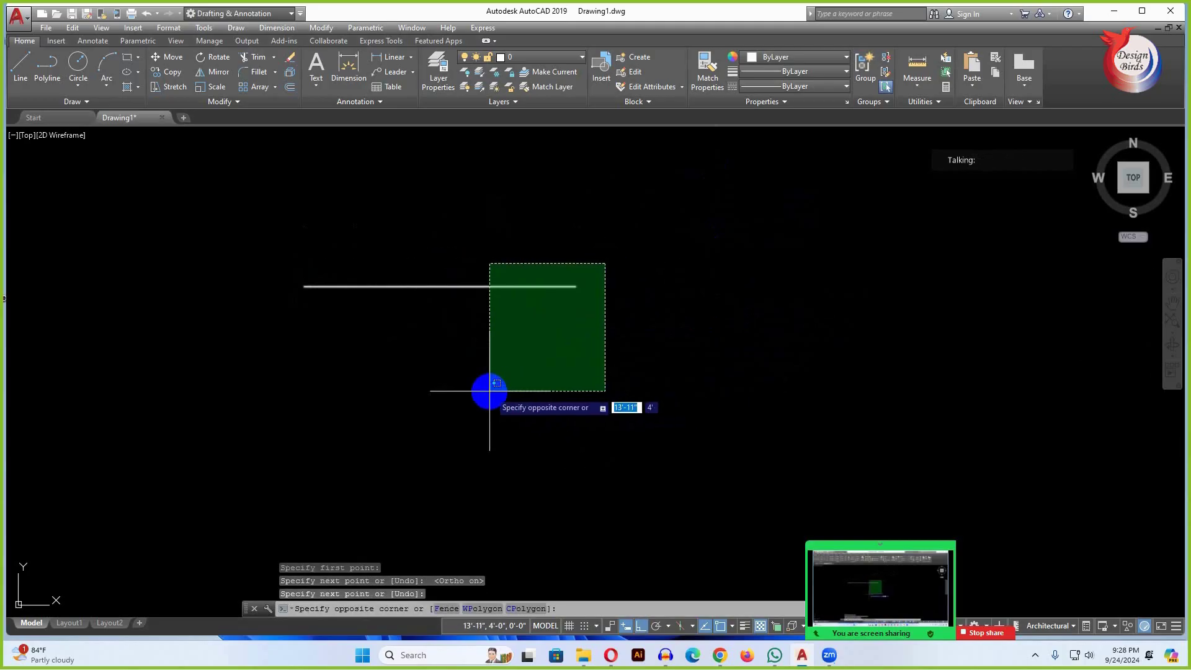
left_click(632, 352)
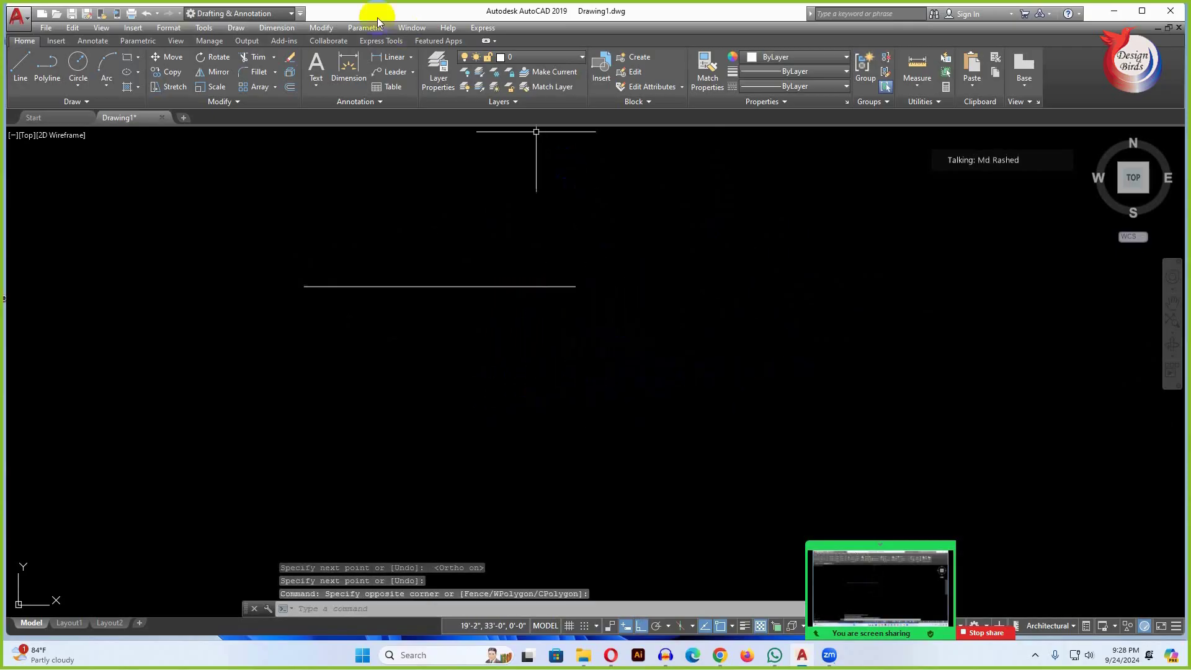
left_click(345, 60)
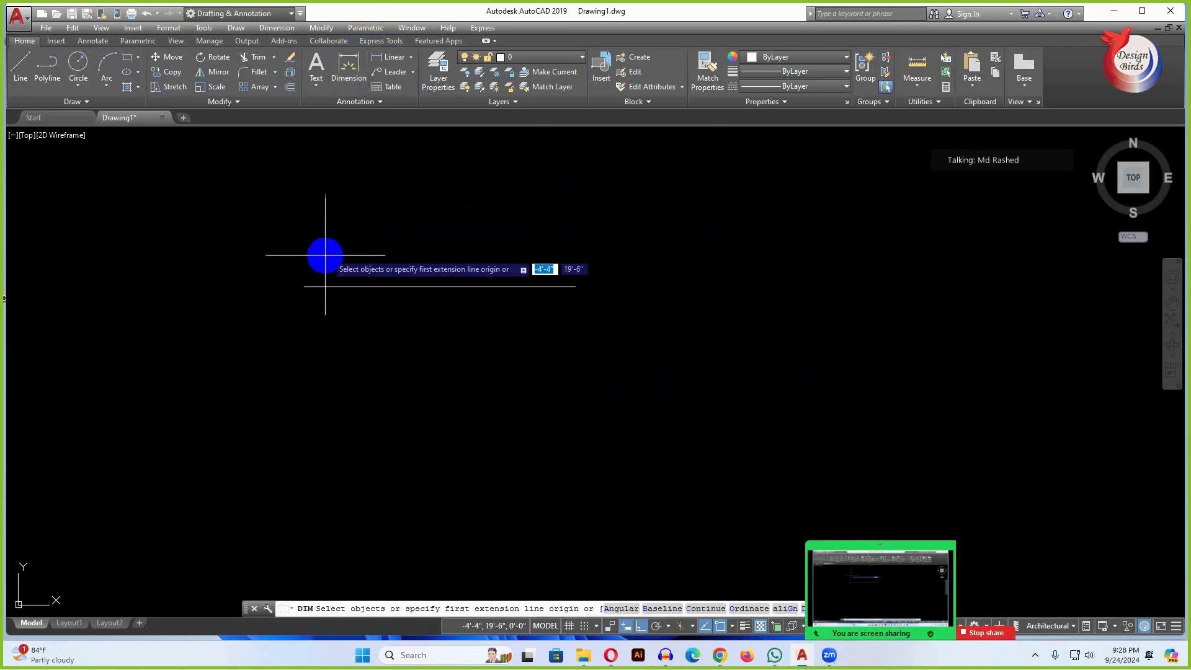
left_click(304, 286)
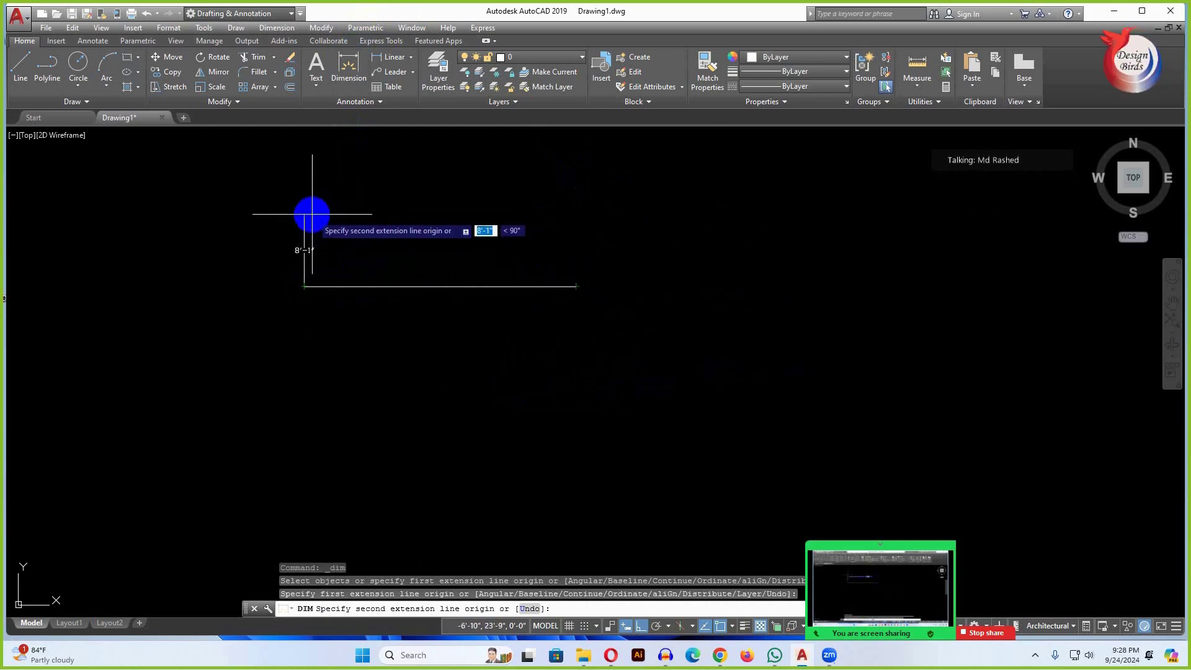
key("Escape")
scroll(462, 288, "down", 8)
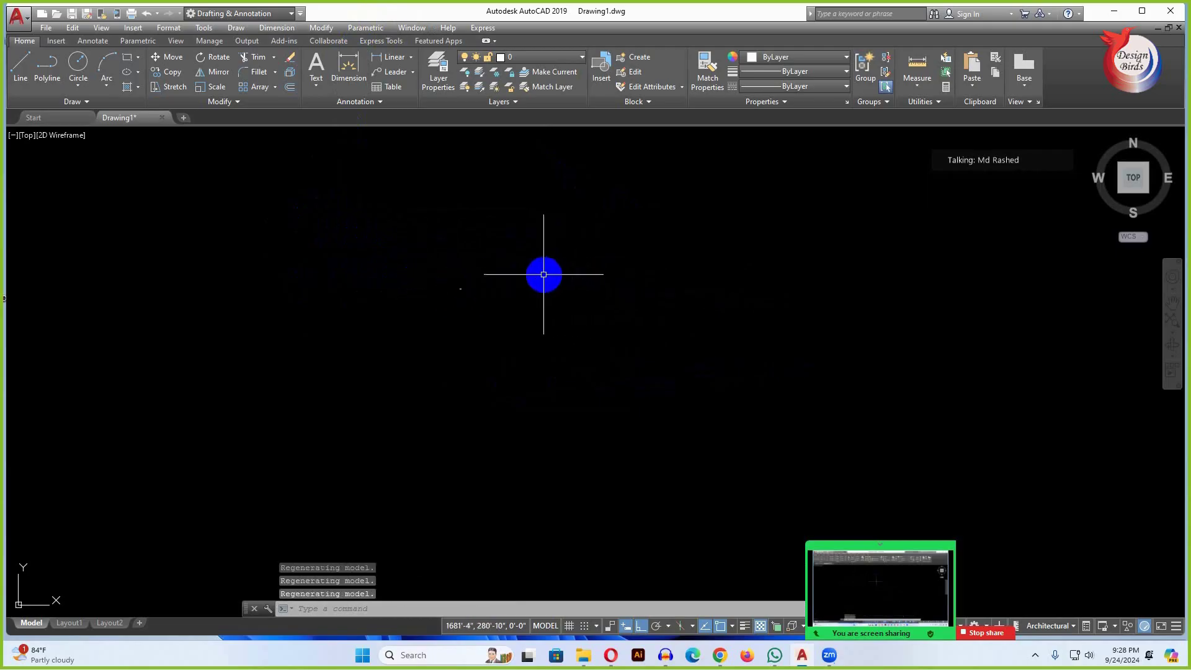
- Delete the small leftover object from the drawing
left_click(415, 359)
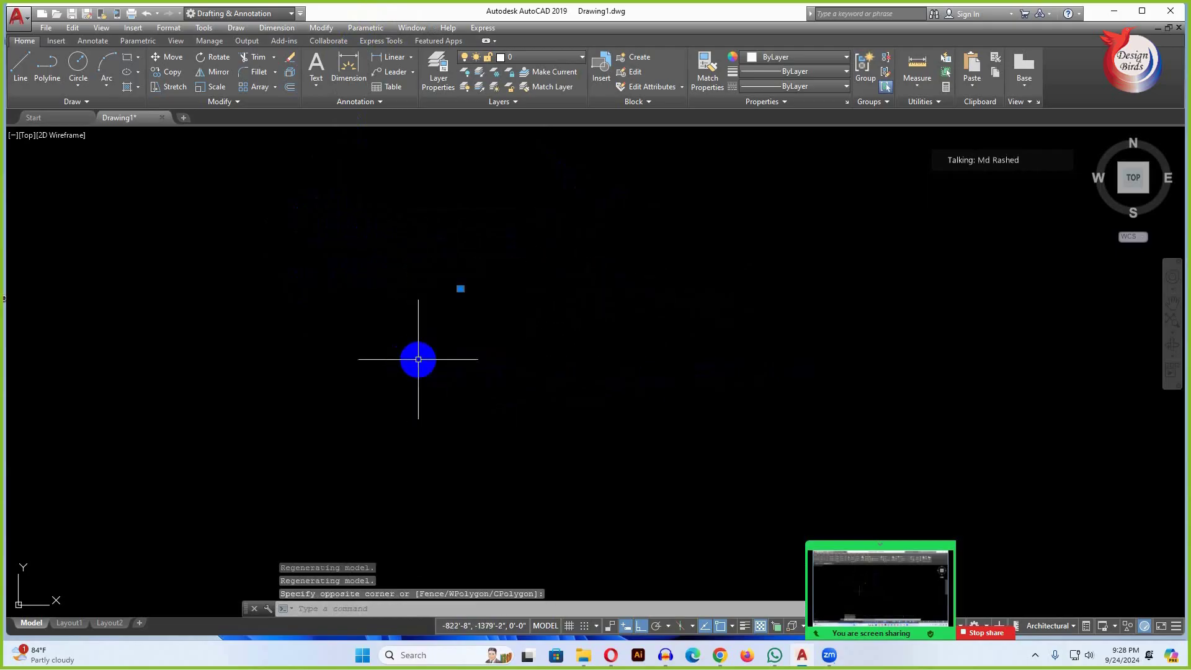
key("Delete")
key("Escape")
key("Escape")
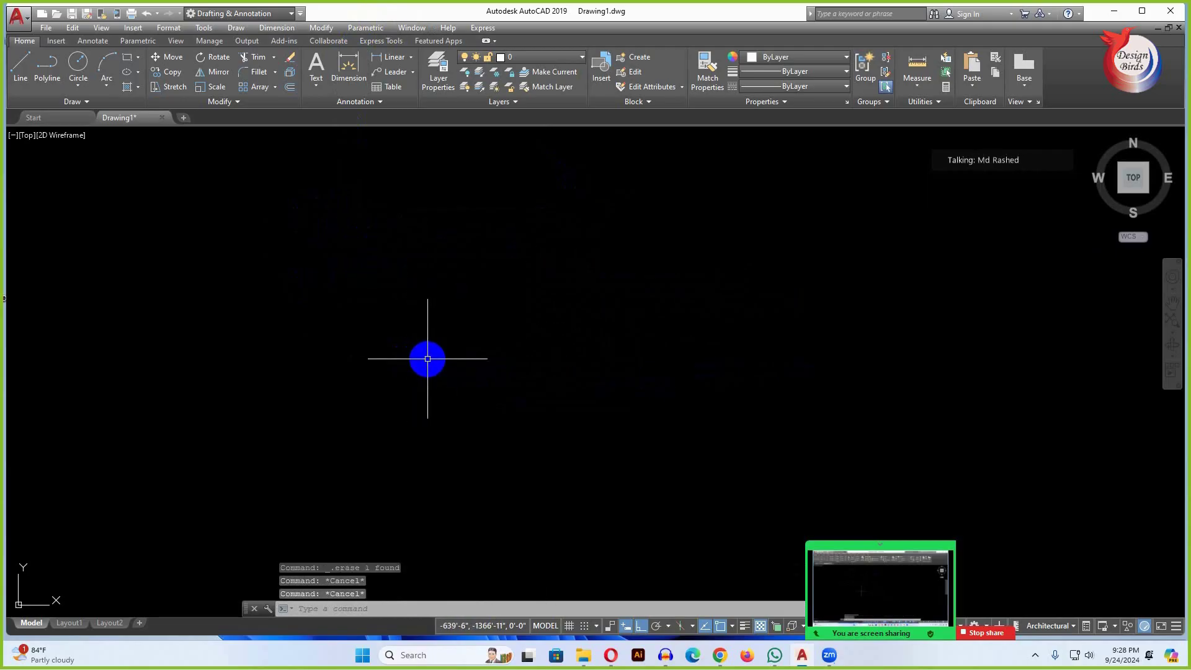
- Draw a new 5' horizontal line, then select and deselect it
type("l")
key("Return")
left_click(279, 345)
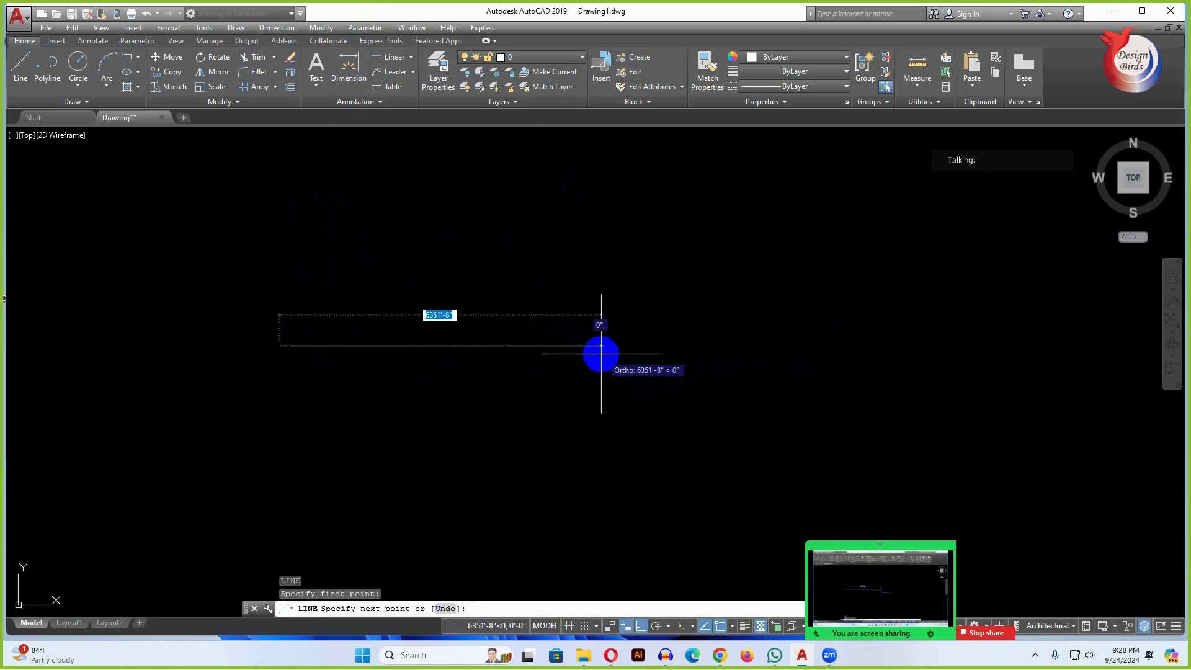
type("5'")
key("Return")
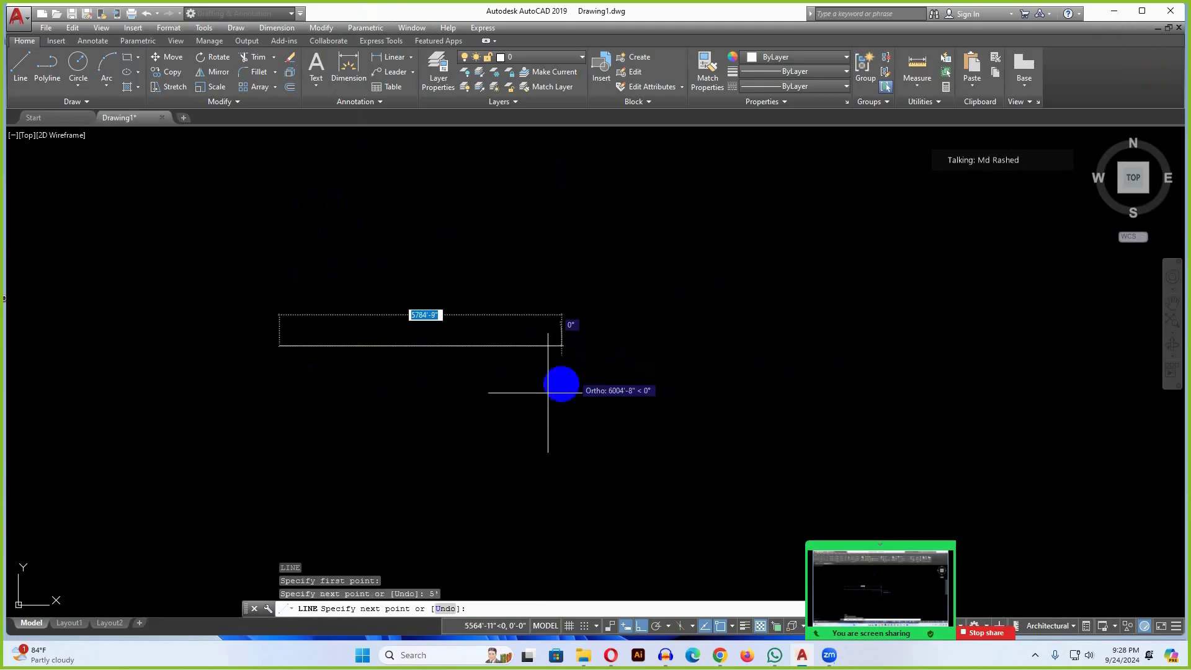
key("Return")
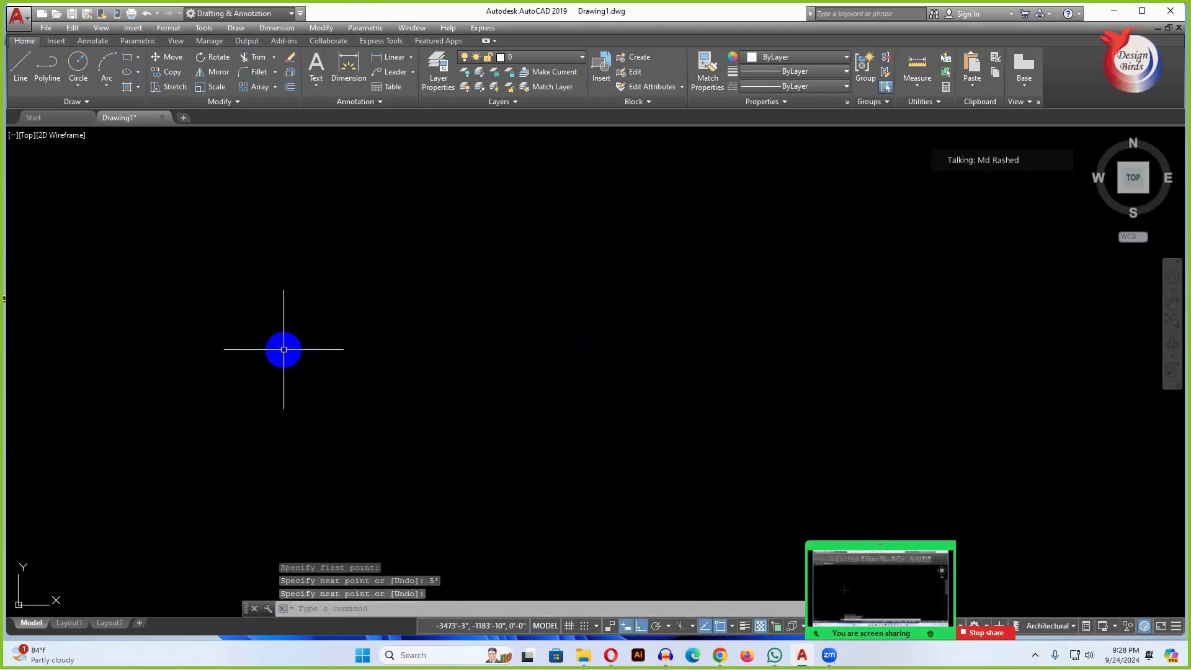
left_click(390, 300)
left_click(183, 421)
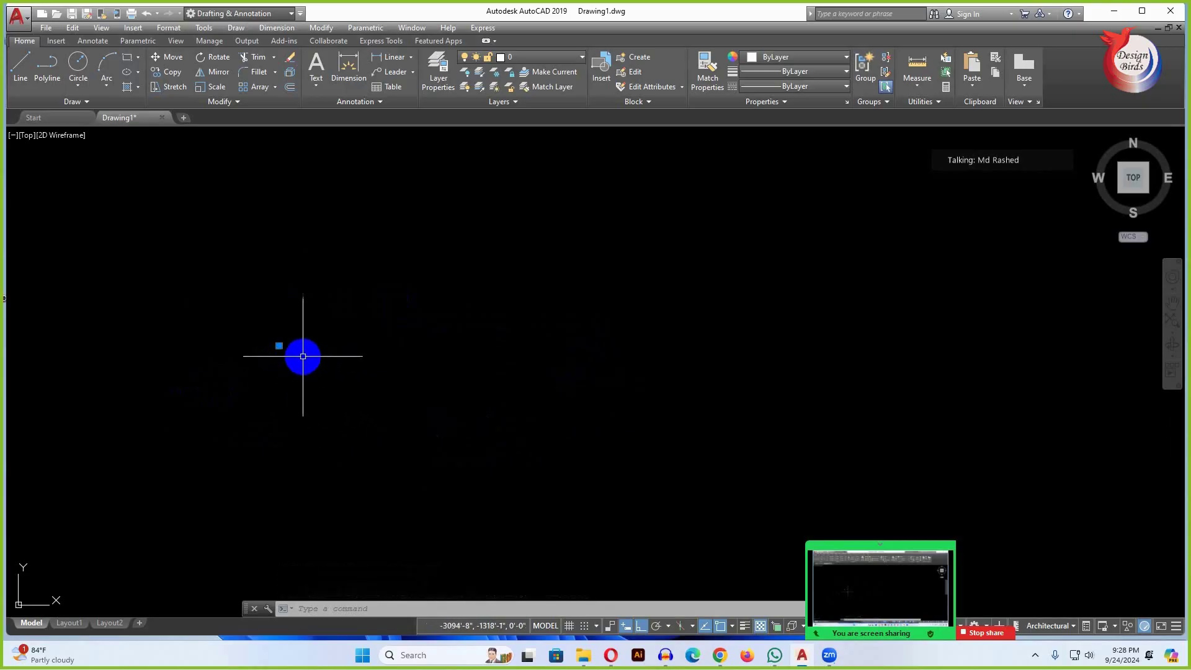
left_click(316, 351)
key("Escape")
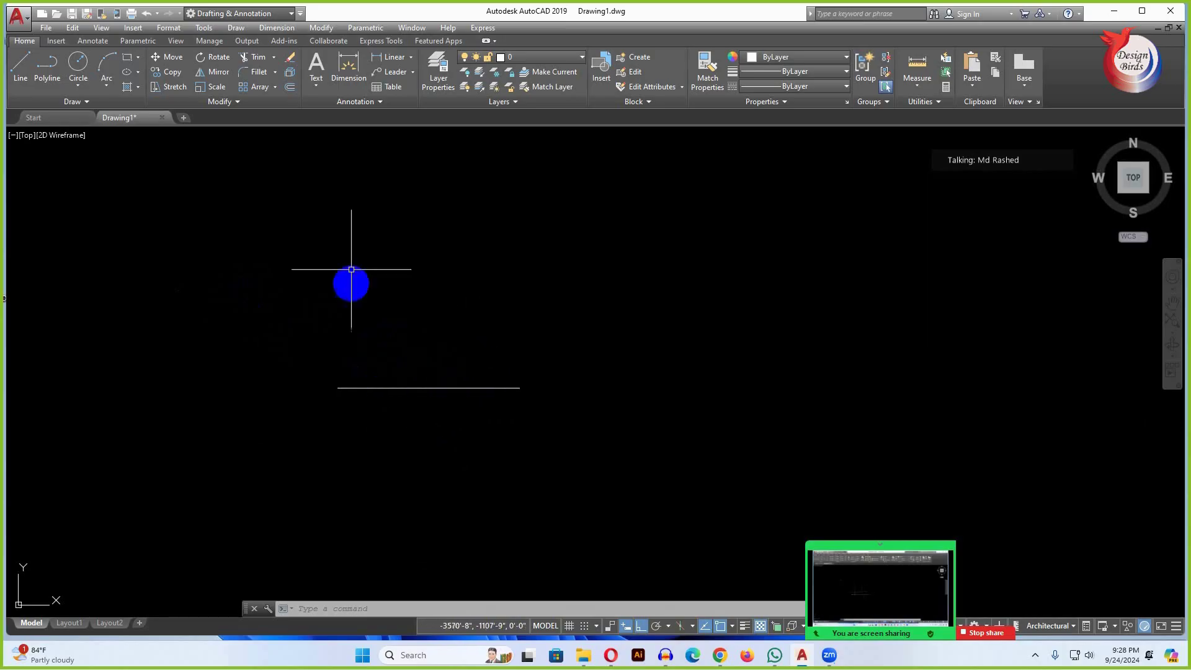
- Place a 5' linear dimension above the line between its two ends
left_click(348, 62)
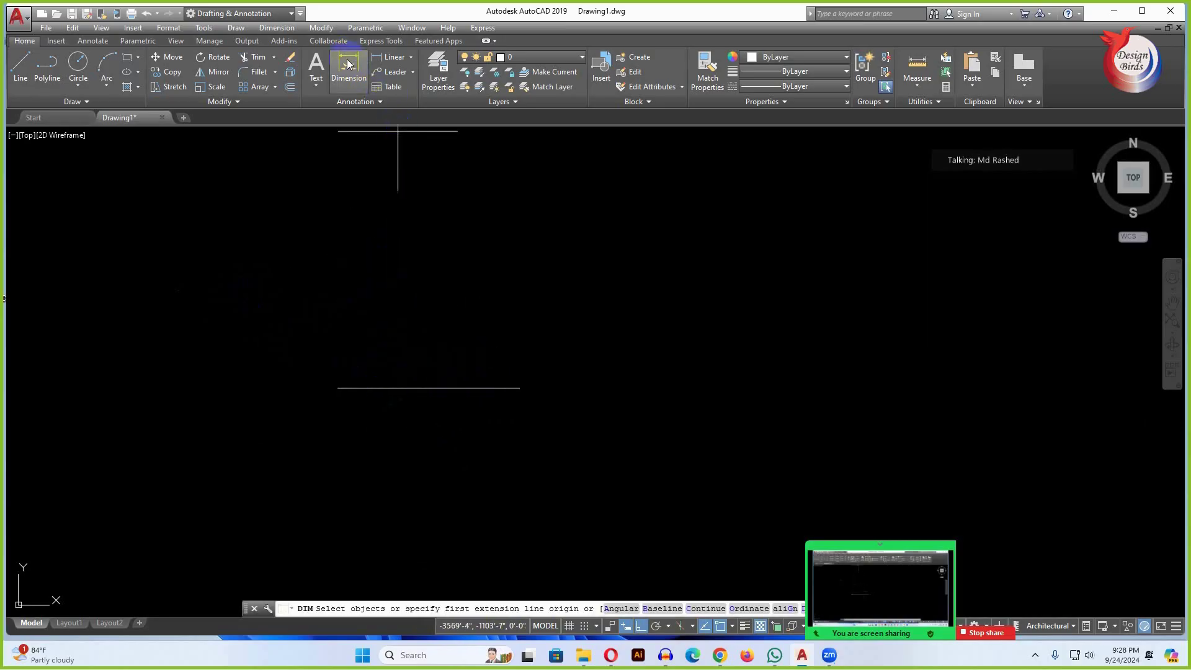
left_click(338, 387)
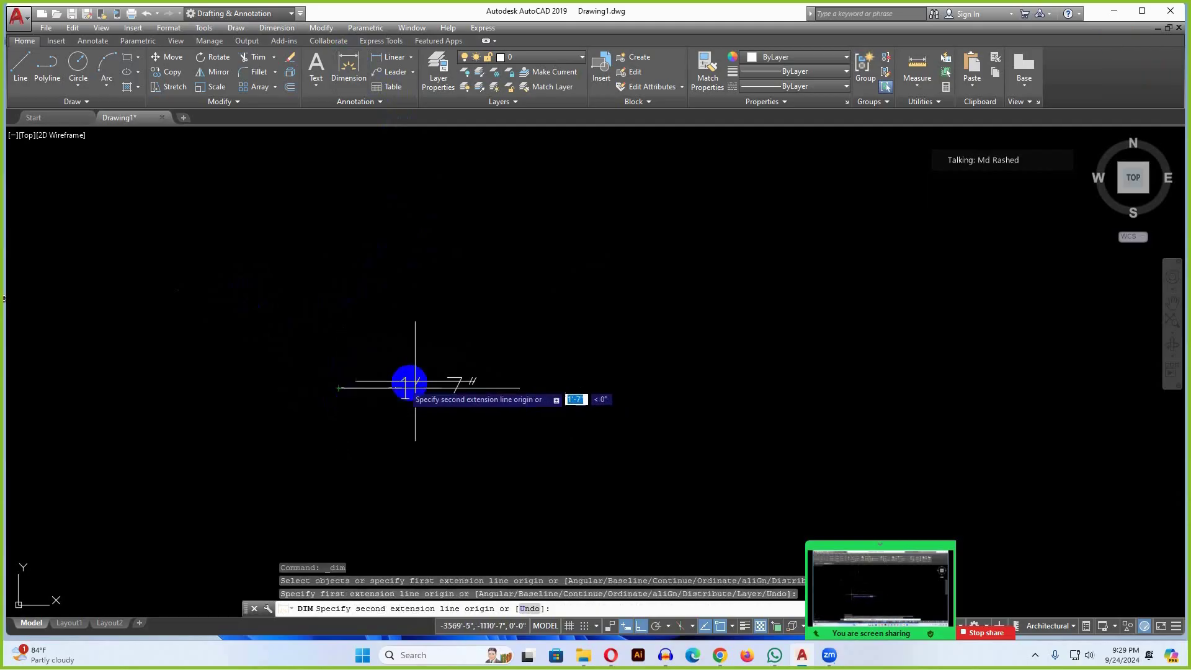
left_click(519, 388)
left_click(520, 320)
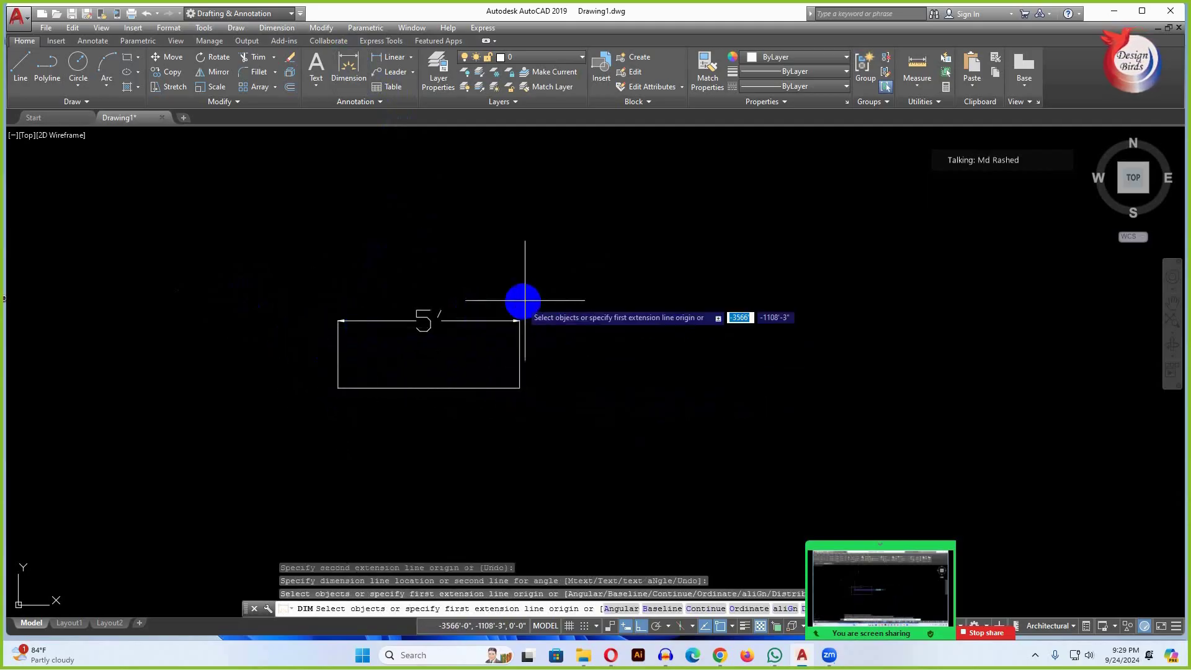
- Delete the dimension and then the line, leaving the drawing empty
left_click(553, 286)
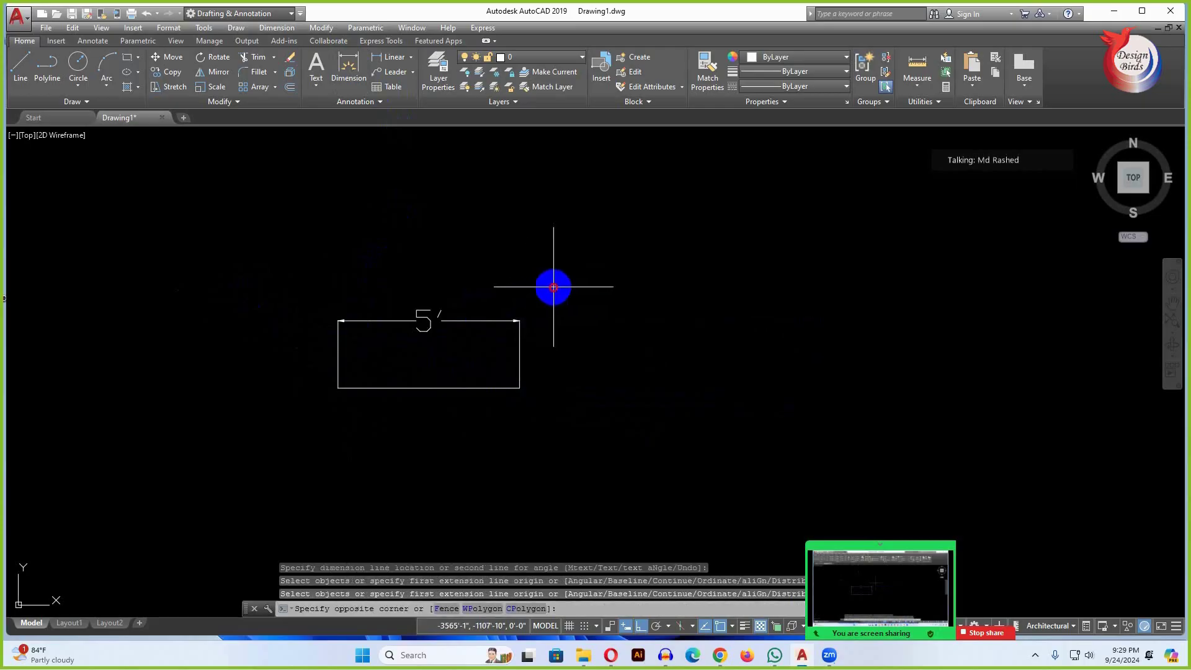
left_click(225, 400)
key("Delete")
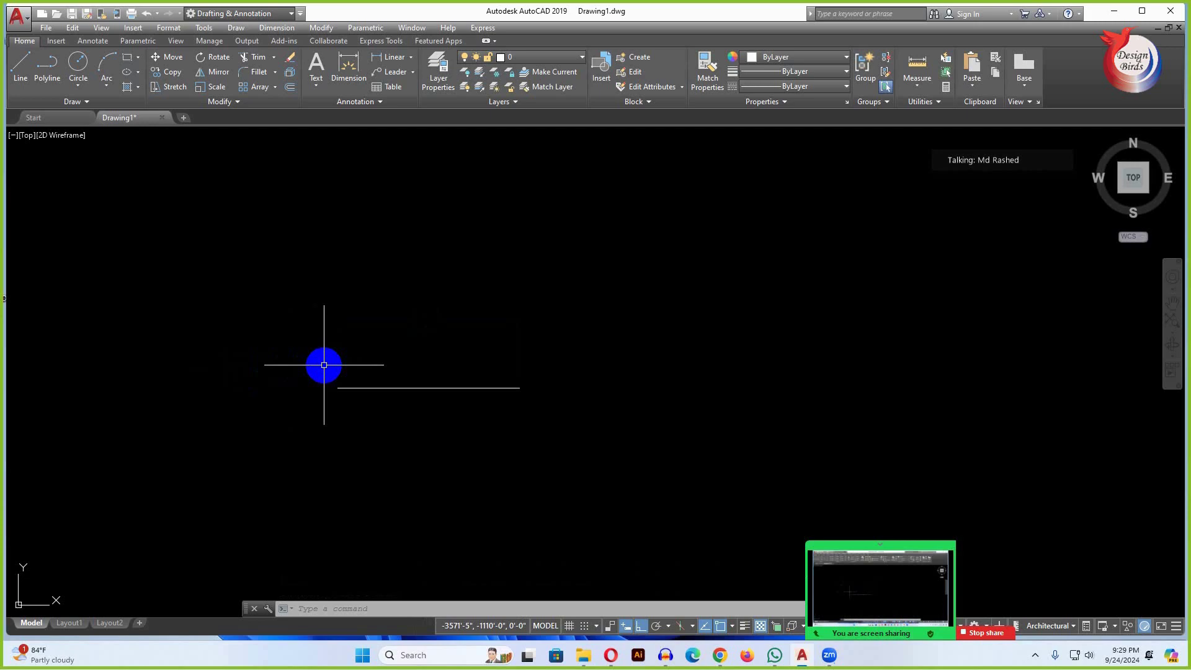
left_click(563, 312)
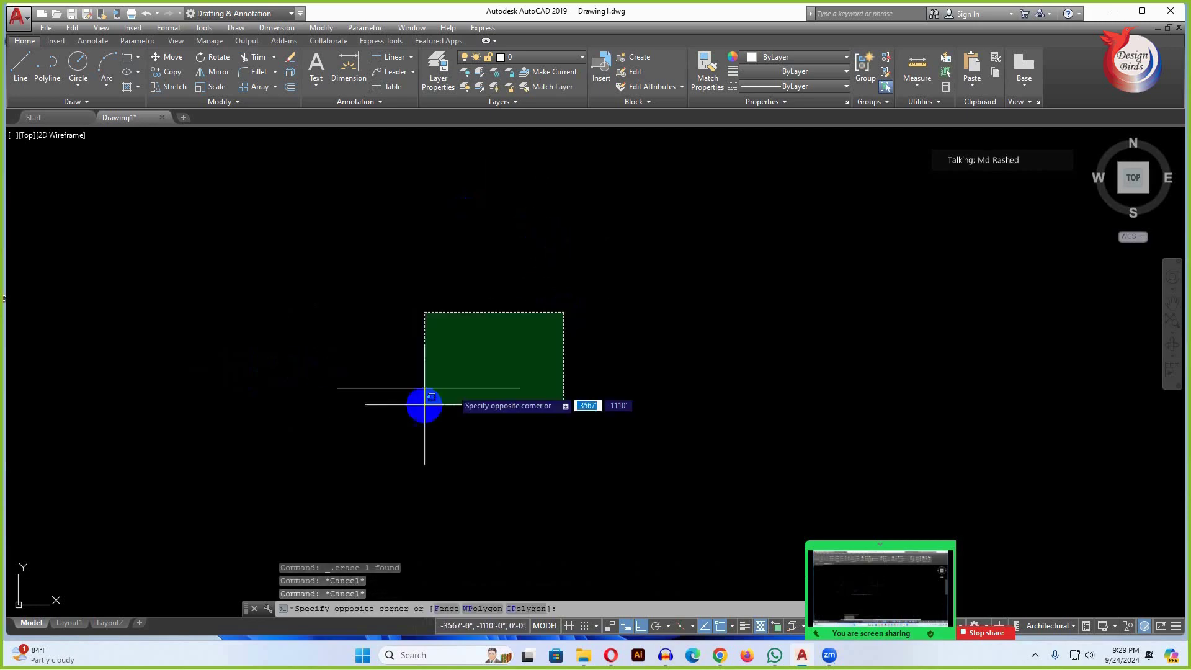
left_click(424, 404)
key("Delete")
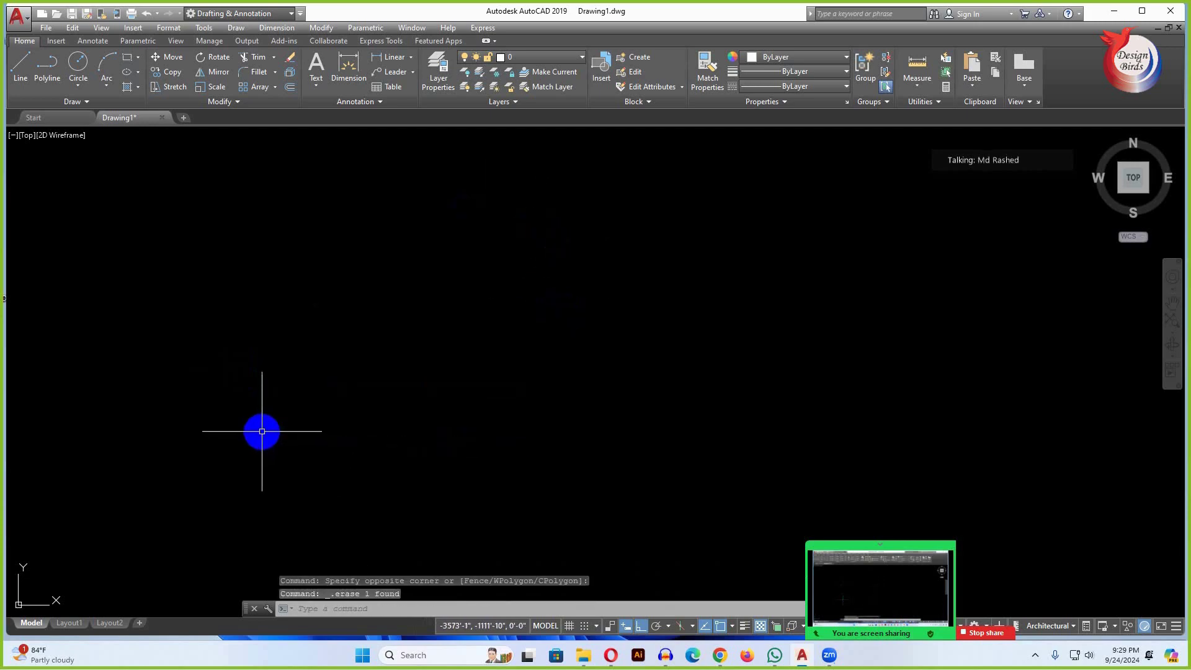
key("Escape")
key("Escape")
key("Escape")
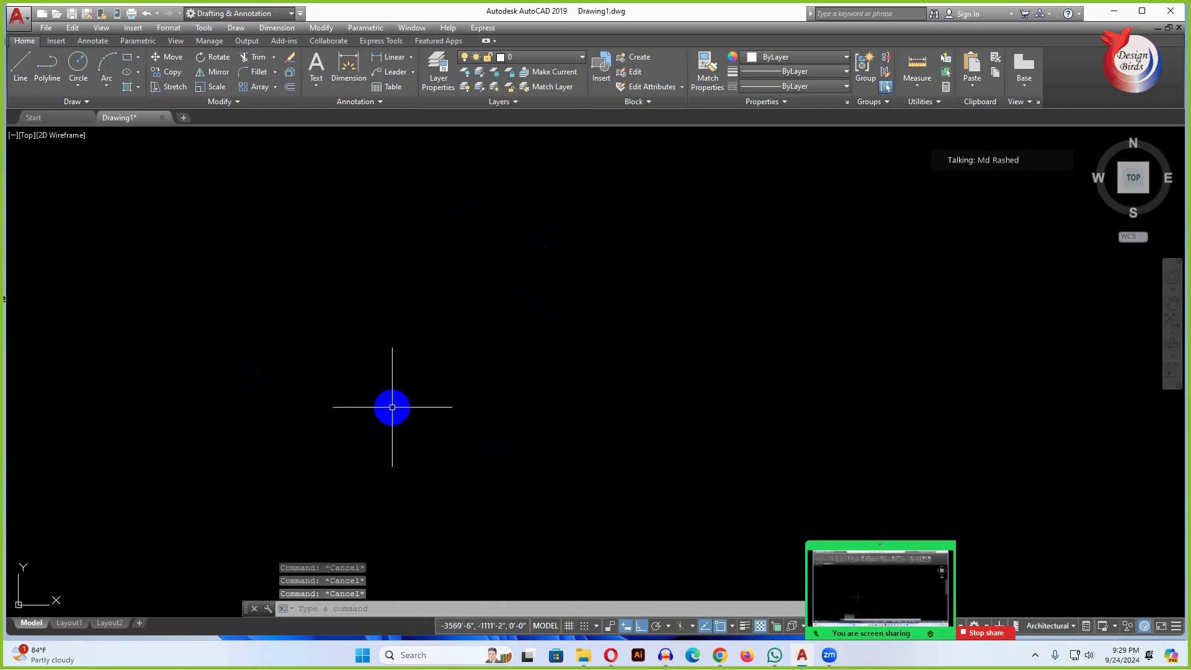
- Run LIMITS with lower-left corner 0,0 and upper-right corner 50,50"
type("i")
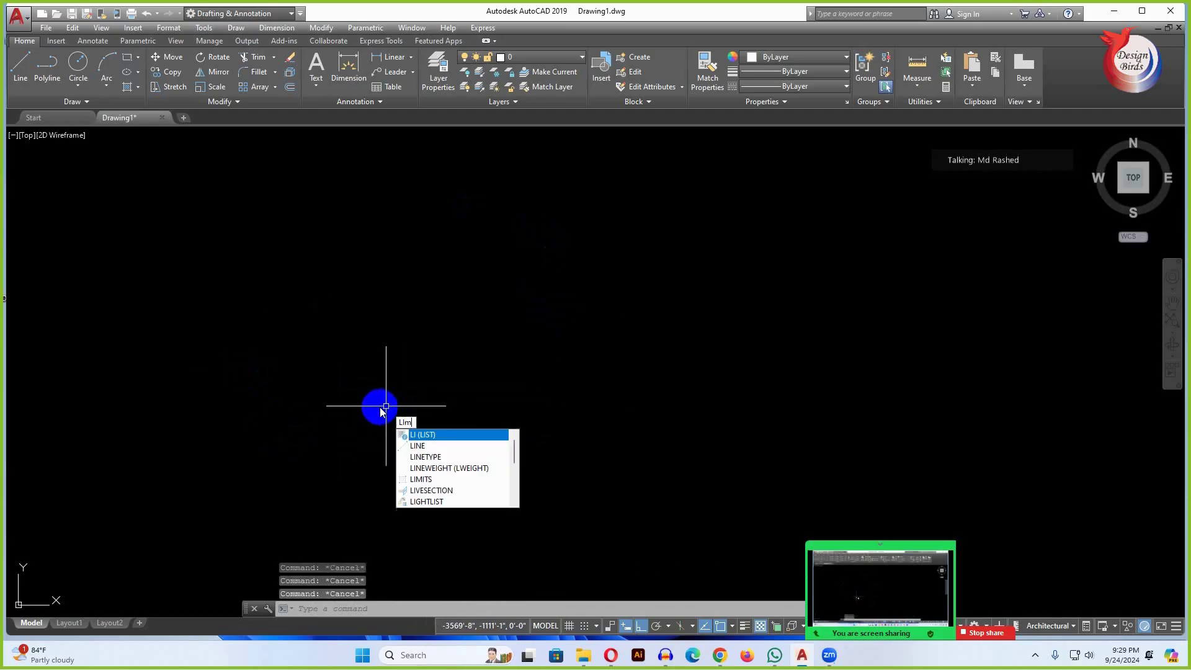
type("mi")
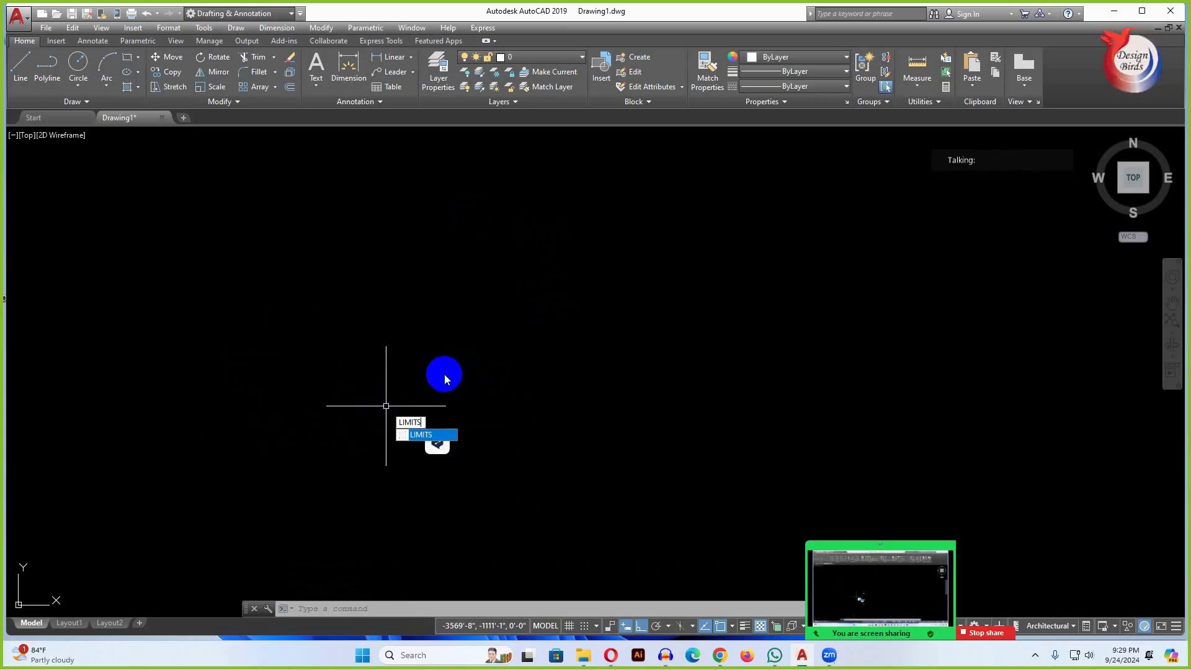
key("Return")
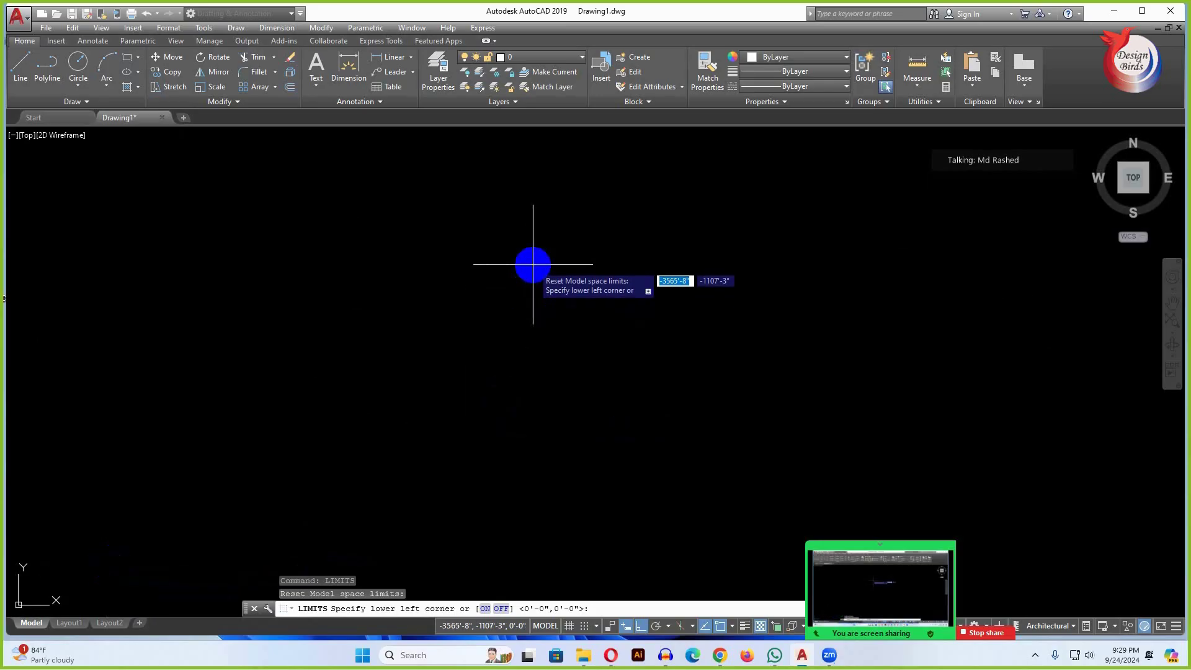
type("0")
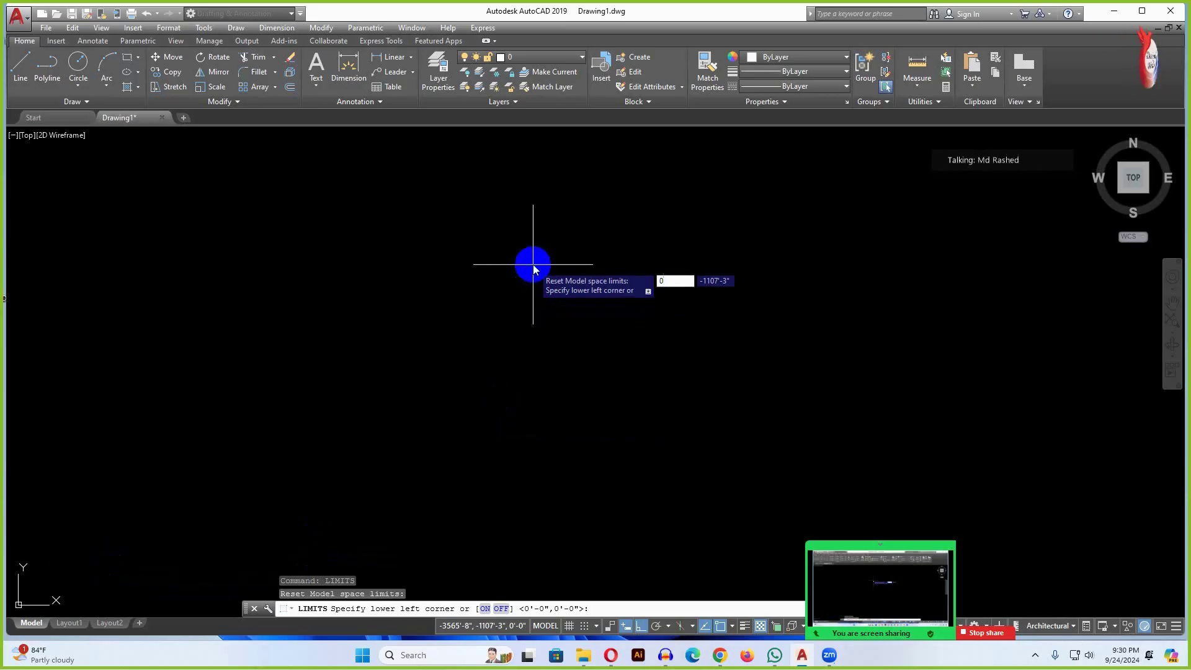
key("Tab")
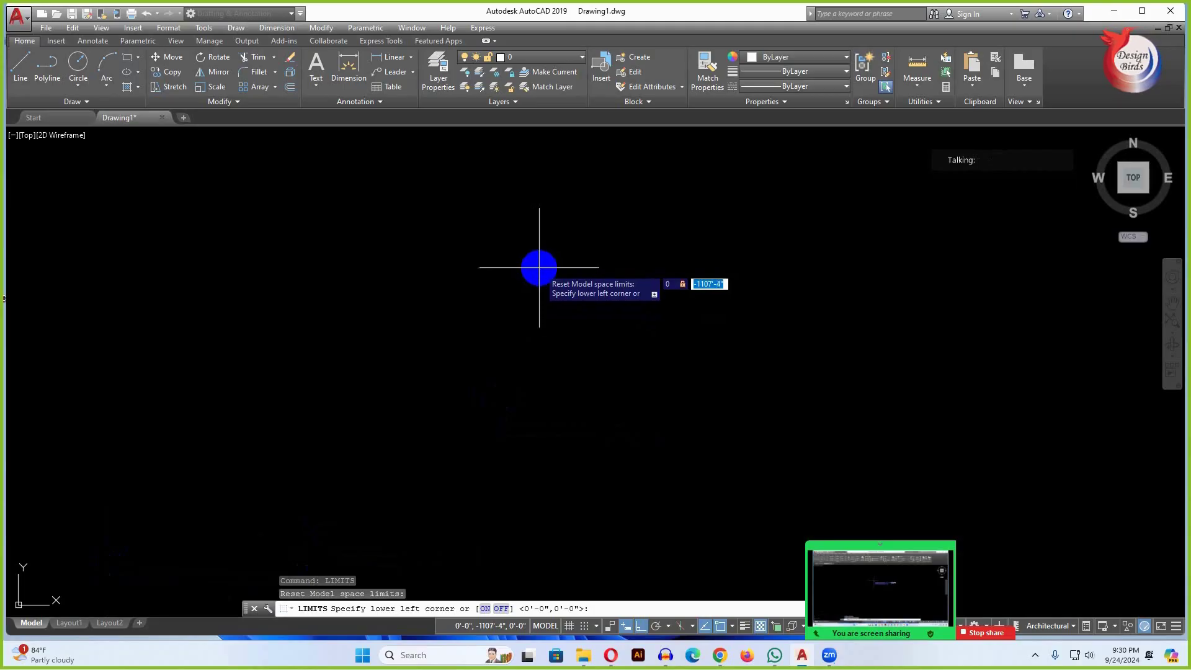
type("0")
key("Return")
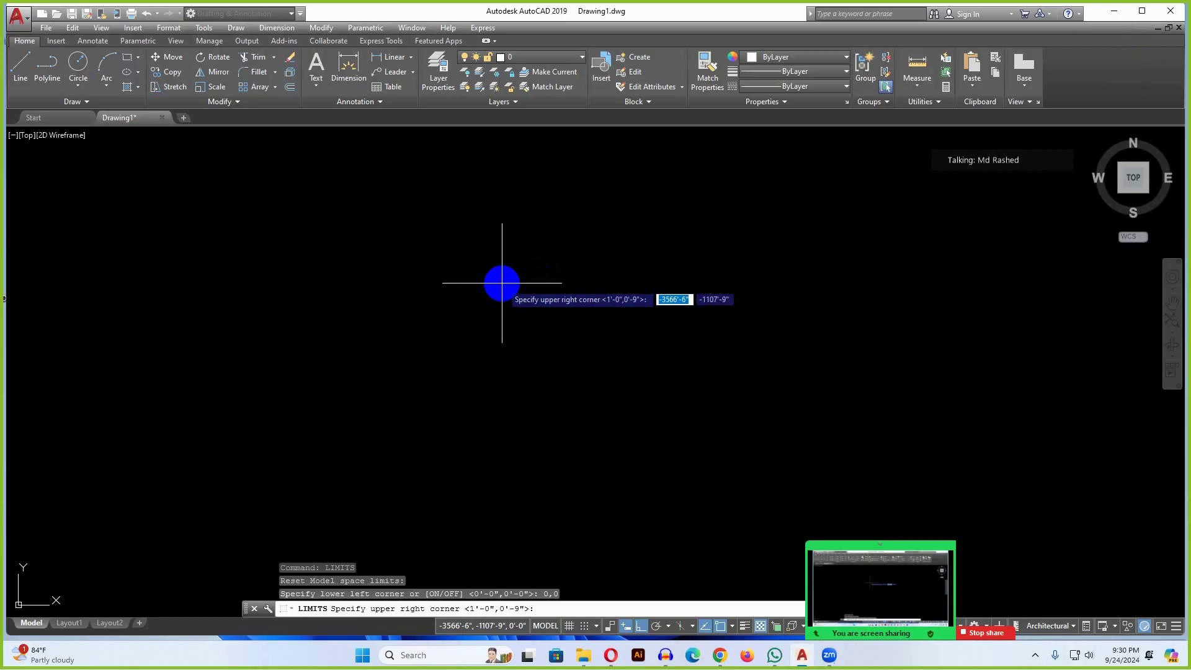
type("5")
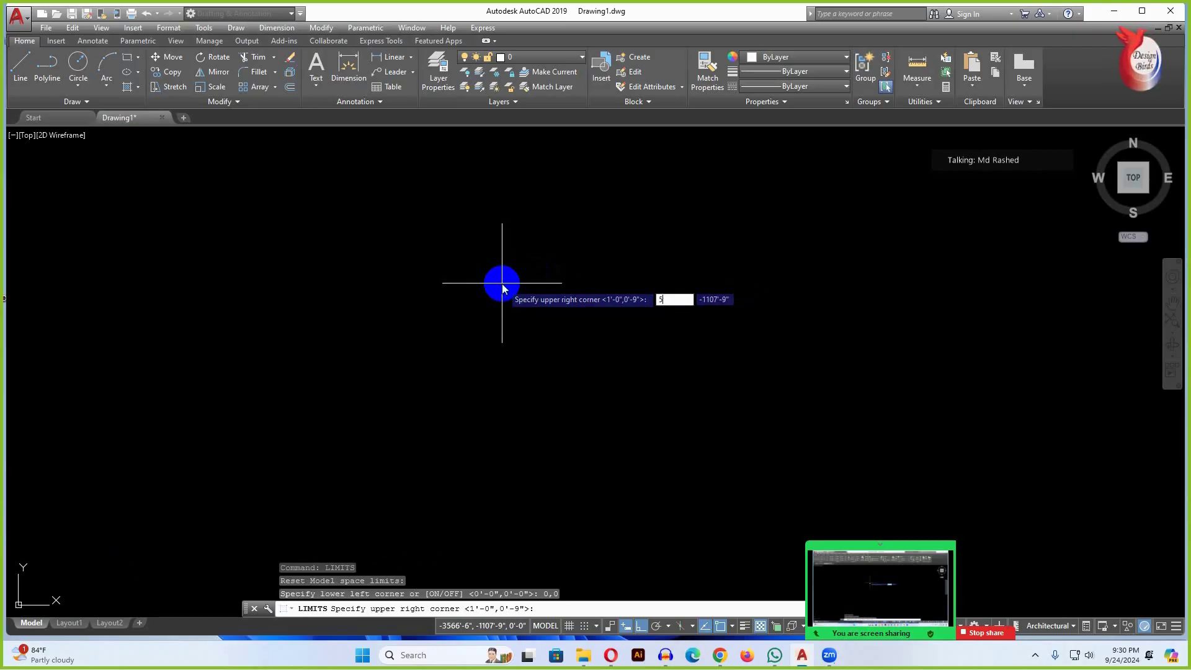
type("0")
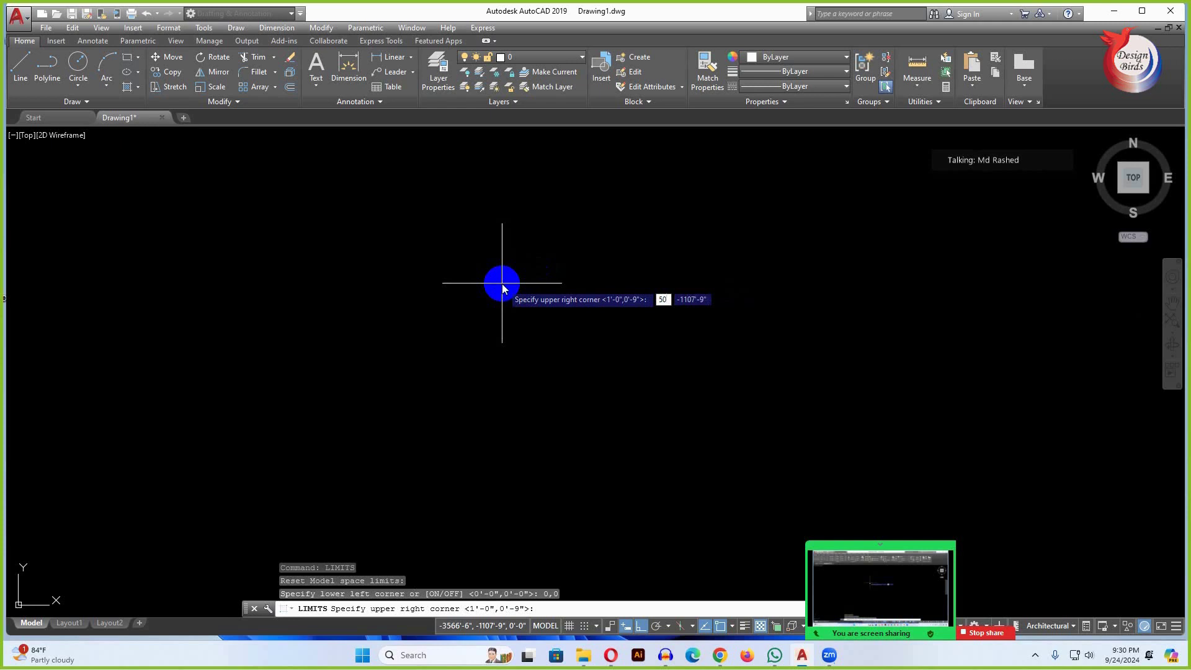
key("Tab")
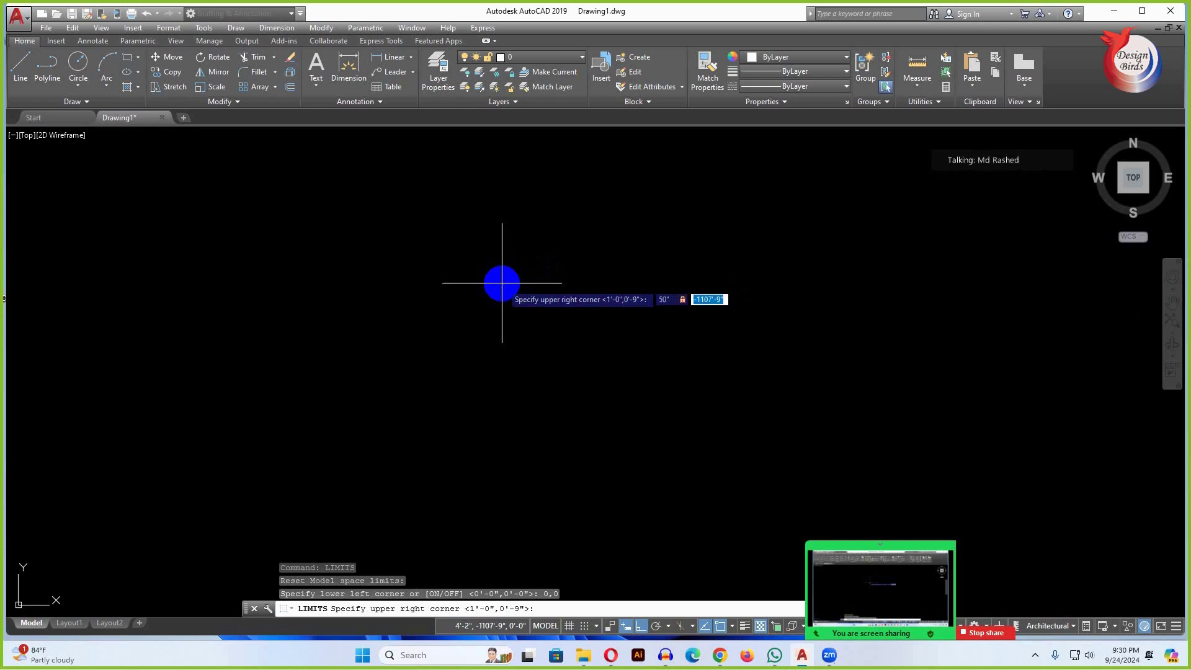
type("50\"")
key("Return")
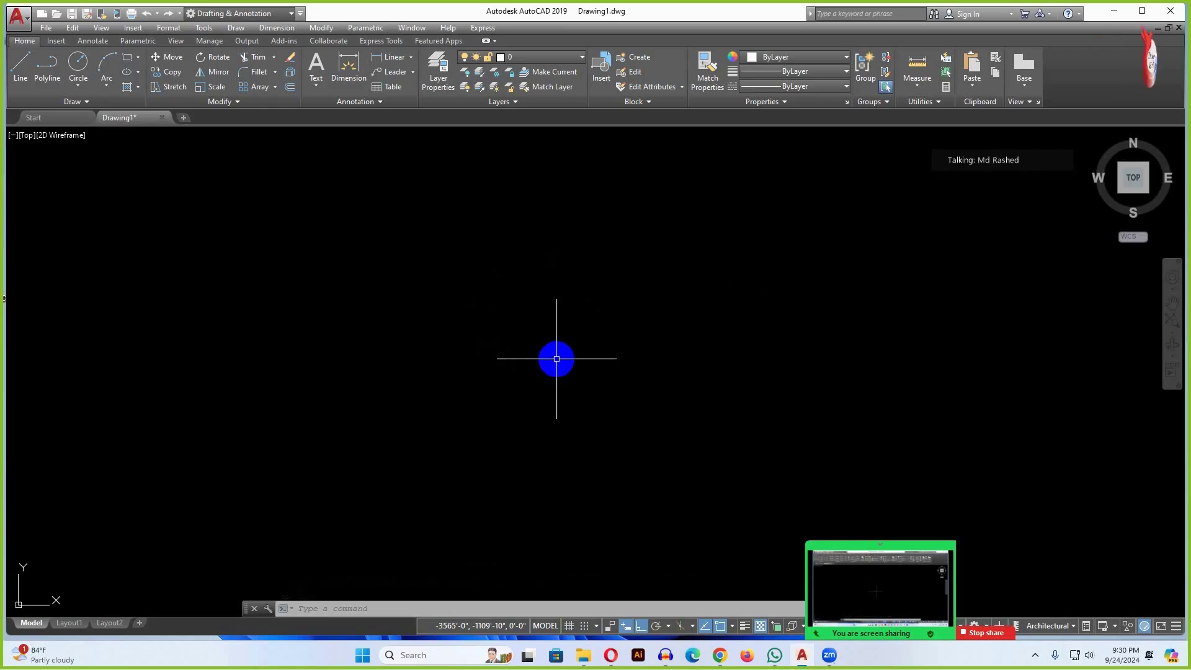
- Cancel any command and use Zoom All to fit the drawing limits in view
key("Escape")
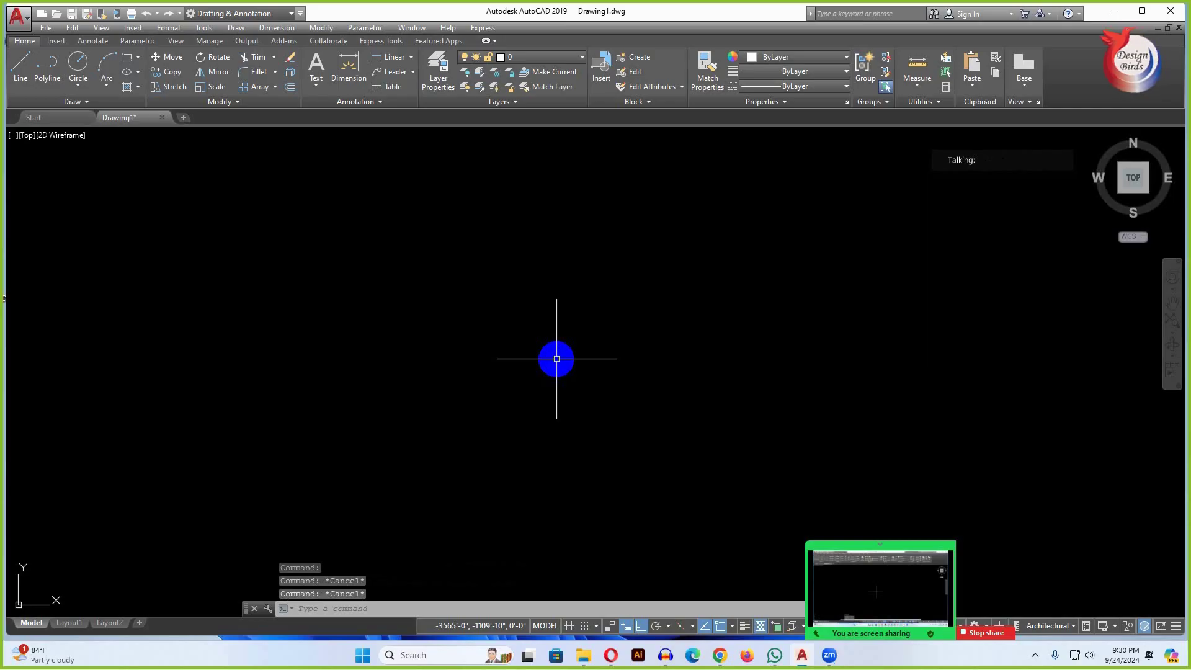
type("z")
key("Return")
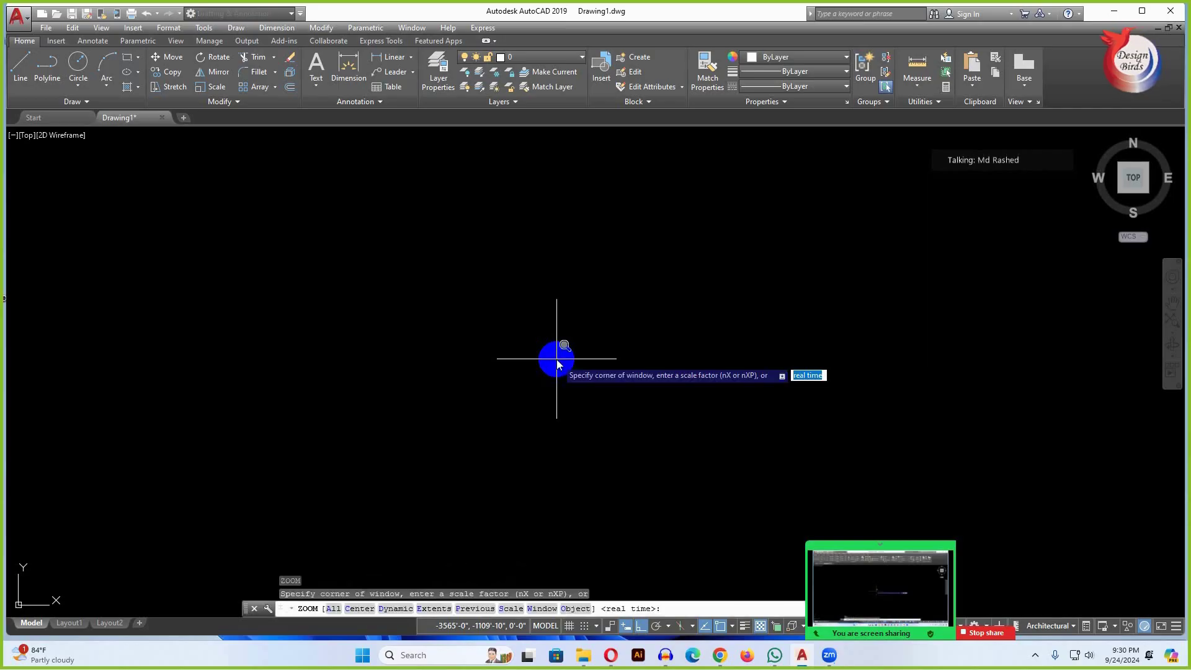
type("a")
key("Return")
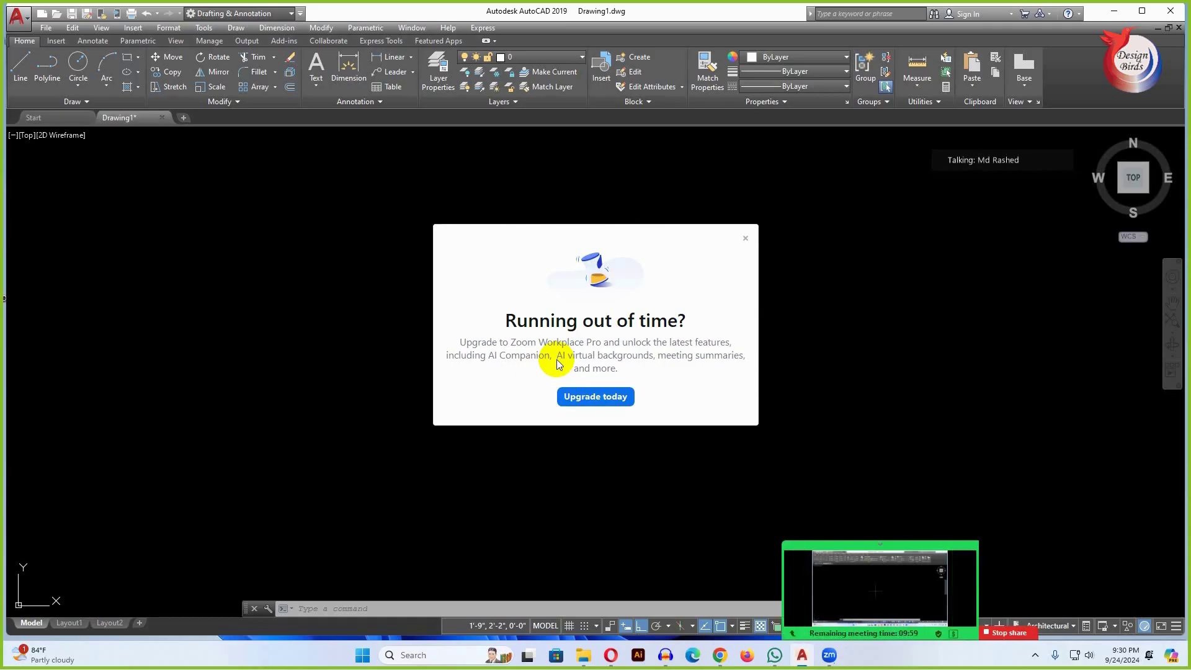
left_click(746, 238)
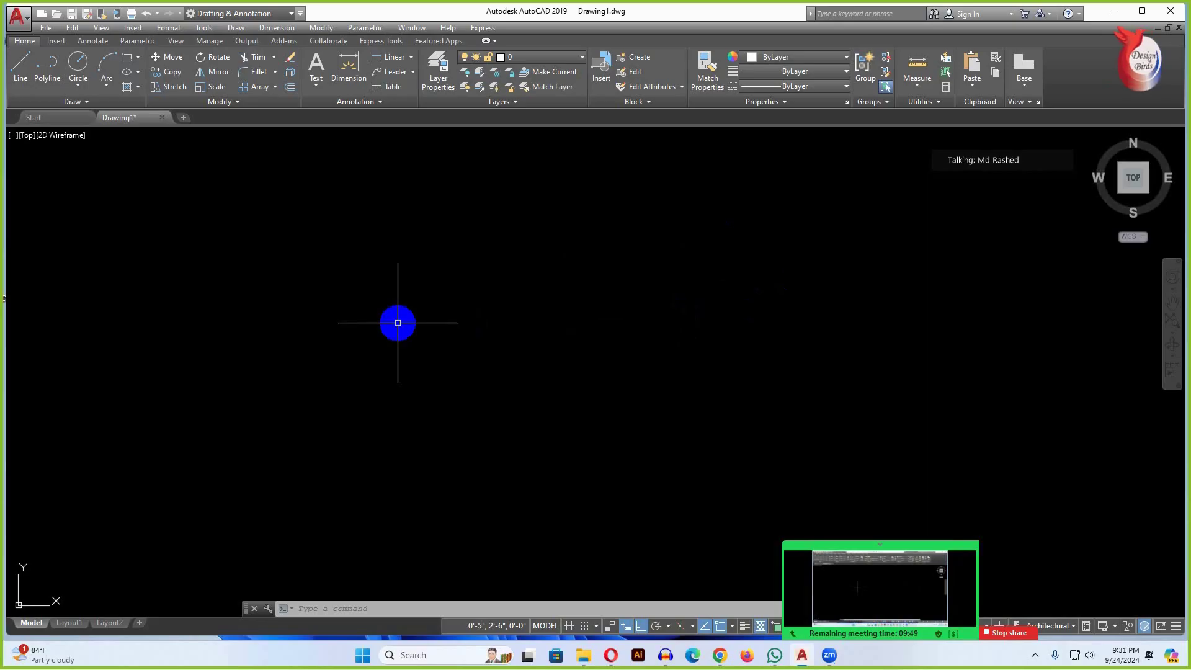
type("L")
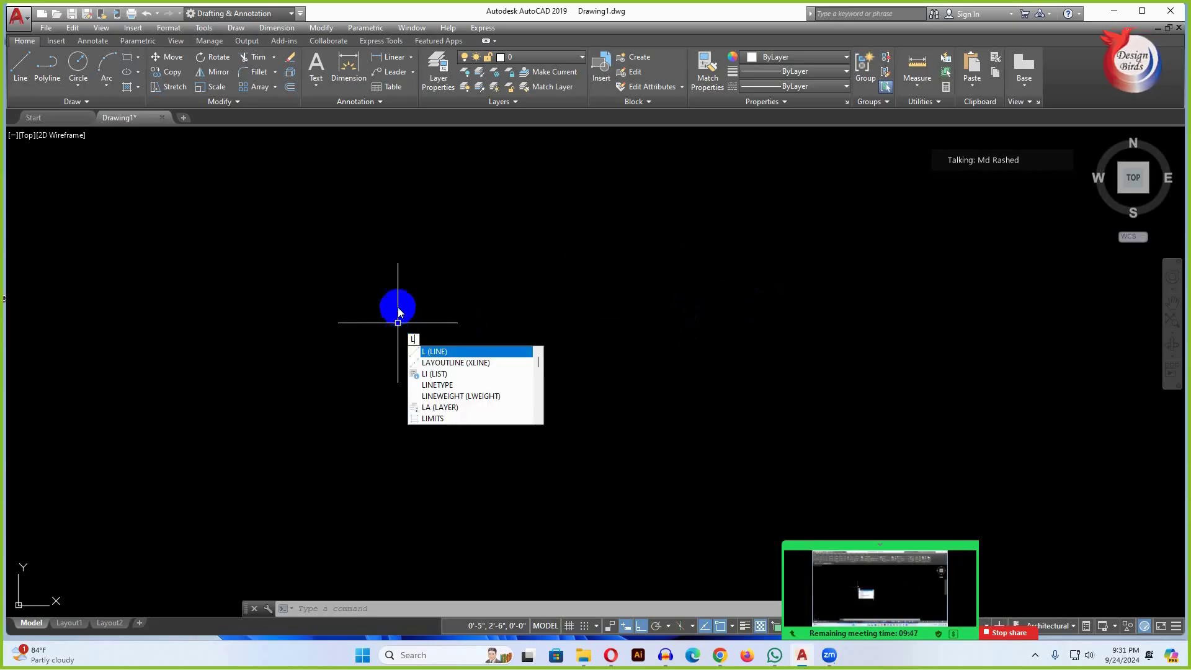
key("Return")
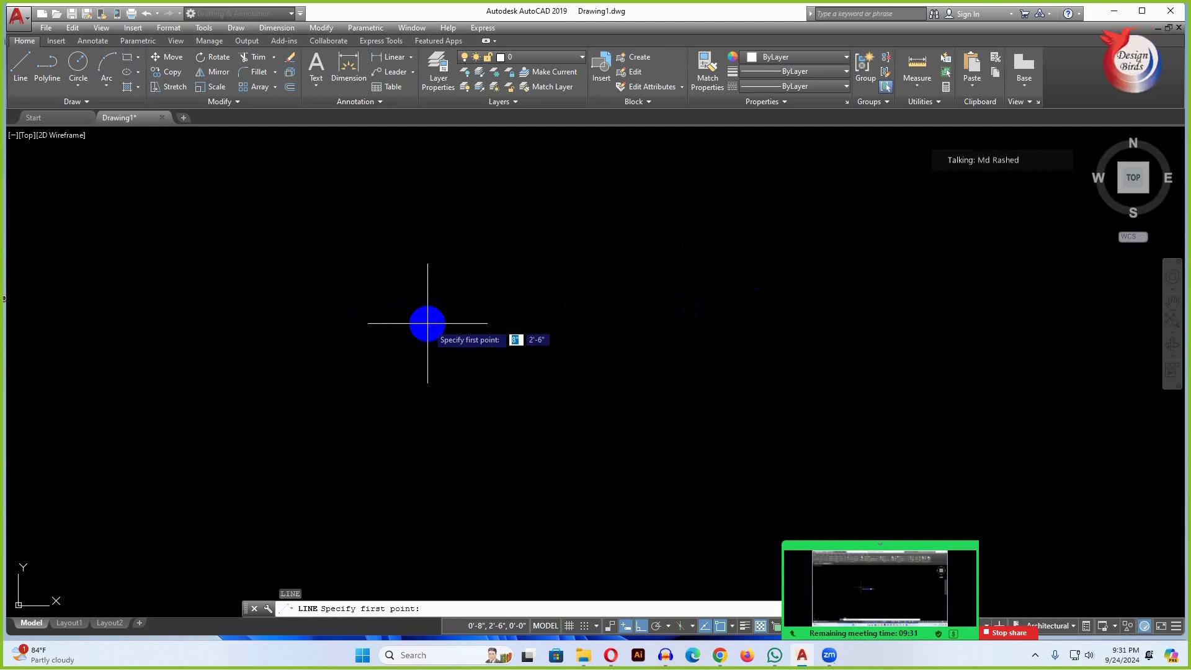
key("Escape")
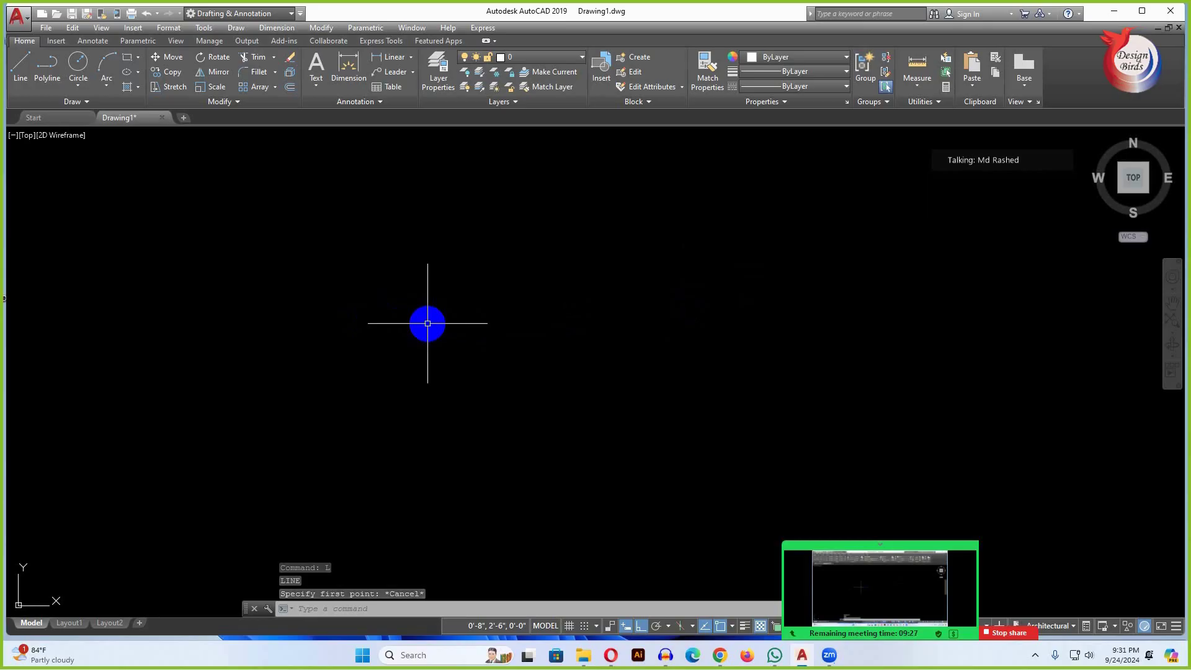
key("Return")
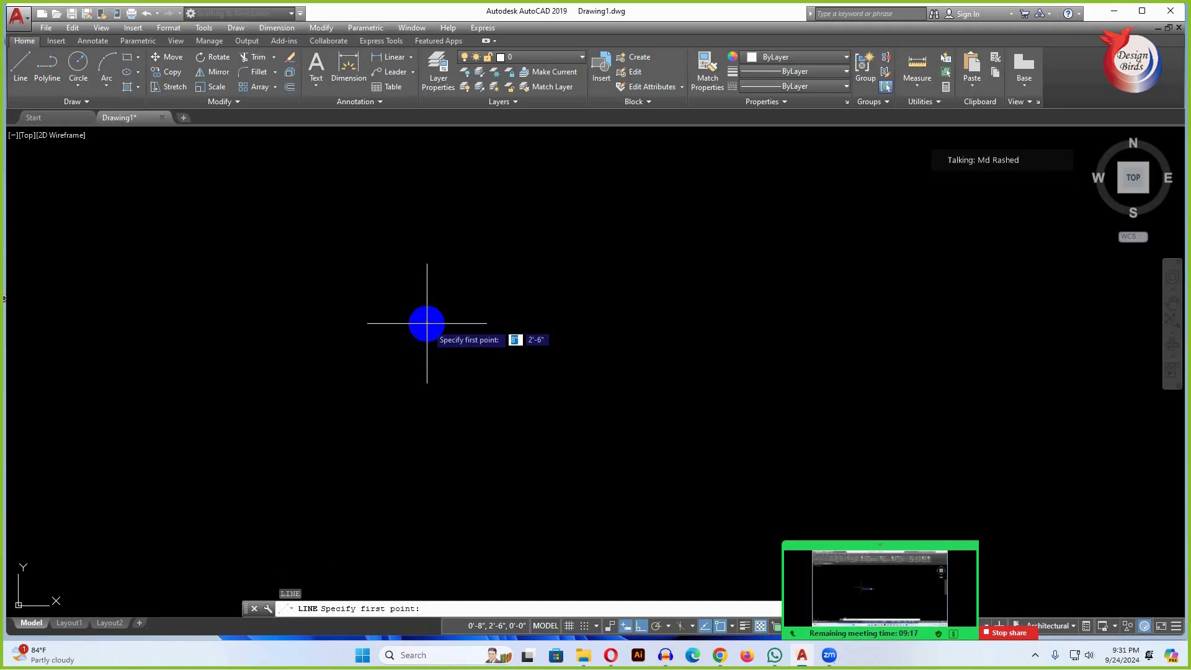
key("Escape")
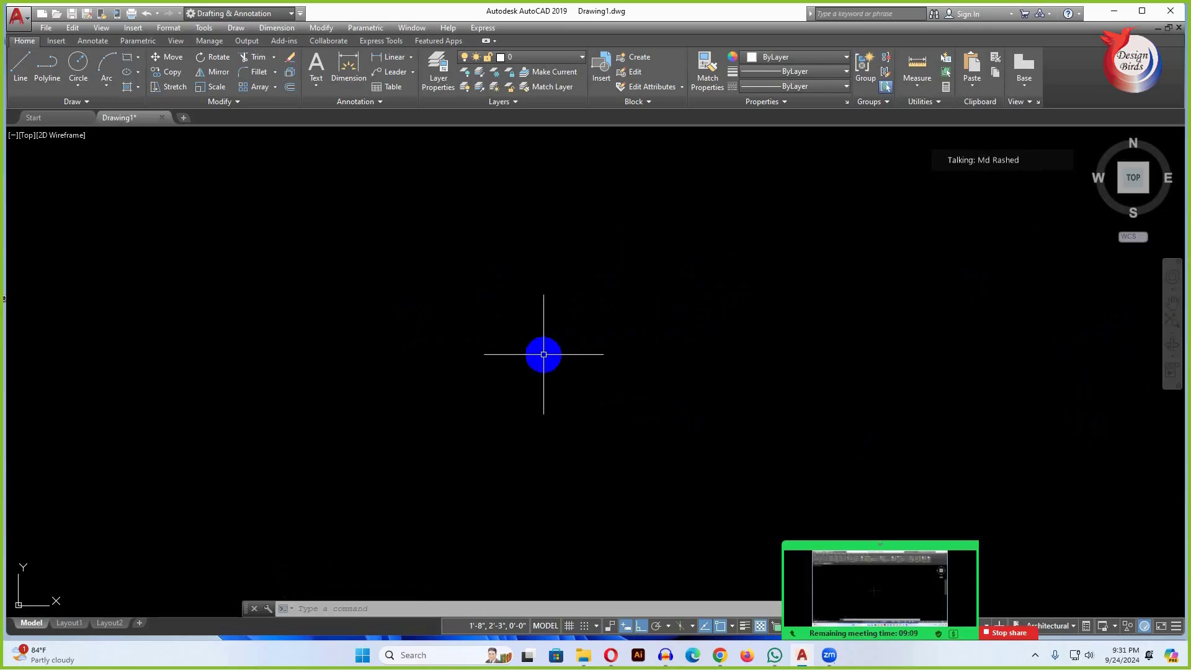
key("Escape")
key("Escape")
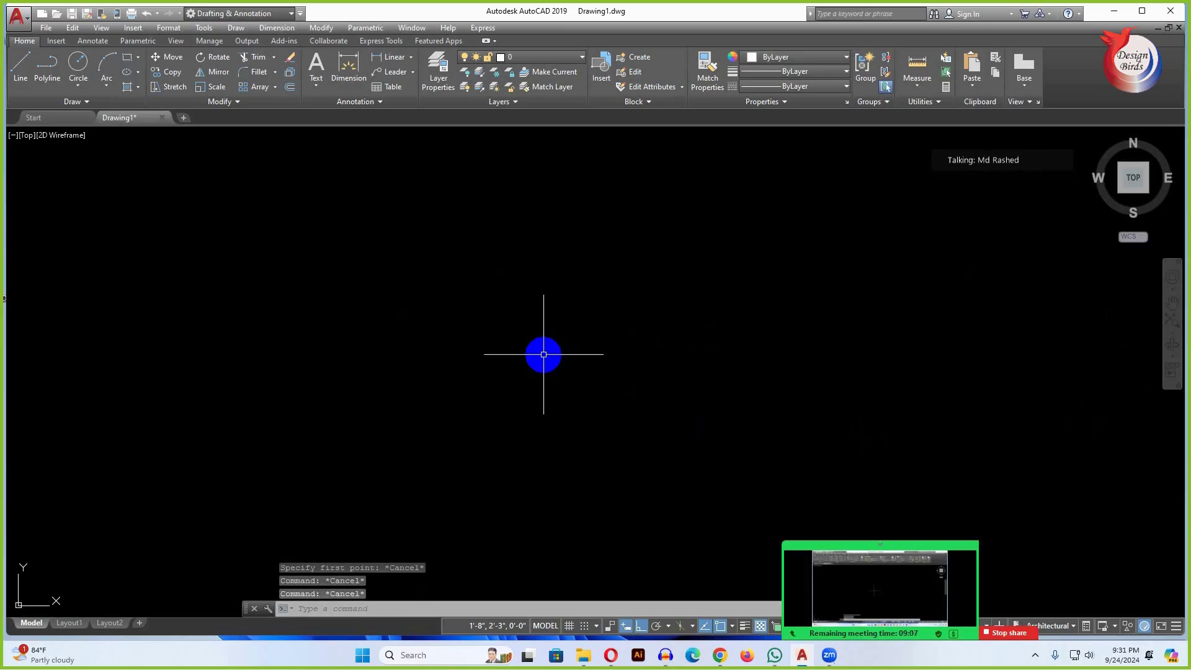
key("Return")
type("a")
key("Return")
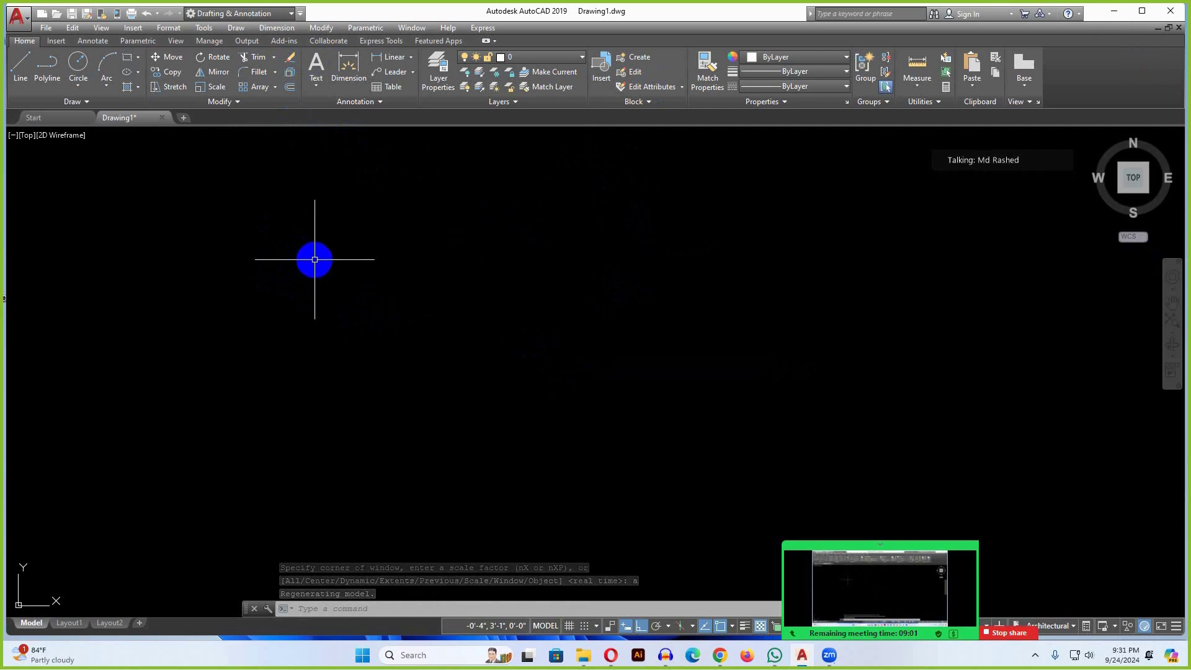
type("l")
key("Return")
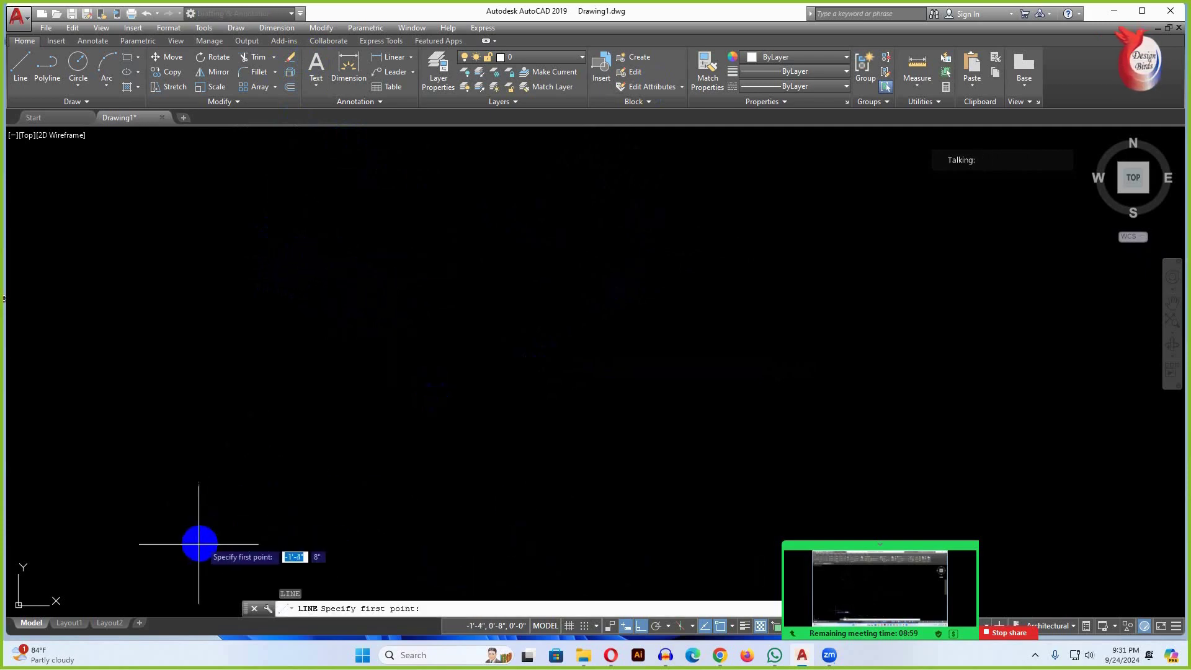
left_click(197, 583)
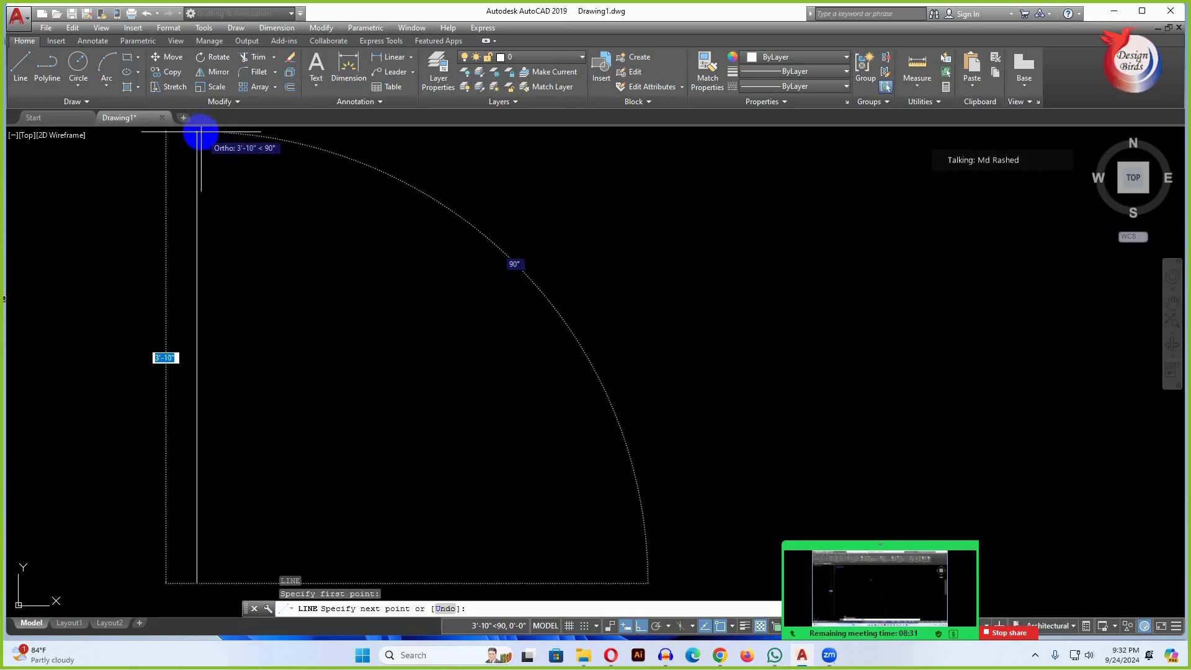
key("Escape")
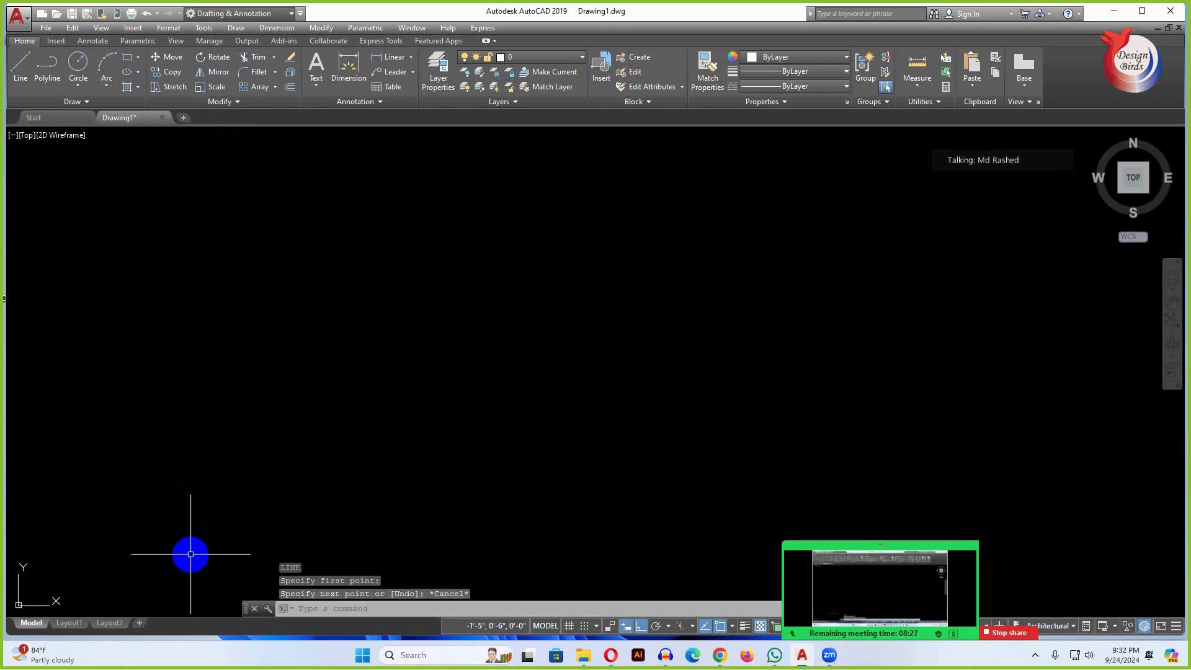
key("Escape")
key("Escape")
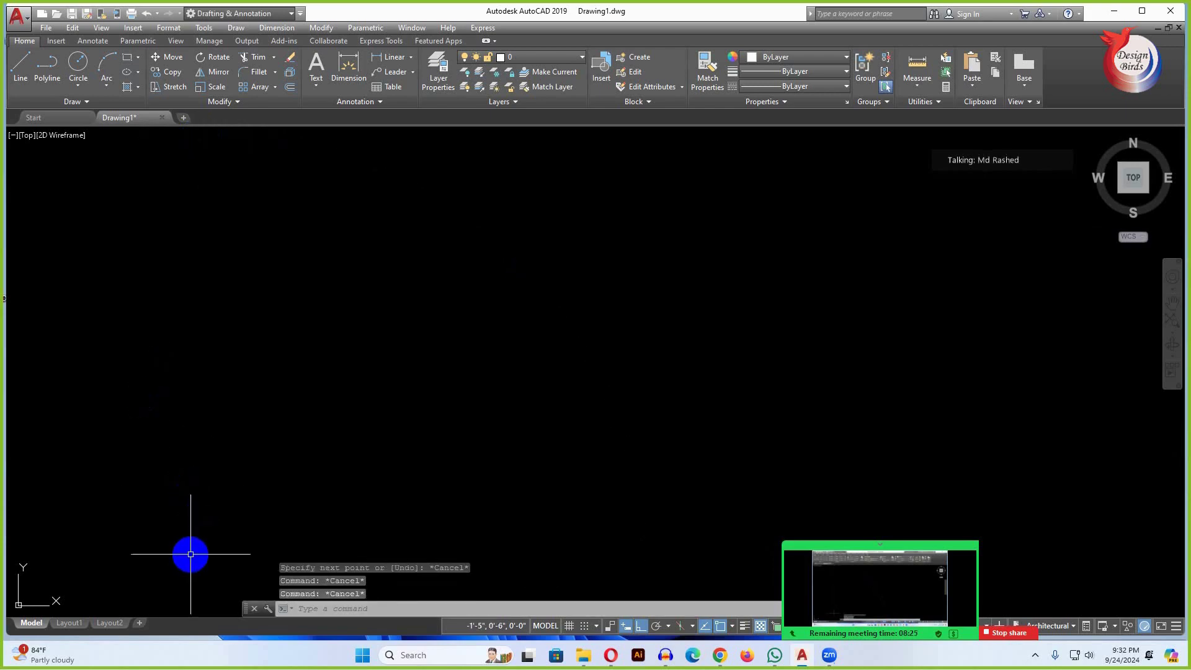
key("Return")
type("a")
key("Return")
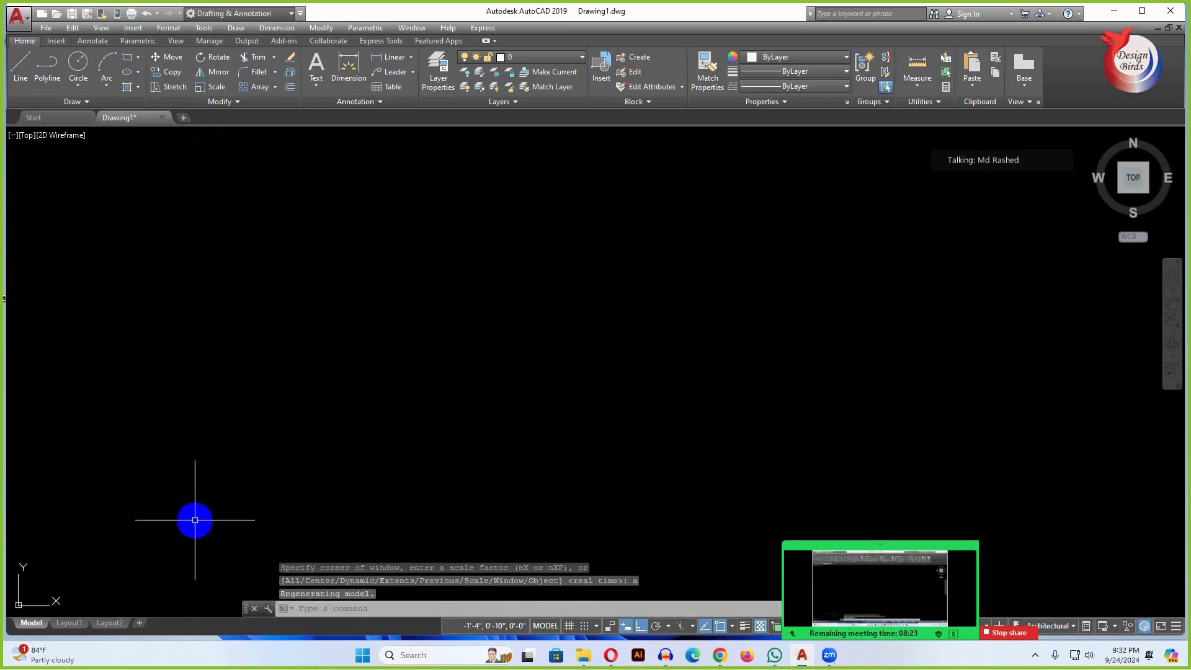
left_click(20, 65)
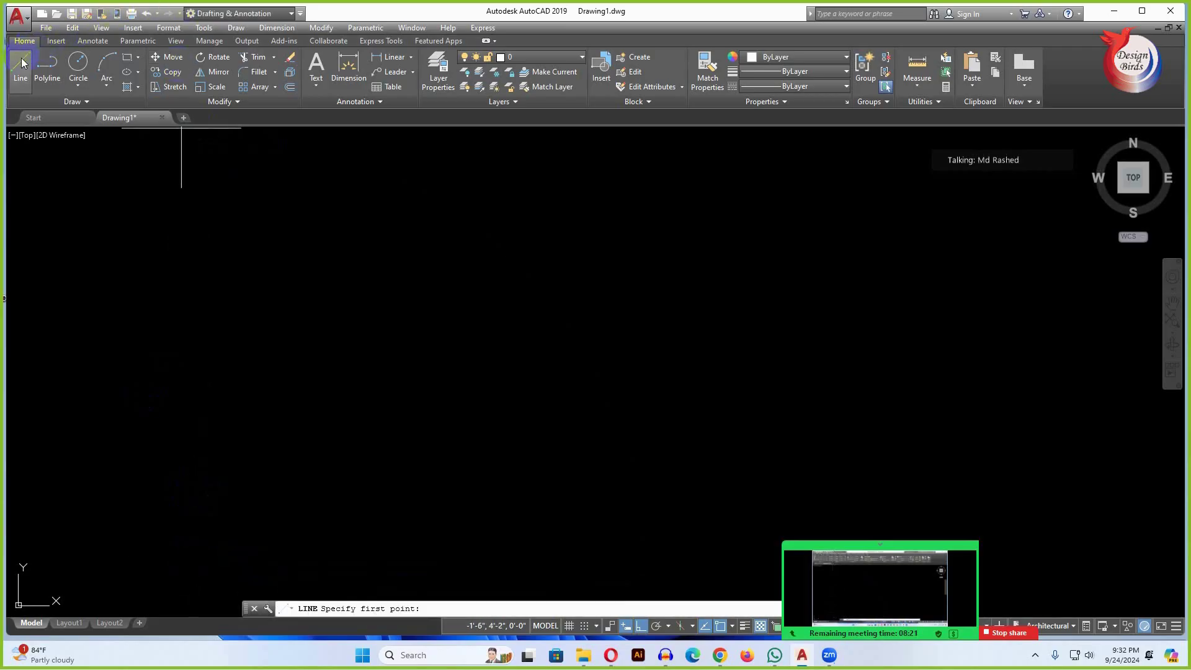
left_click(194, 614)
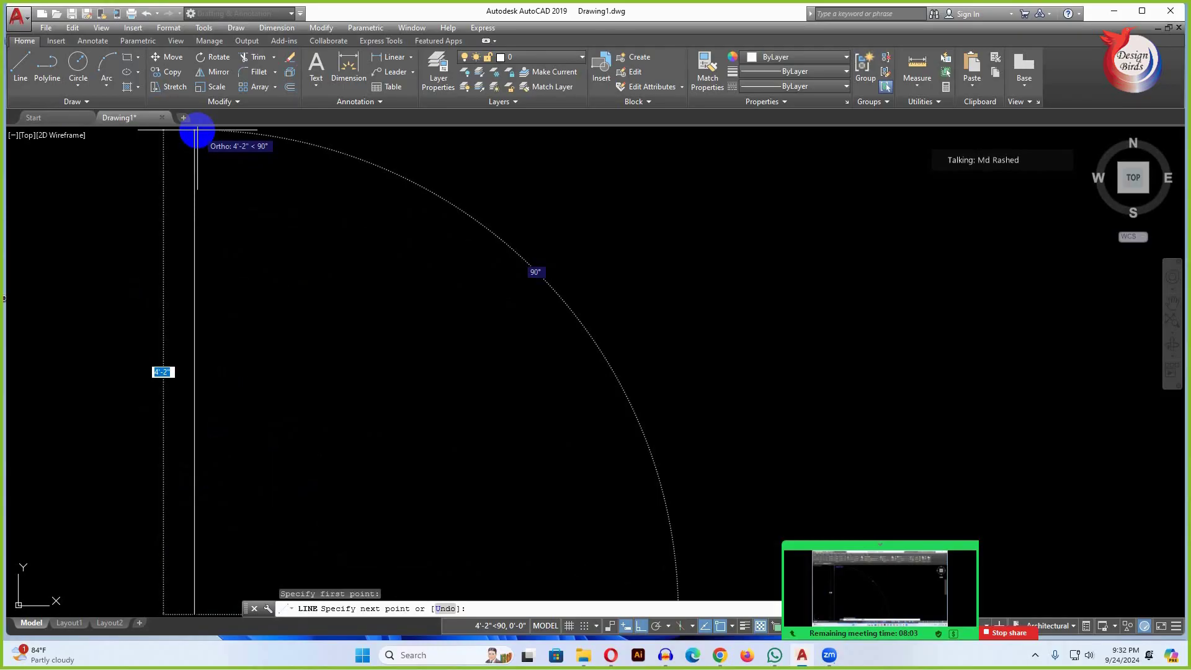
key("Escape")
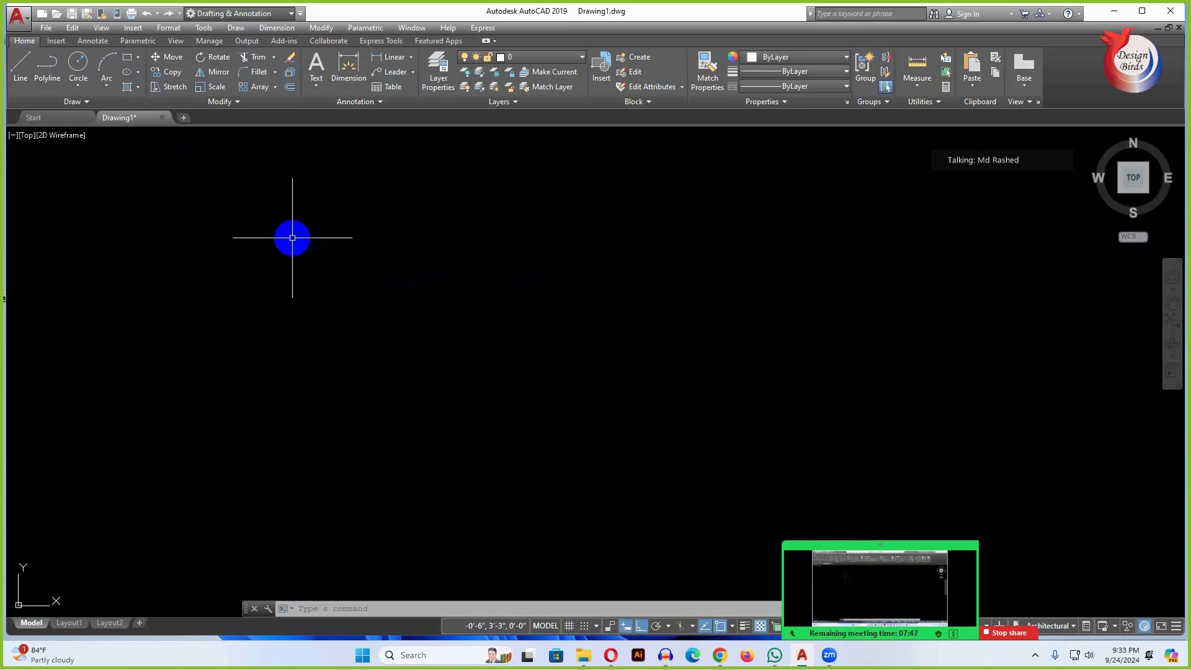
key("Escape")
key("Escape")
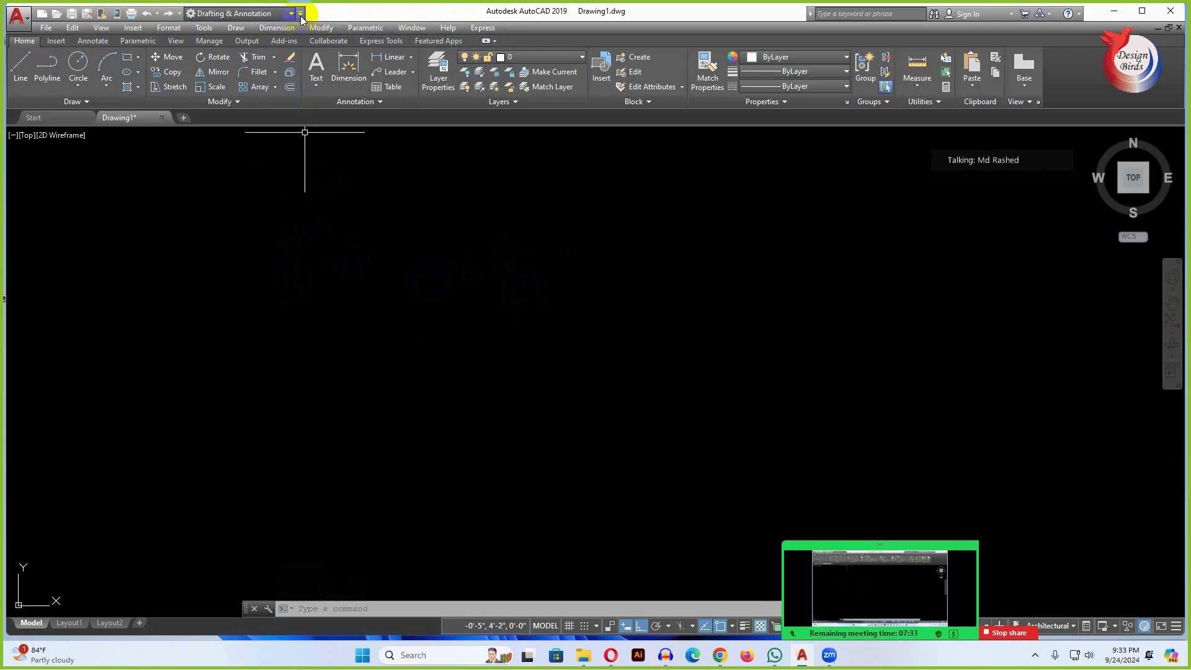
- Hide the menu bar from the Quick Access Toolbar dropdown
left_click(301, 18)
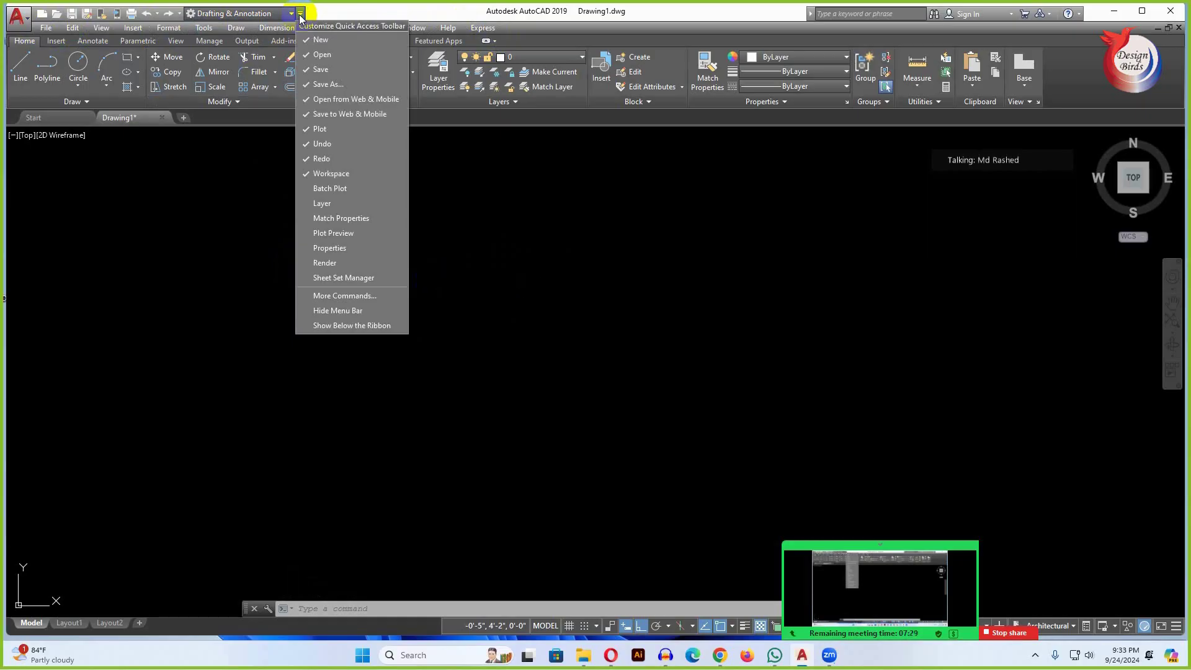
left_click(311, 306)
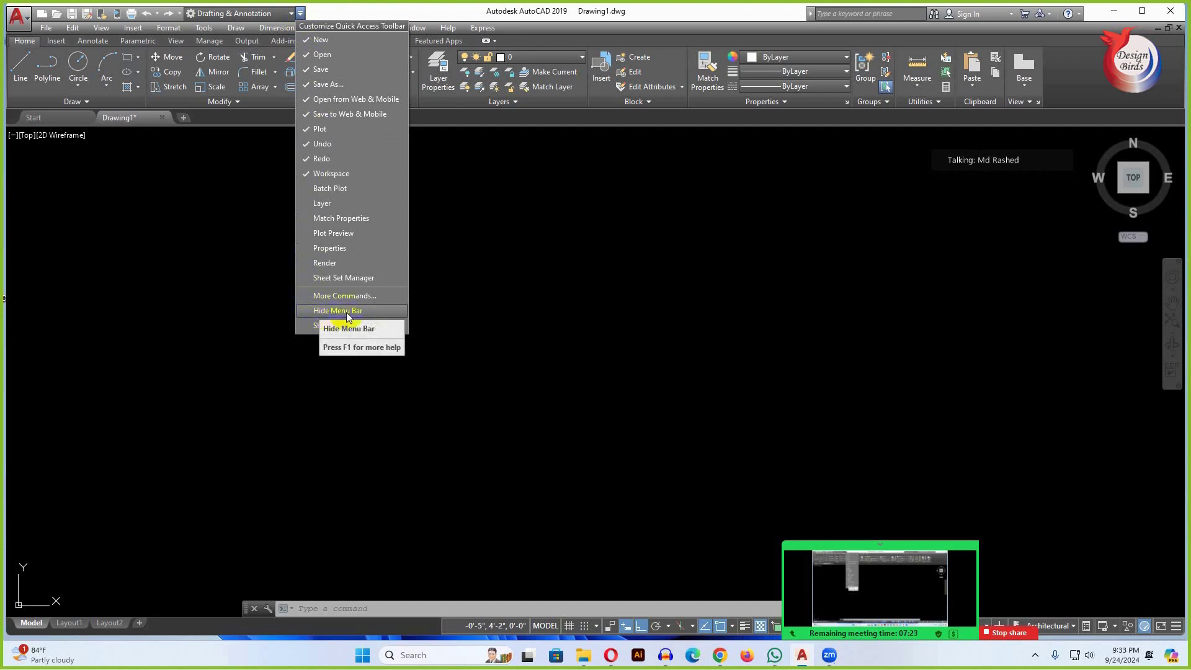
left_click(310, 310)
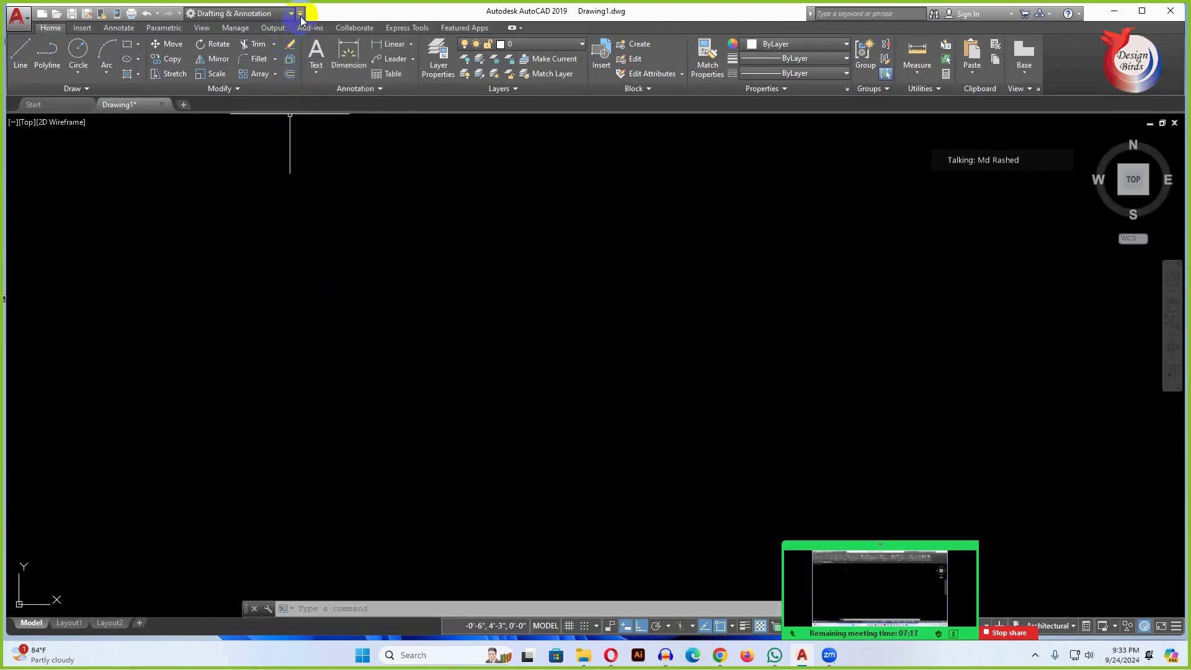
- Move the Quick Access Toolbar below the ribbon, then back above it
left_click(300, 14)
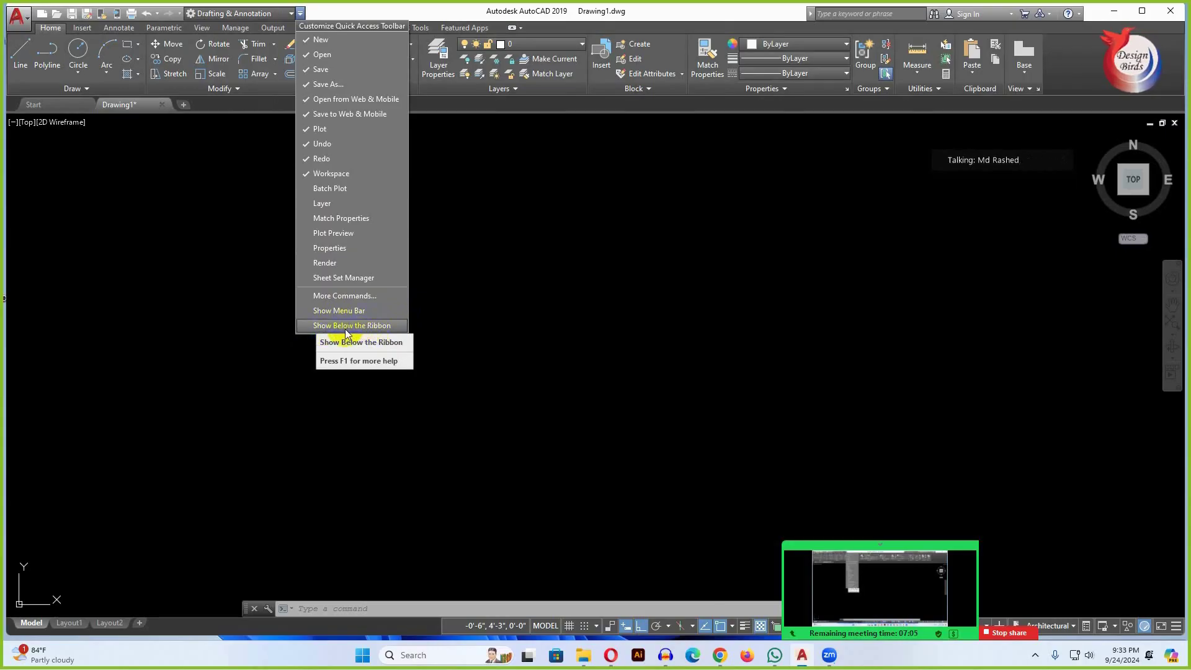
left_click(310, 331)
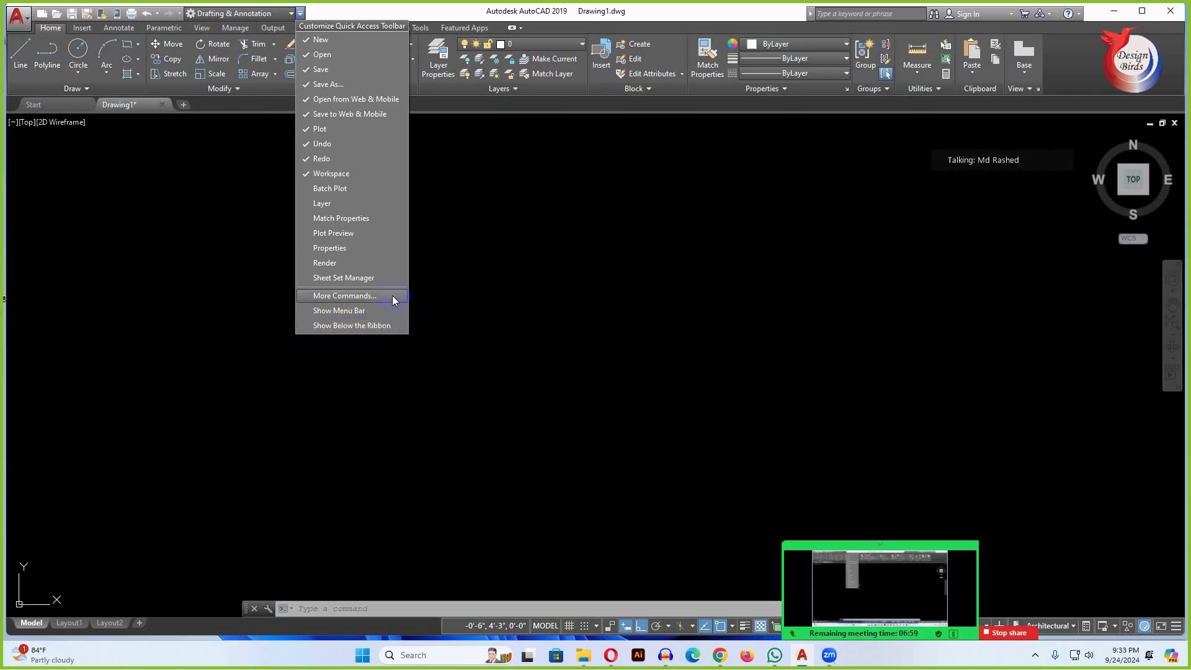
left_click(378, 355)
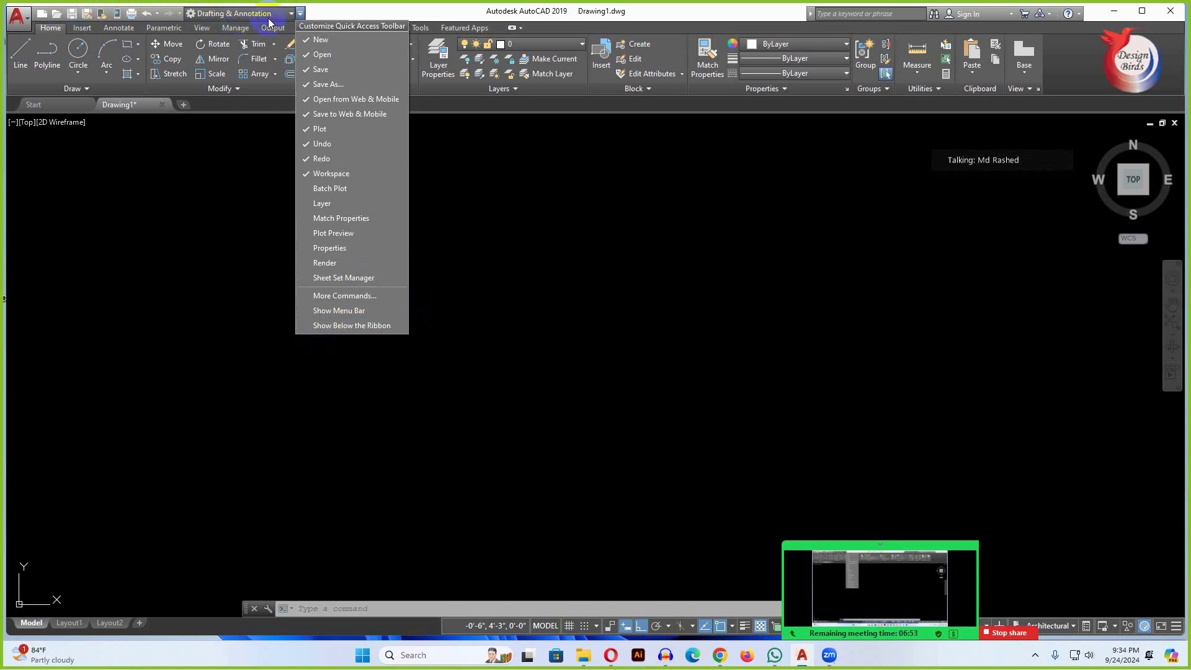
left_click(253, 112)
left_click(367, 326)
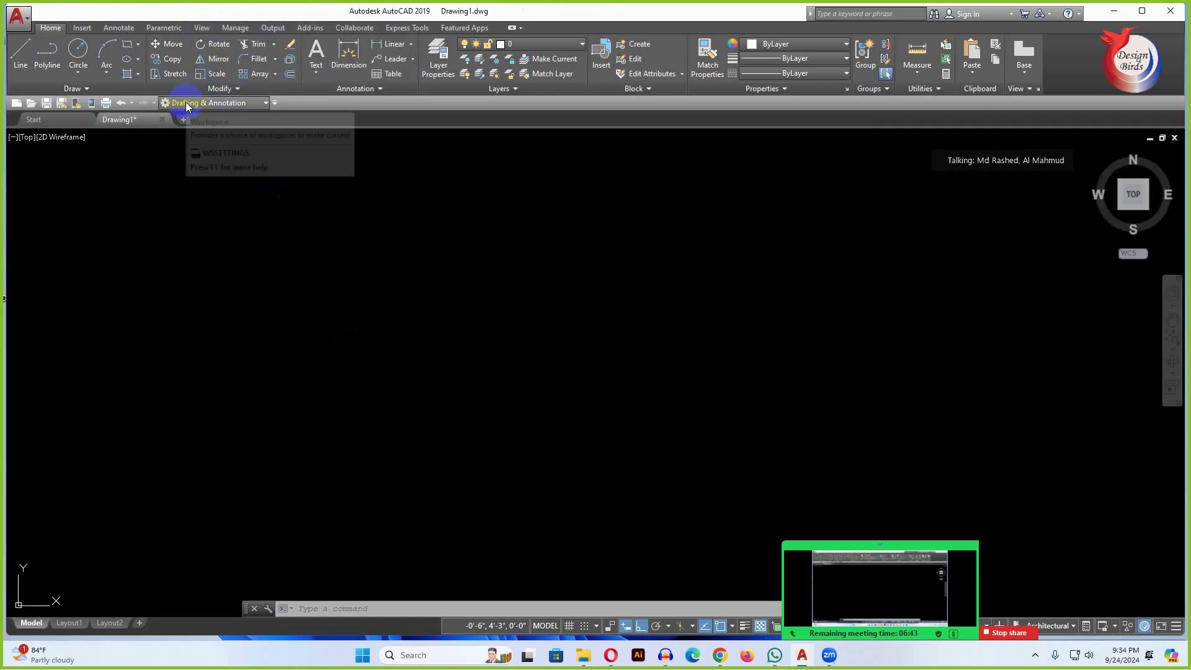
left_click(275, 104)
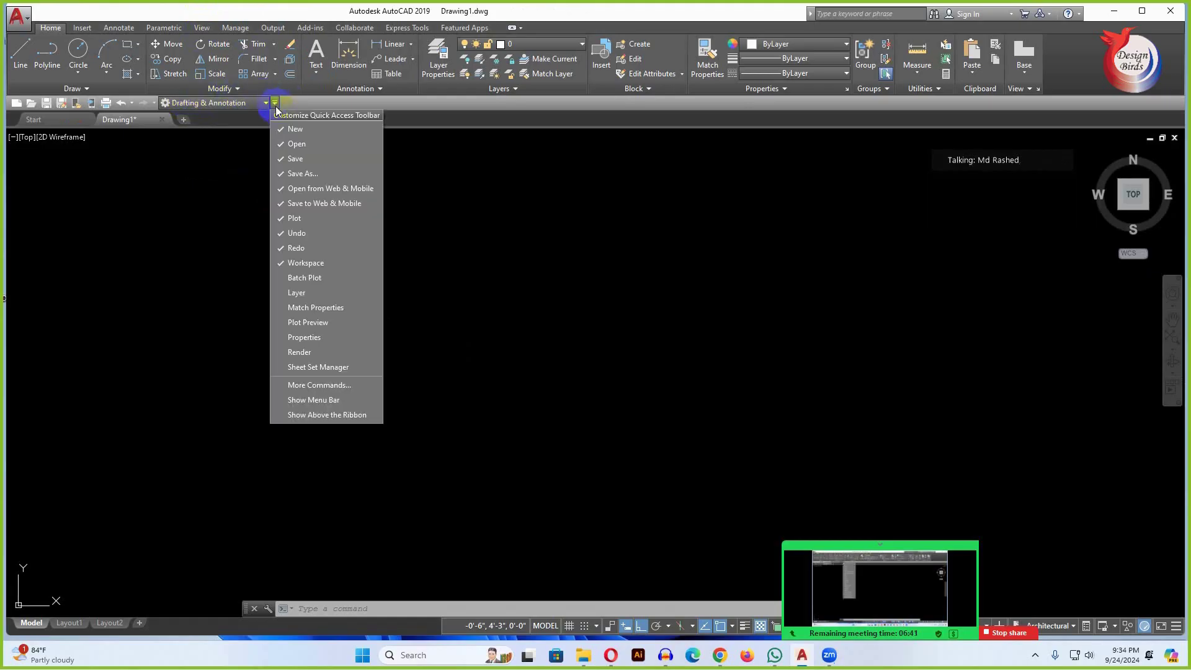
left_click(323, 418)
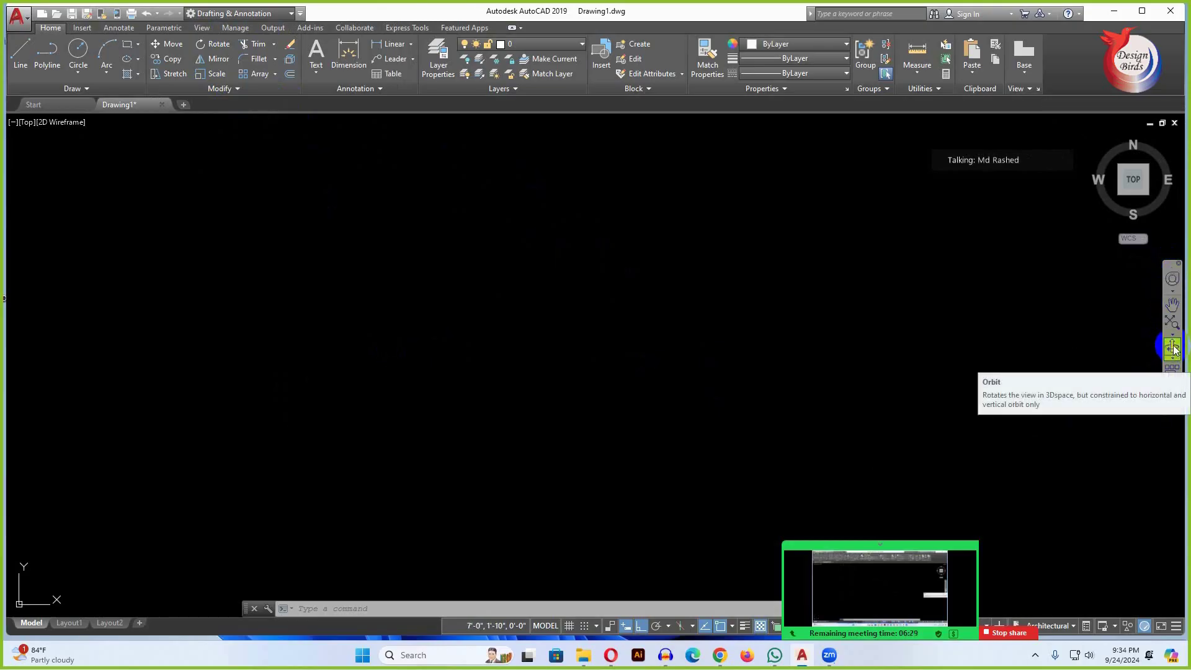
mouse_move(232, 13)
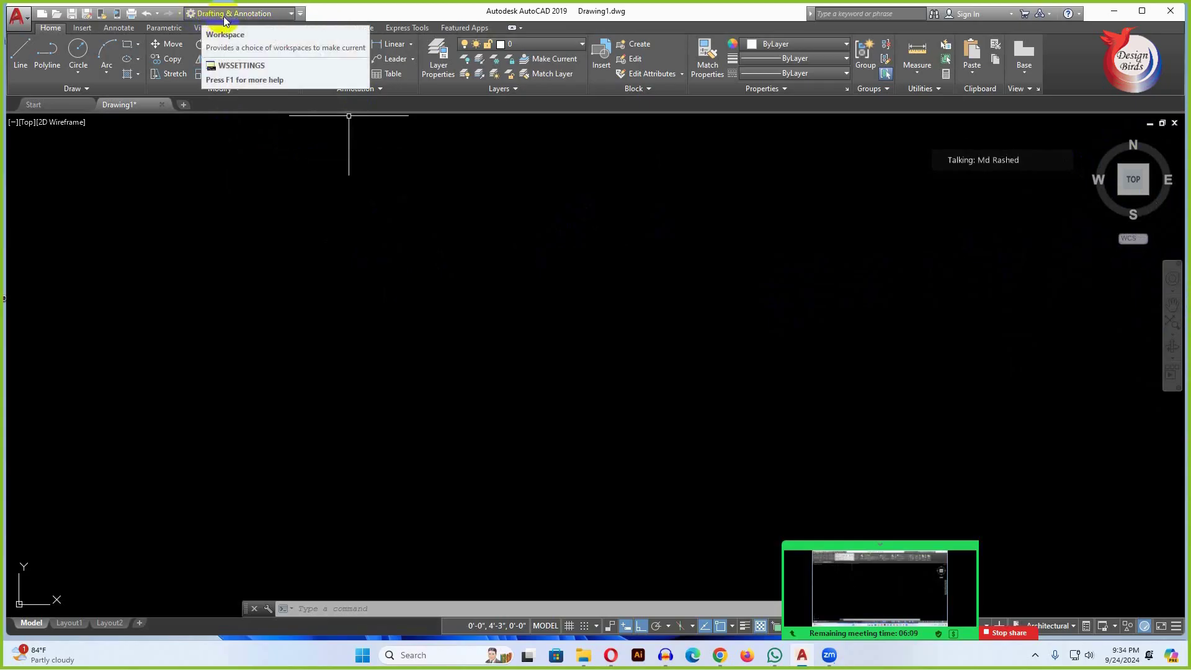
left_click(292, 15)
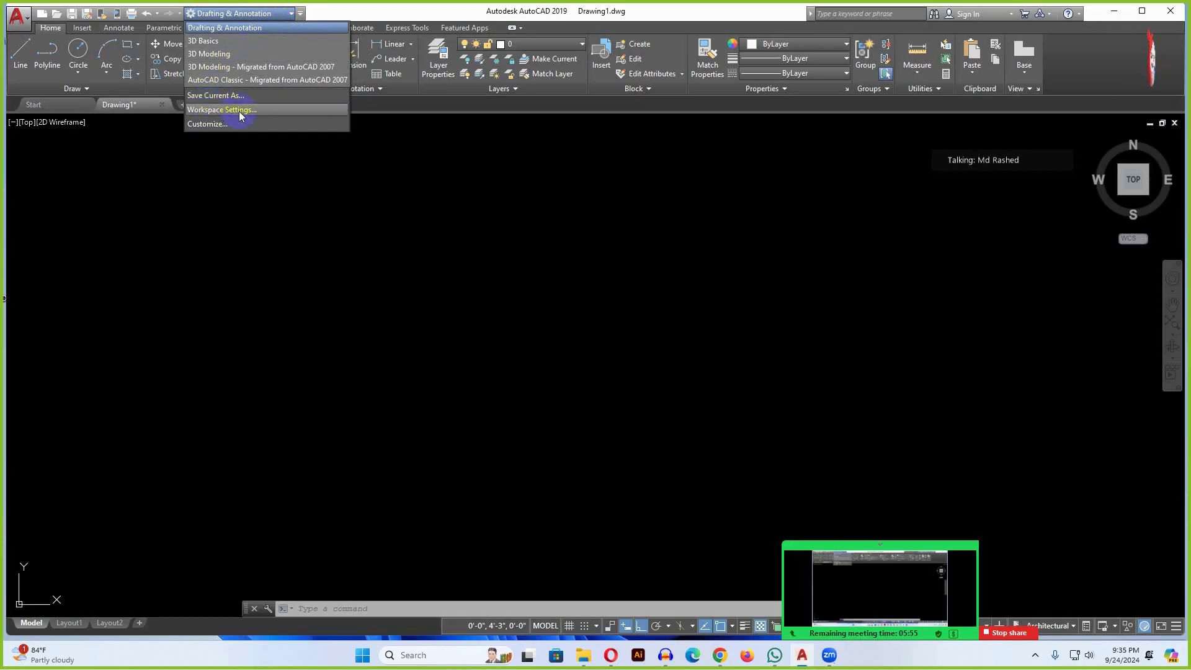
left_click(738, 292)
left_click(816, 346)
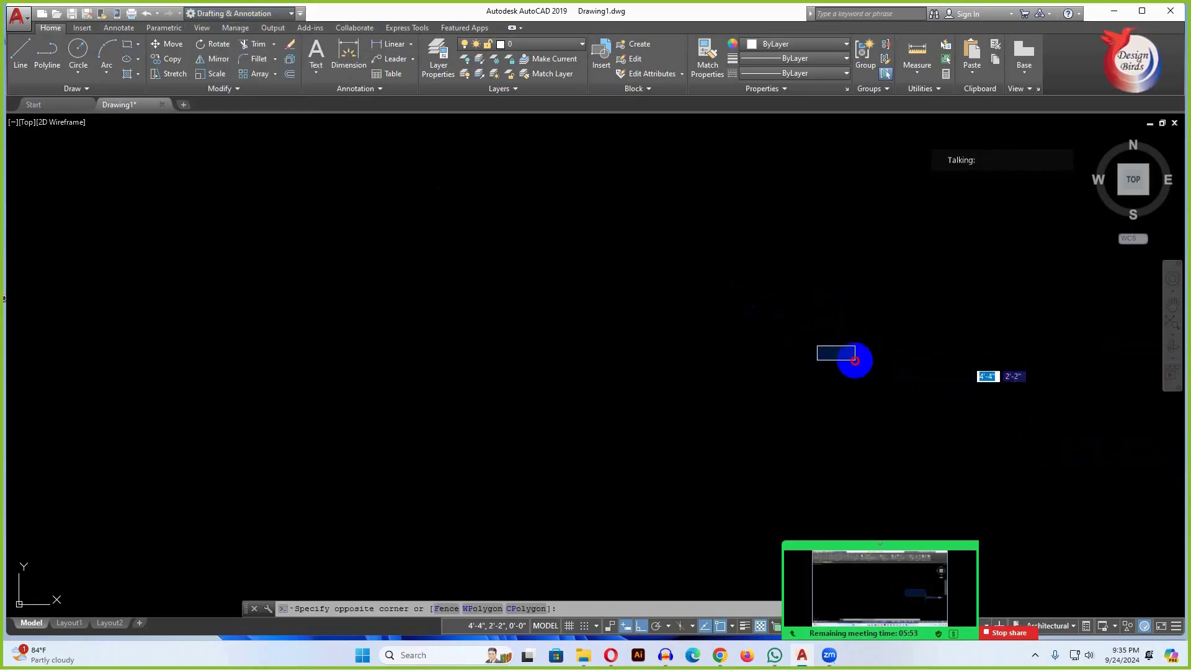
left_click(854, 355)
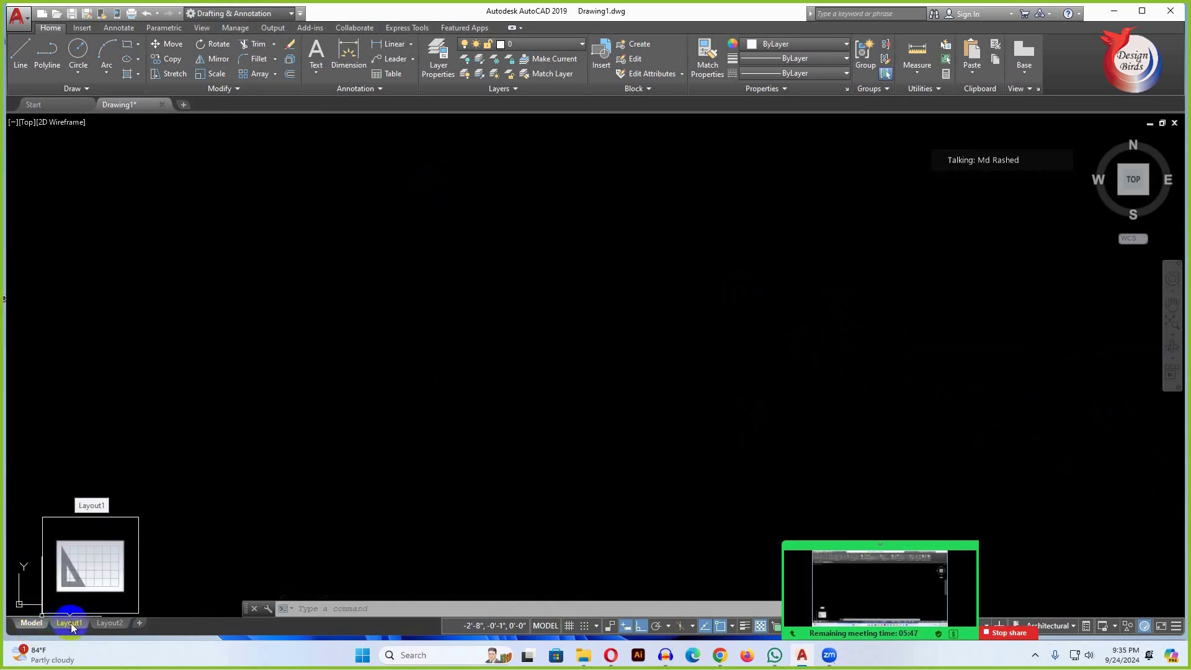
mouse_move(109, 623)
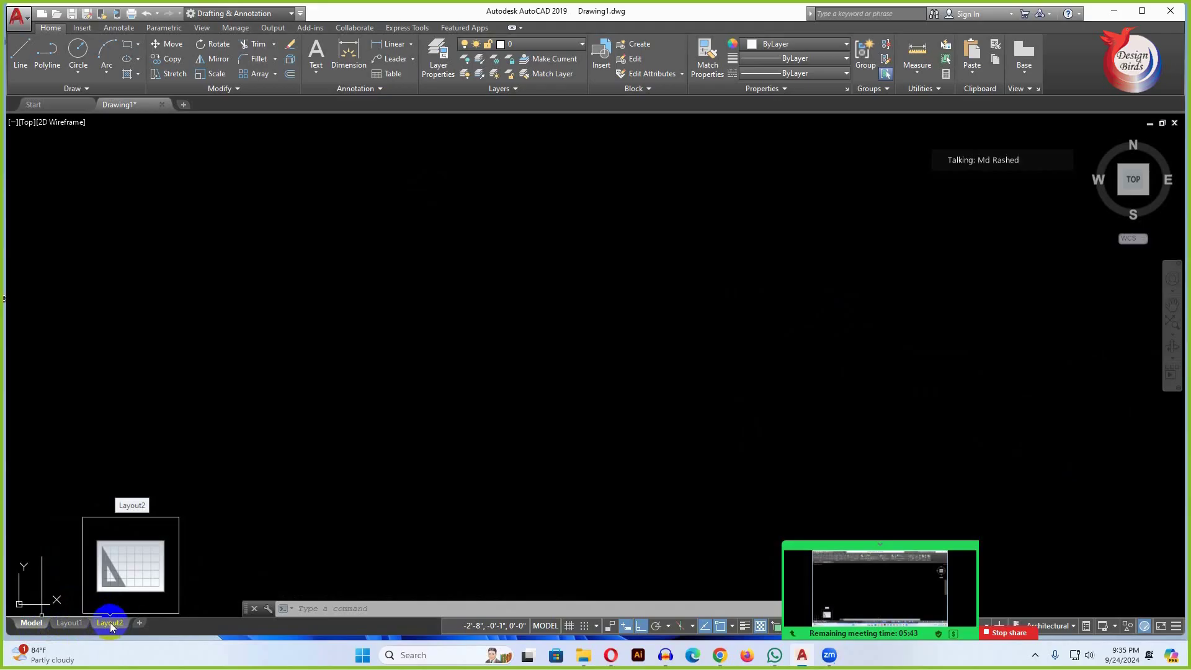
left_click(109, 623)
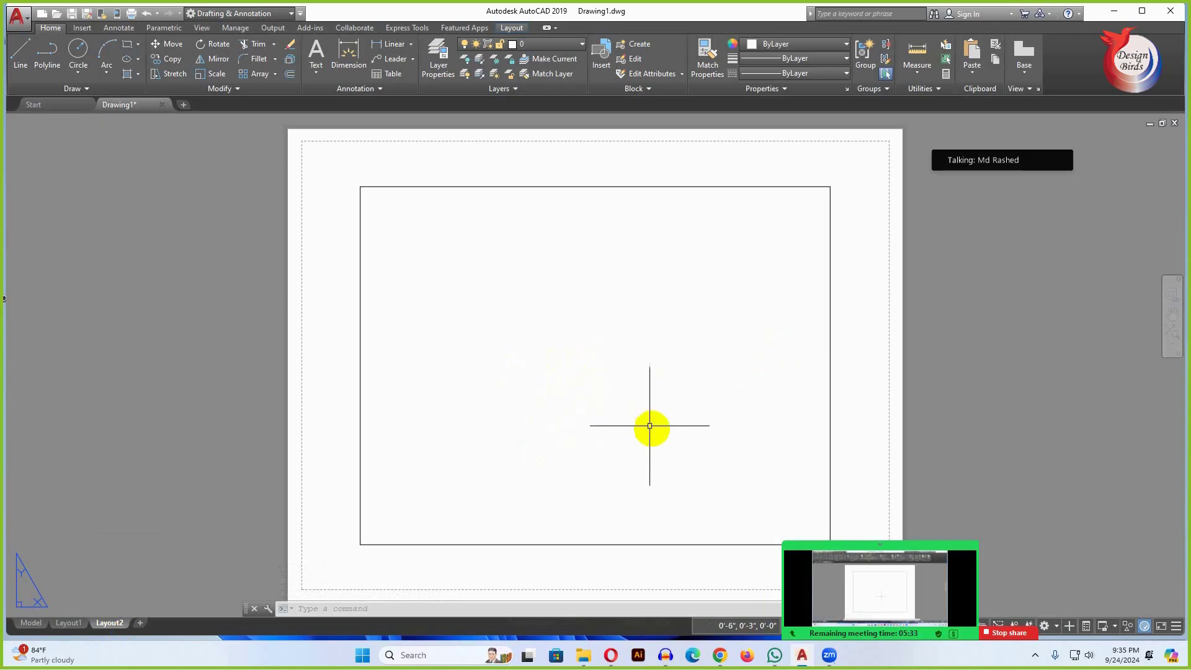
left_click(38, 629)
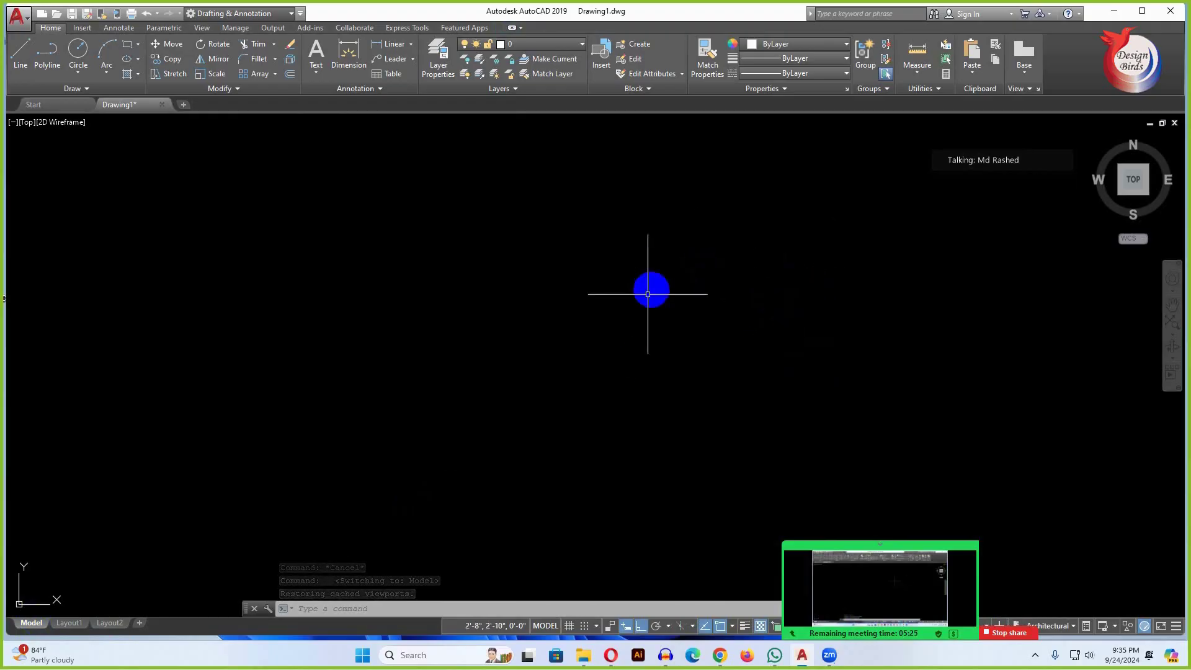
left_click(881, 545)
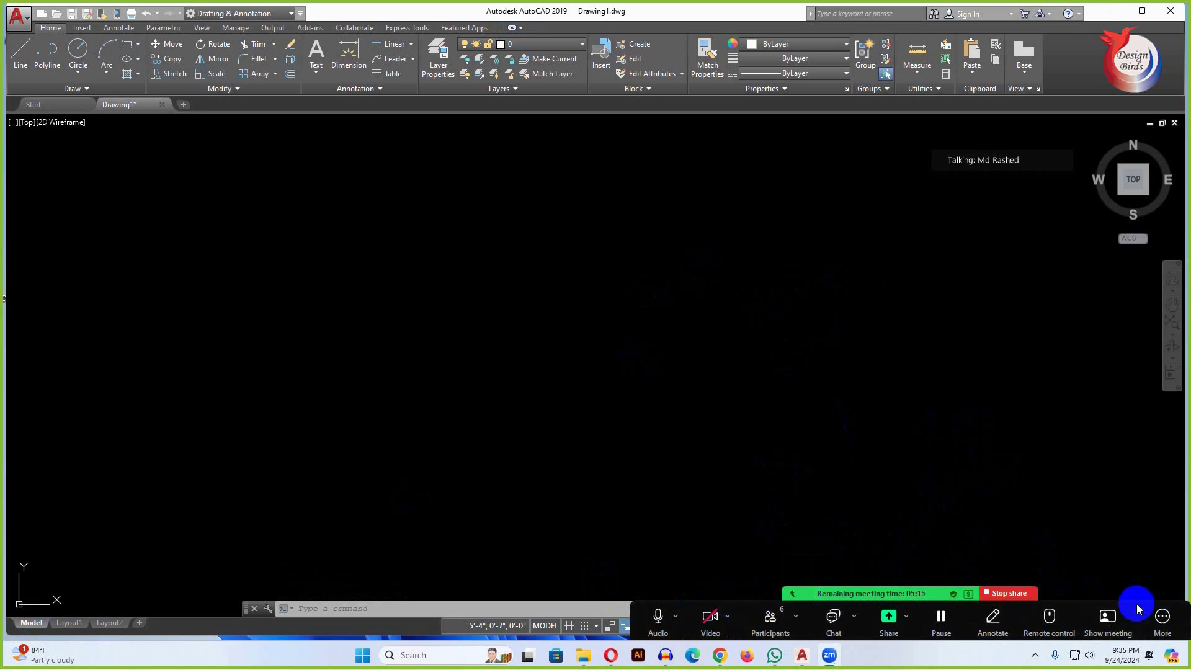
- Display the object snap modes list from the status bar OSNAP button
mouse_move(1138, 609)
left_mouse_down()
mouse_move(1055, 160)
mouse_move(1068, 9)
left_mouse_up()
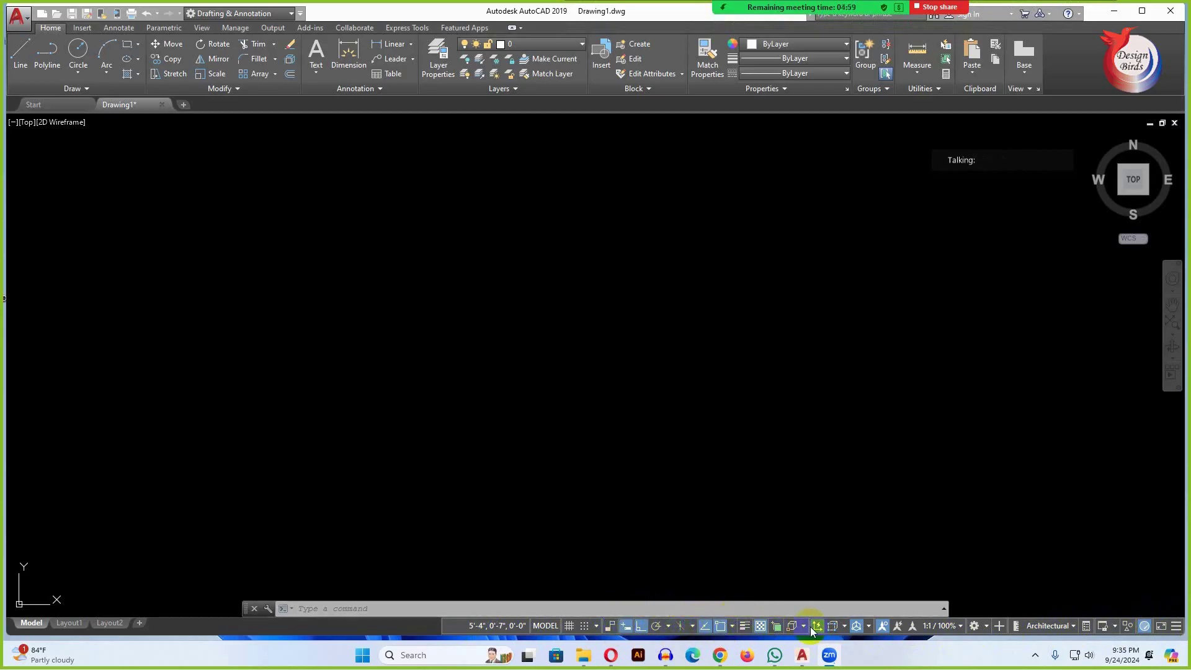
left_click(725, 627)
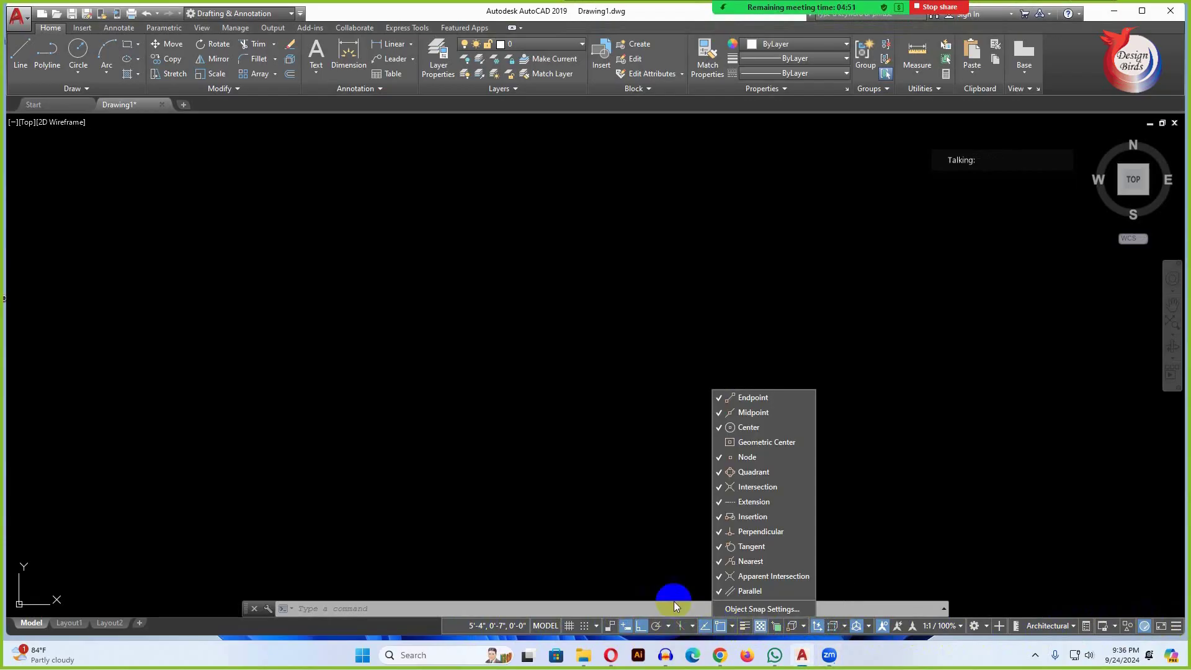
left_click(667, 475)
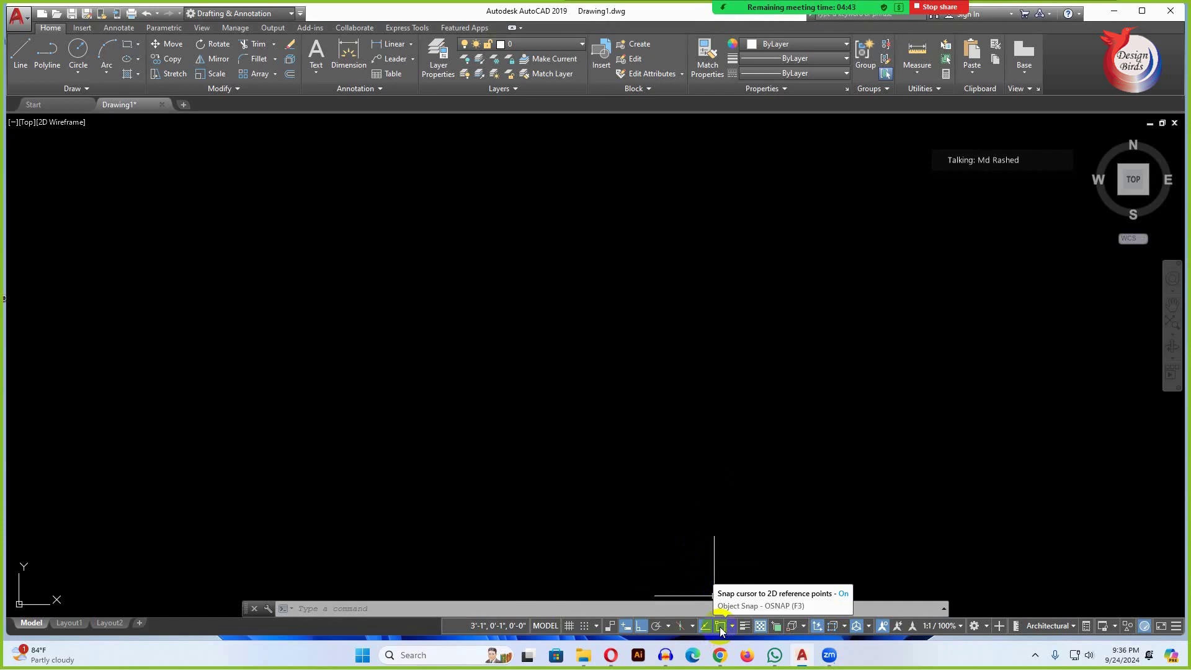
right_click(721, 631)
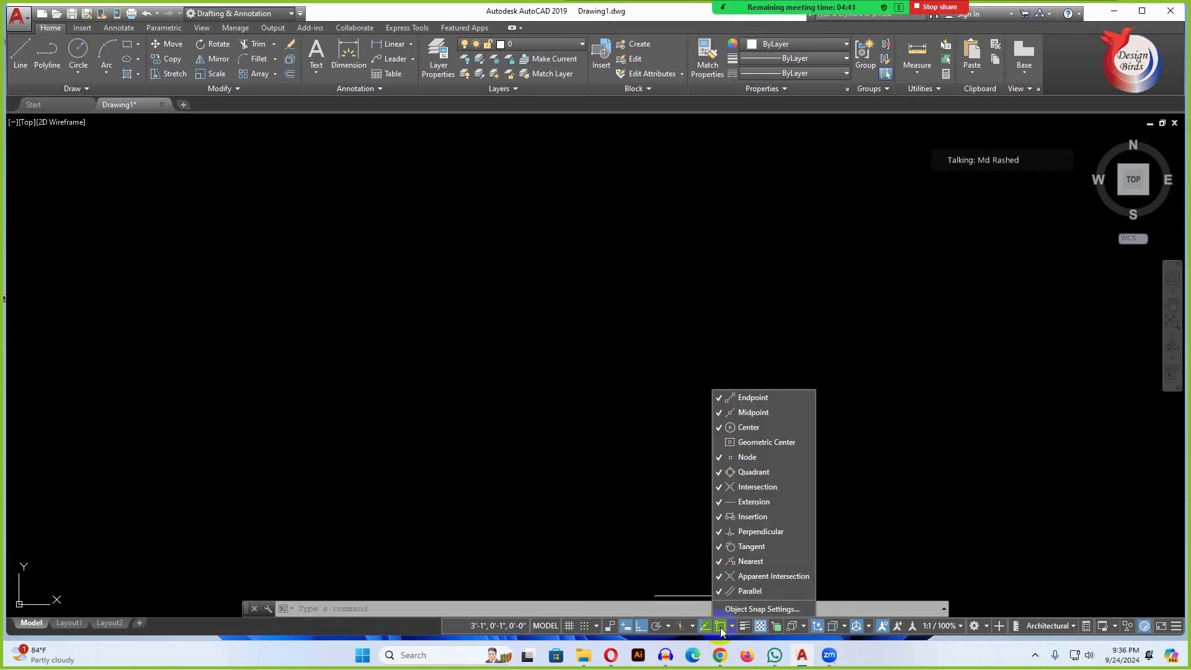
- Enable Object Snap Tracking and select all snap modes in Drafting Settings
left_click(757, 609)
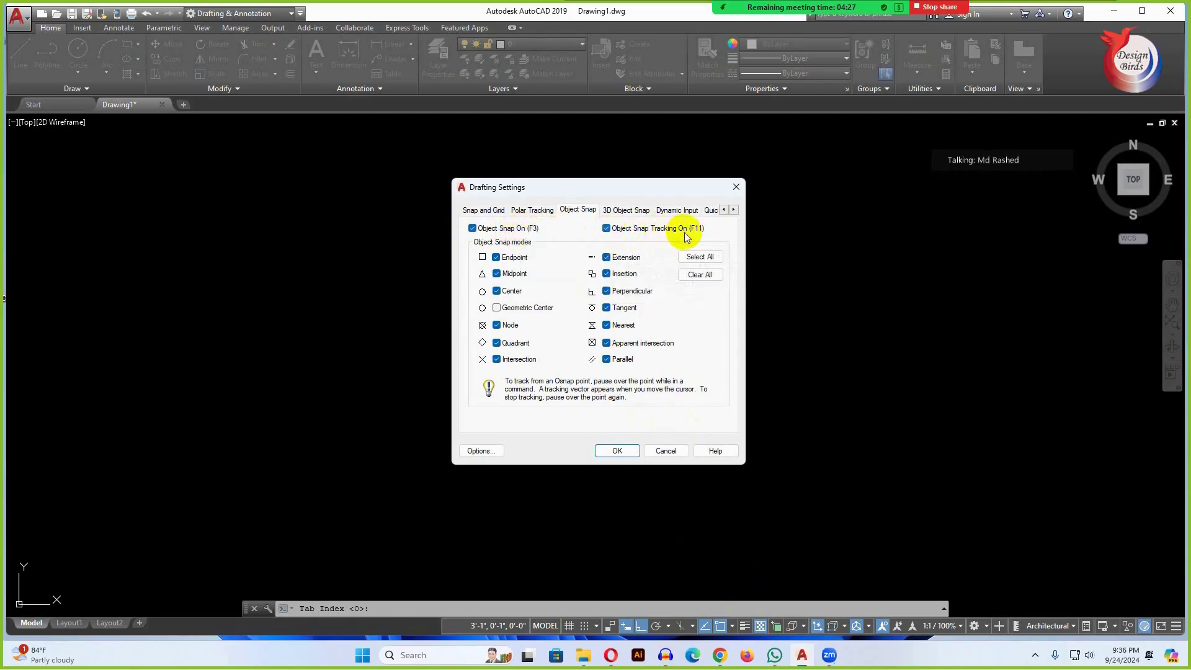
left_click(607, 228)
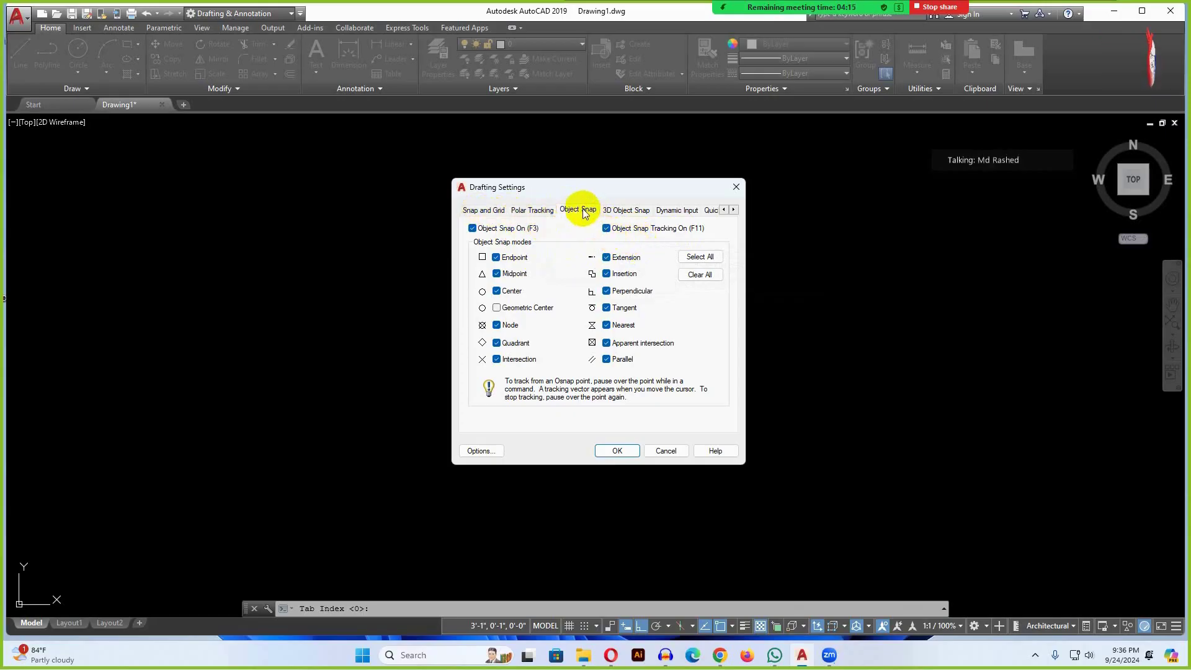
left_click(482, 211)
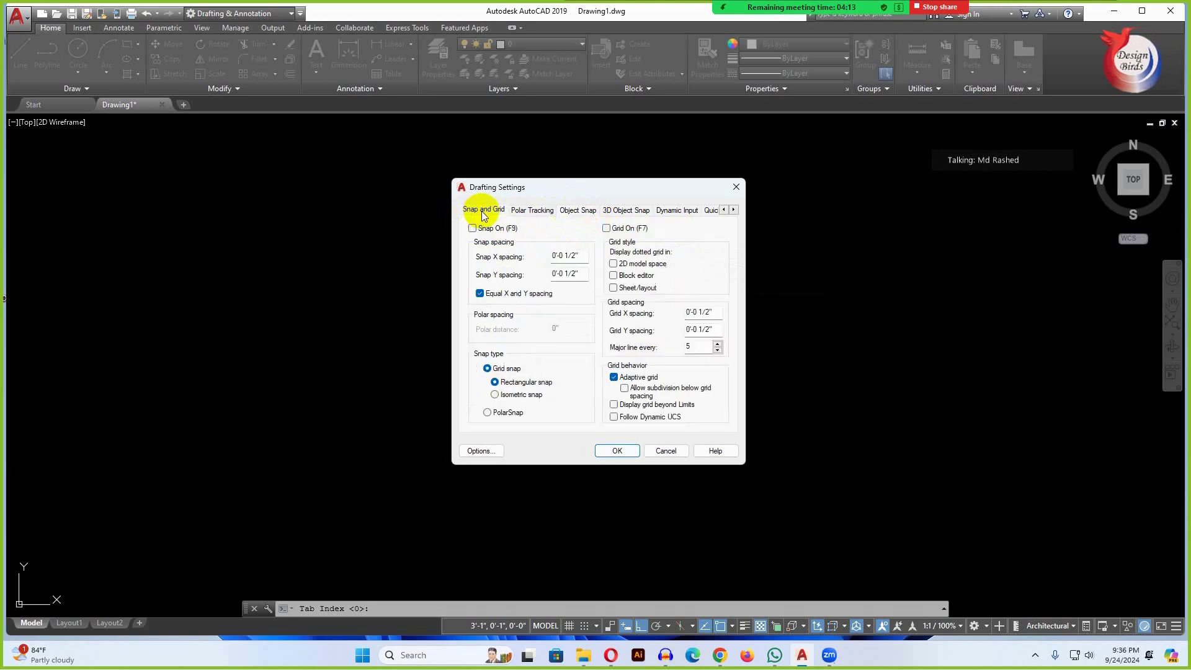
left_click(576, 211)
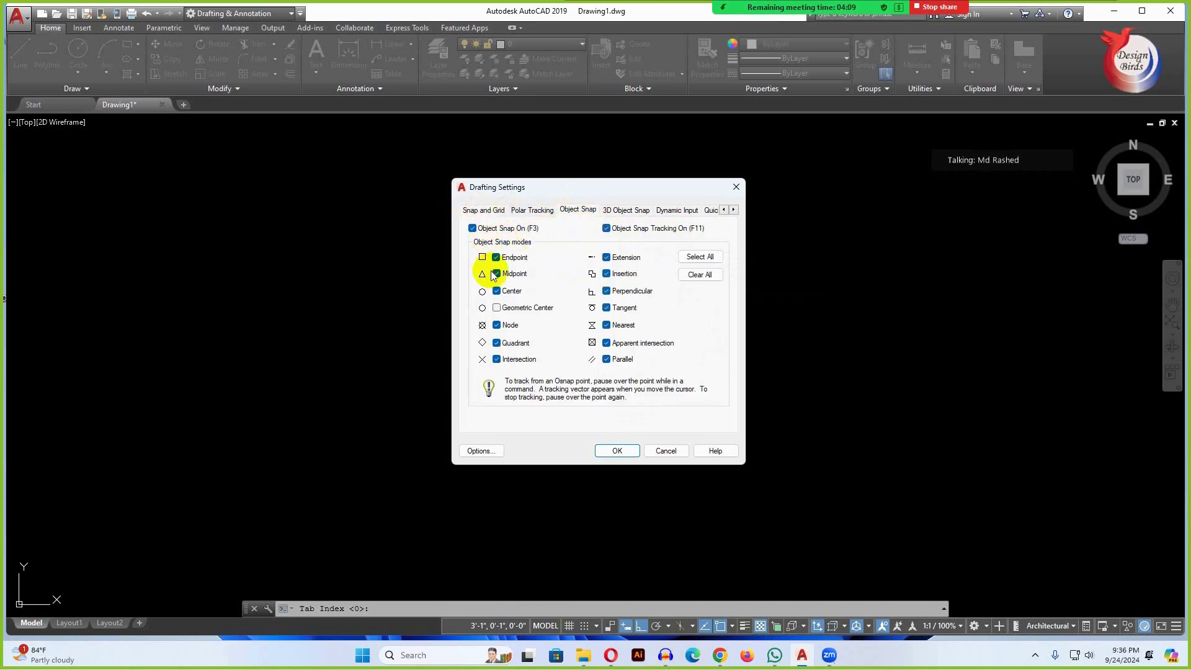
left_click(699, 258)
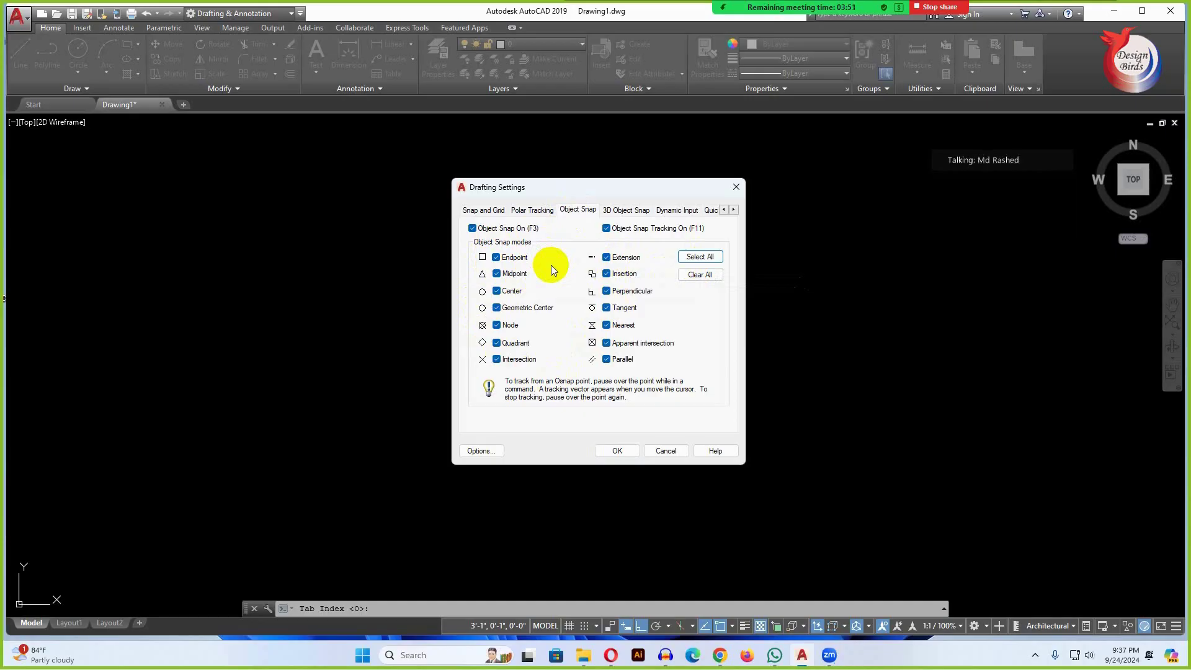
left_click(699, 263)
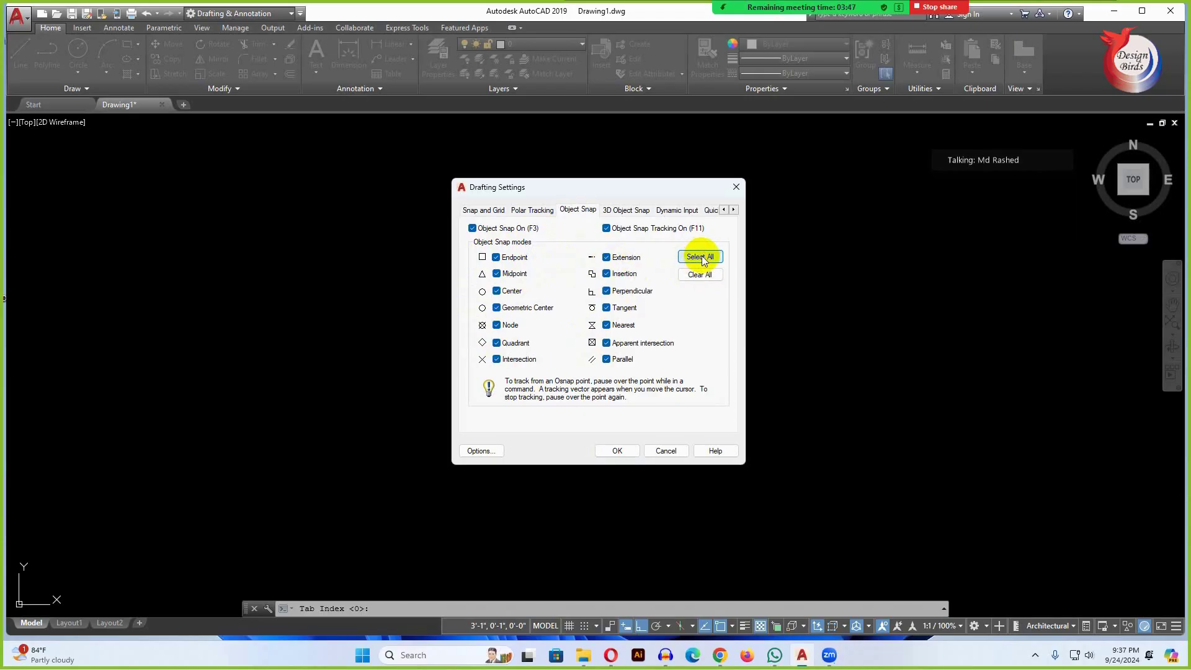
left_click(621, 451)
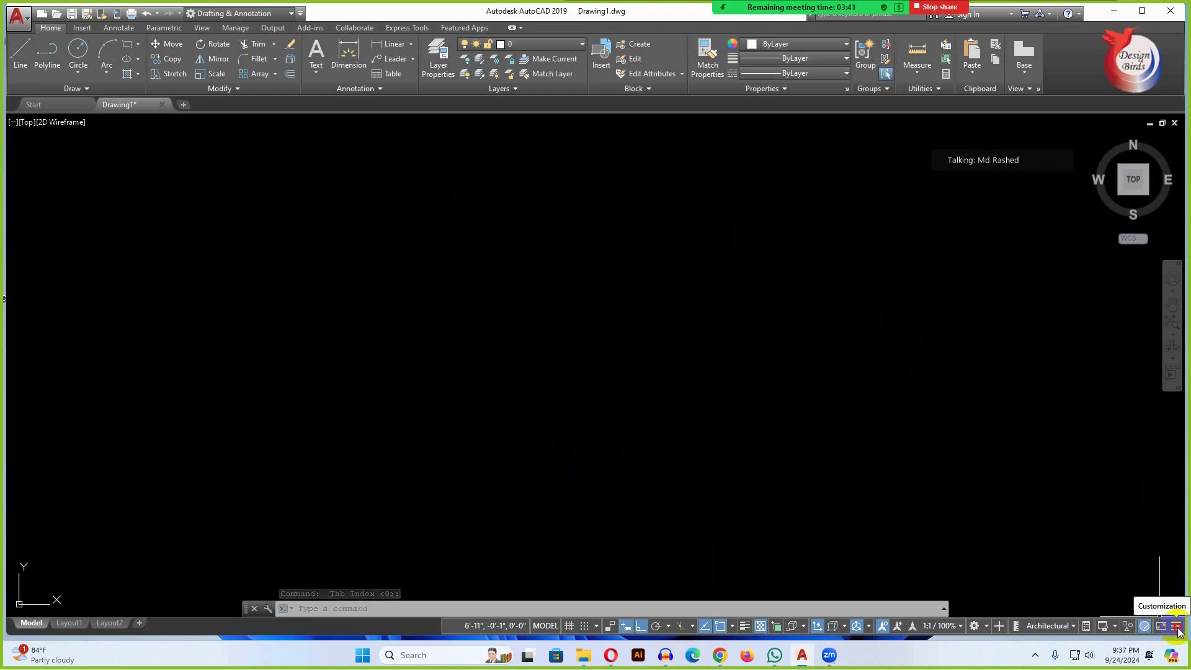
left_click(1176, 625)
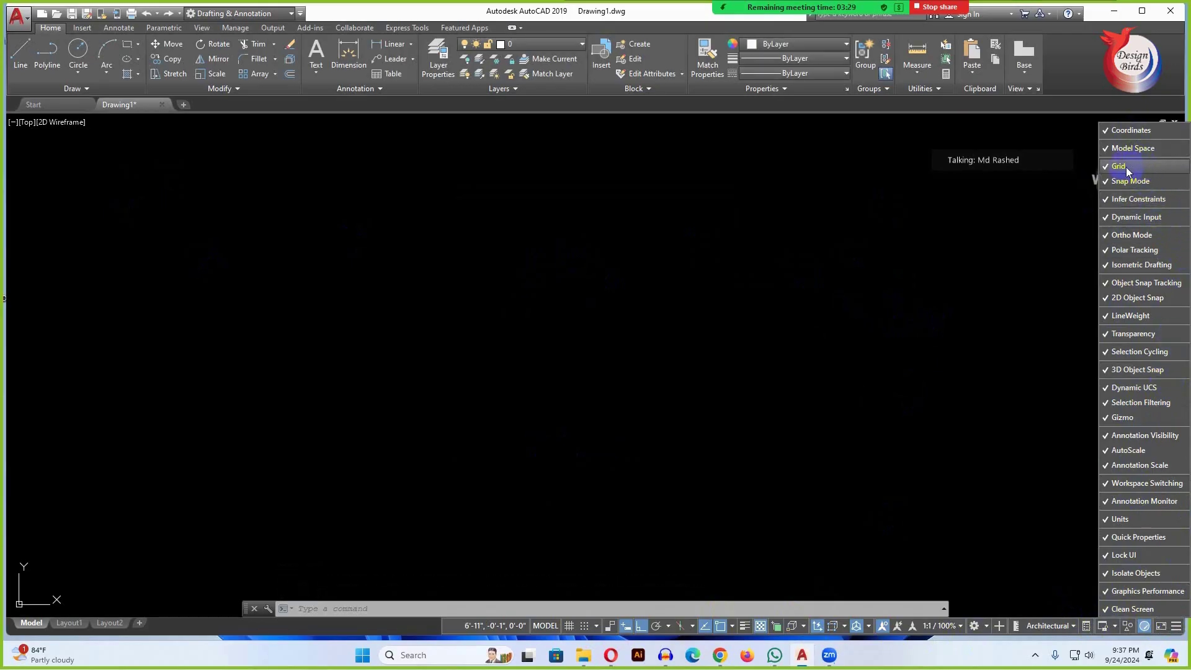
left_click(1107, 169)
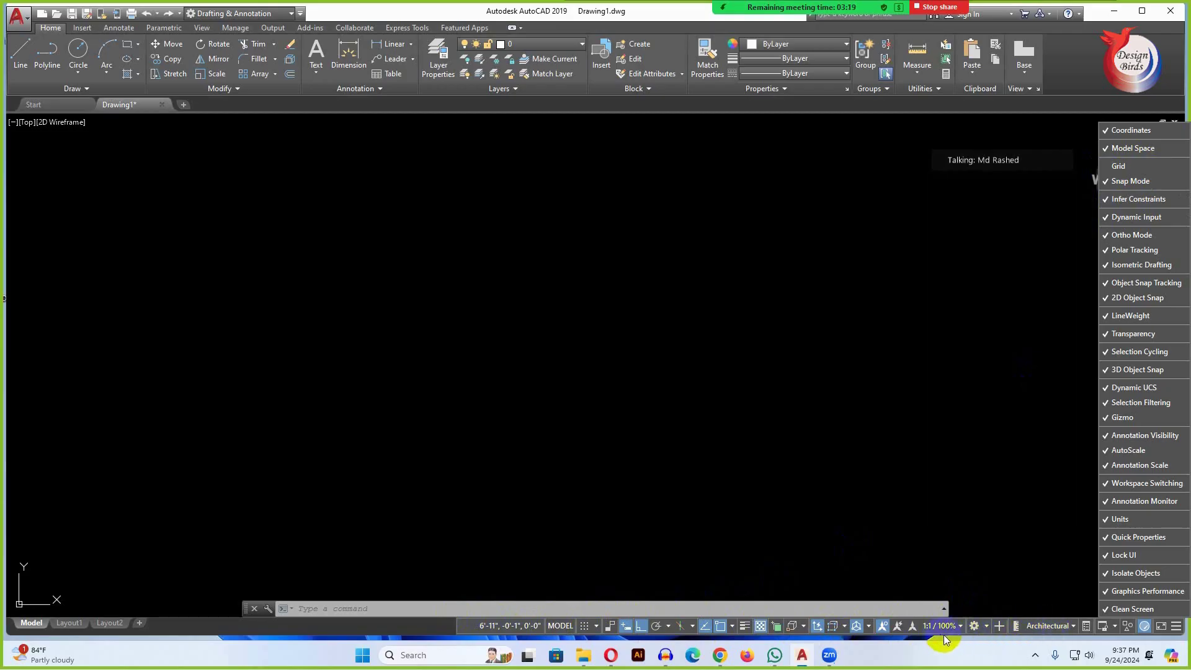
left_click(1114, 166)
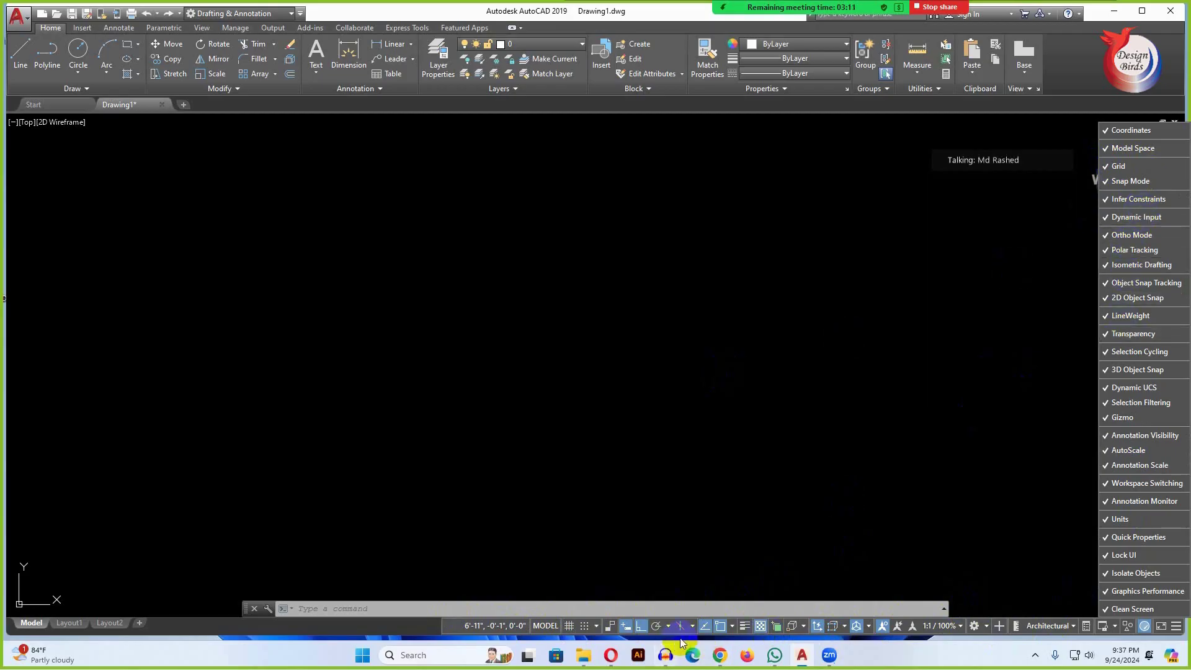
left_click(1178, 631)
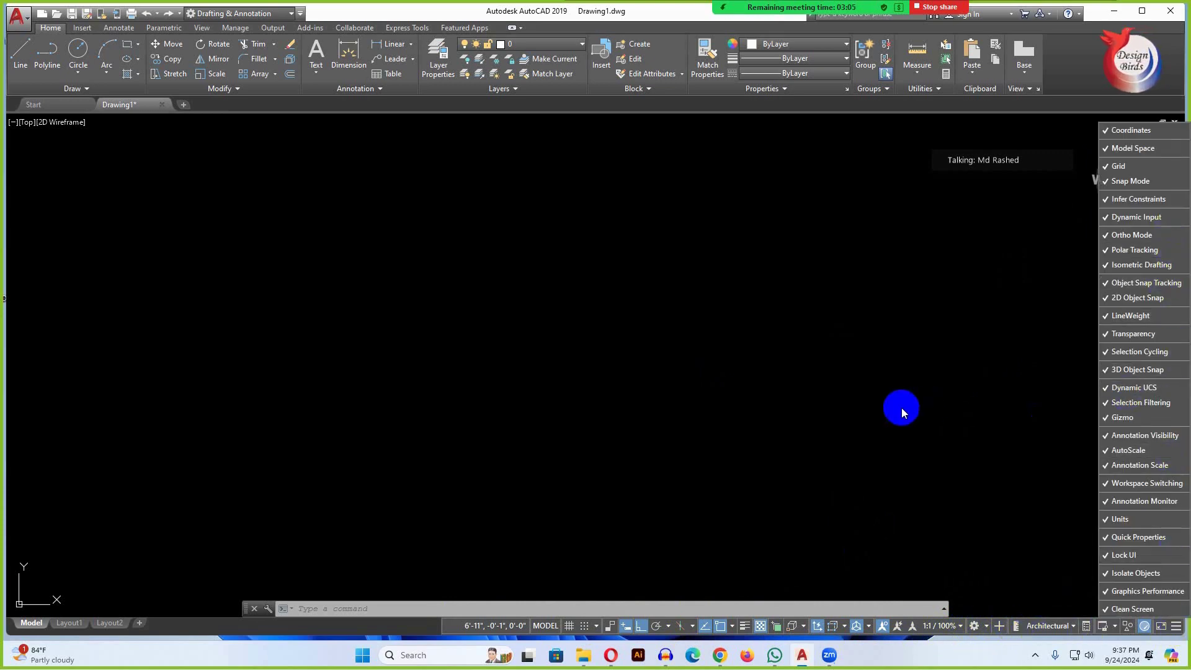
left_click(902, 408)
left_click(826, 426)
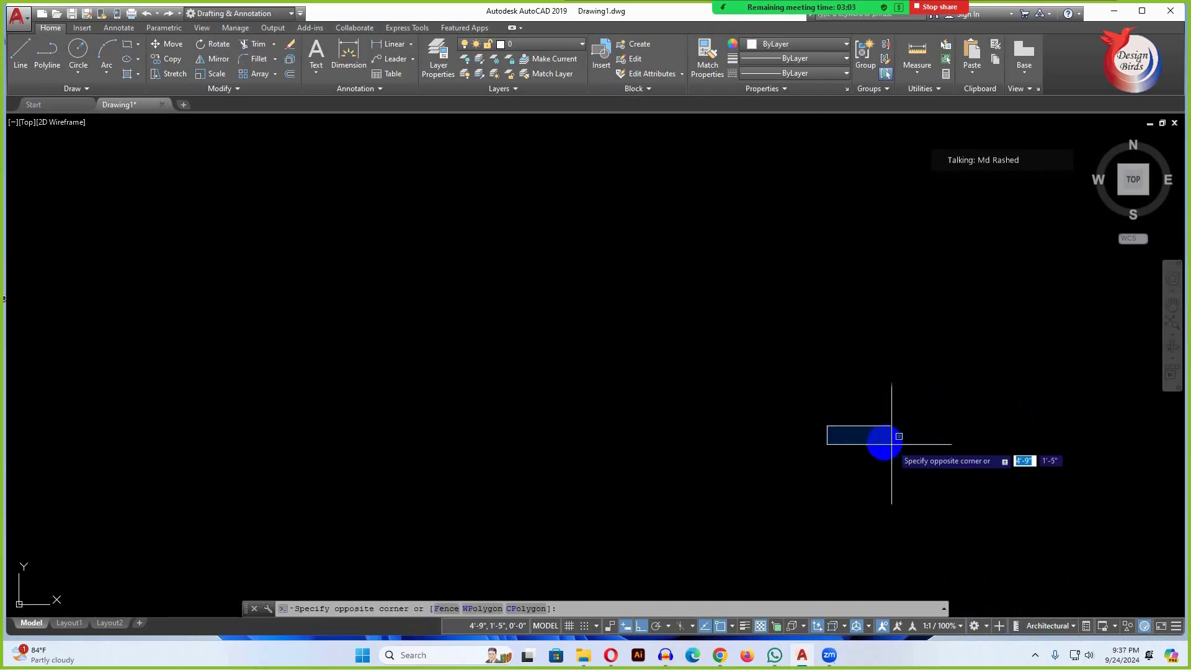
left_click(539, 340)
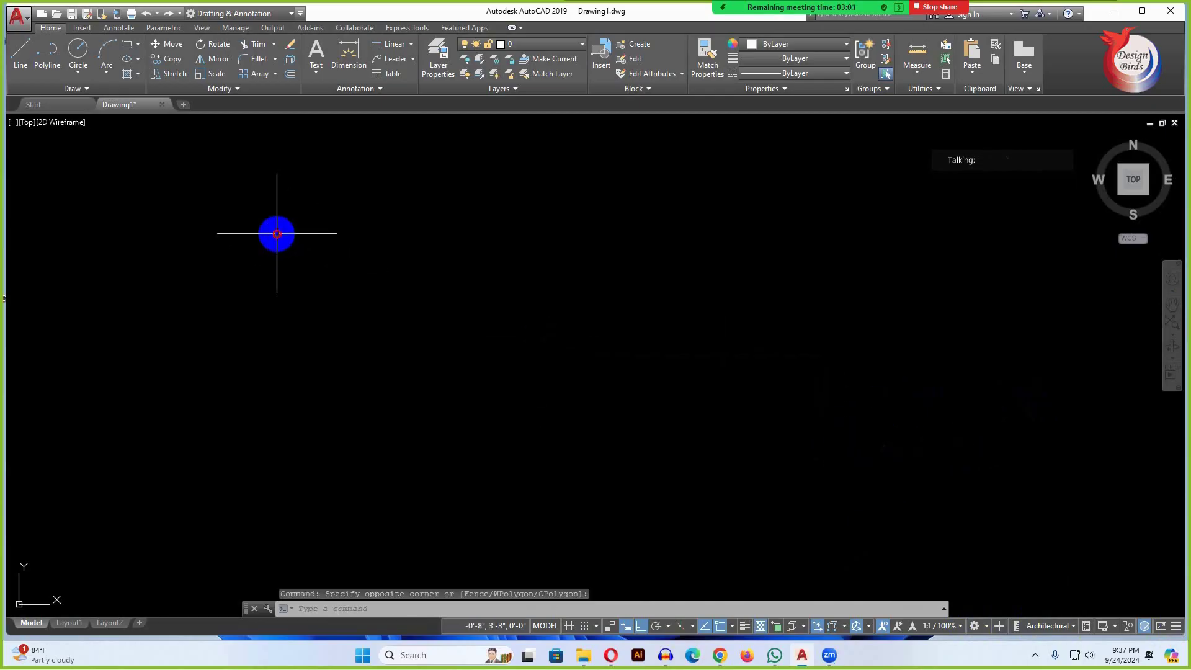